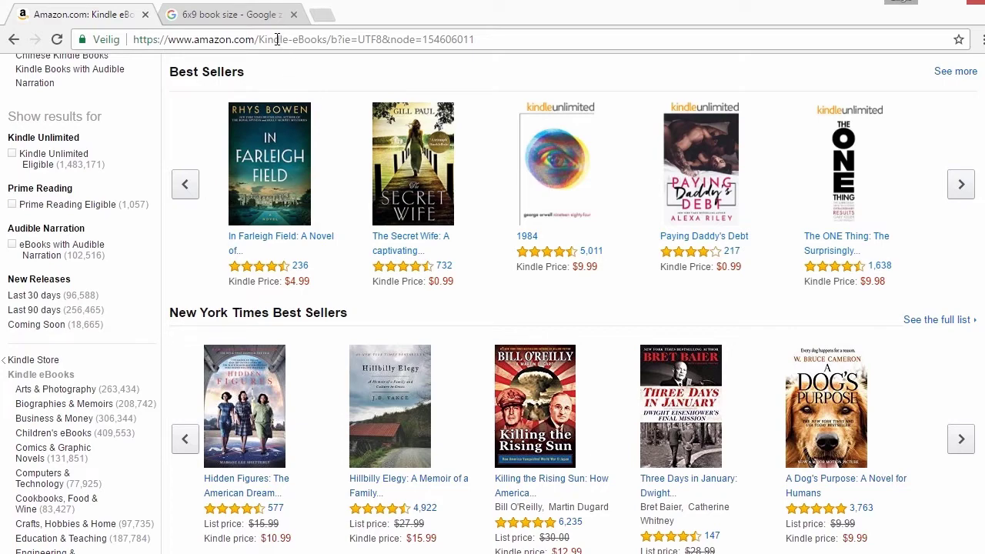
Compare the Amazon Kindle eBooks page with the 6x9 book size image results in Chrome
left_click(248, 16)
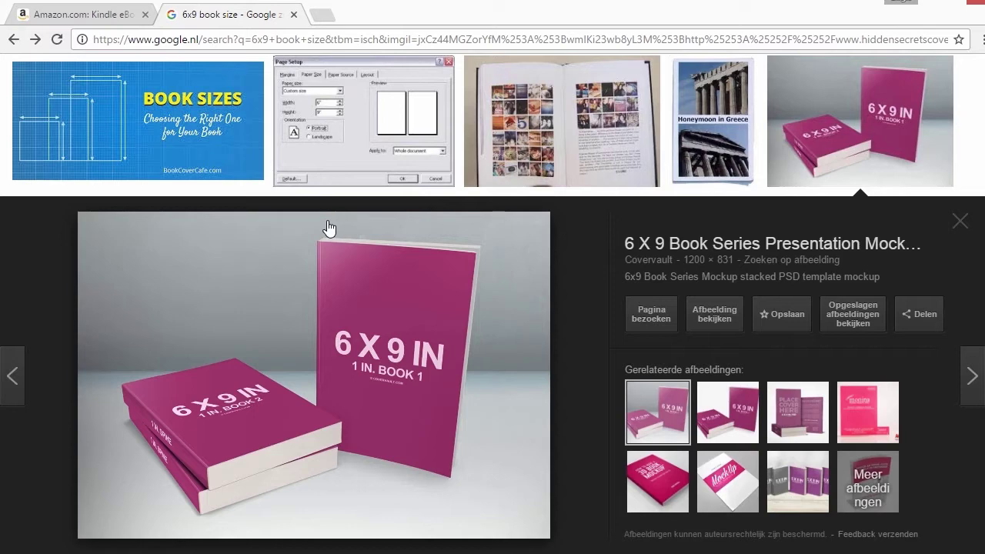
left_click(113, 17)
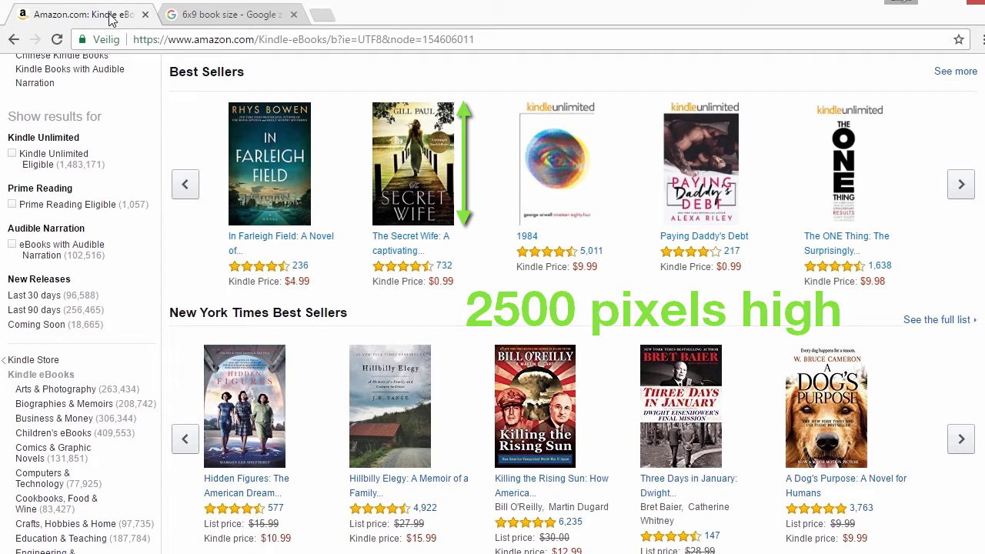
left_click(200, 19)
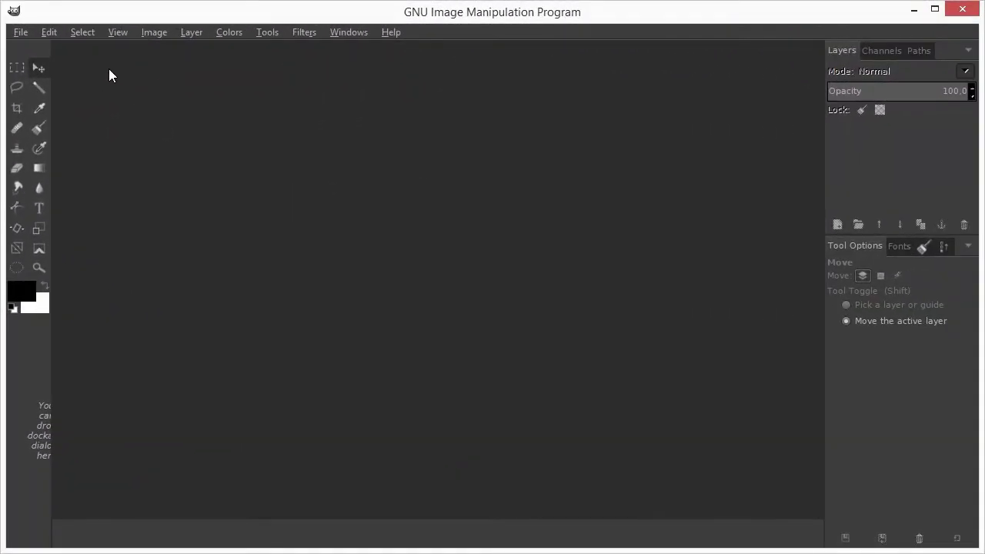
Start a new GIMP image sized 6 × 9 inches
left_click(25, 34)
left_click(35, 51)
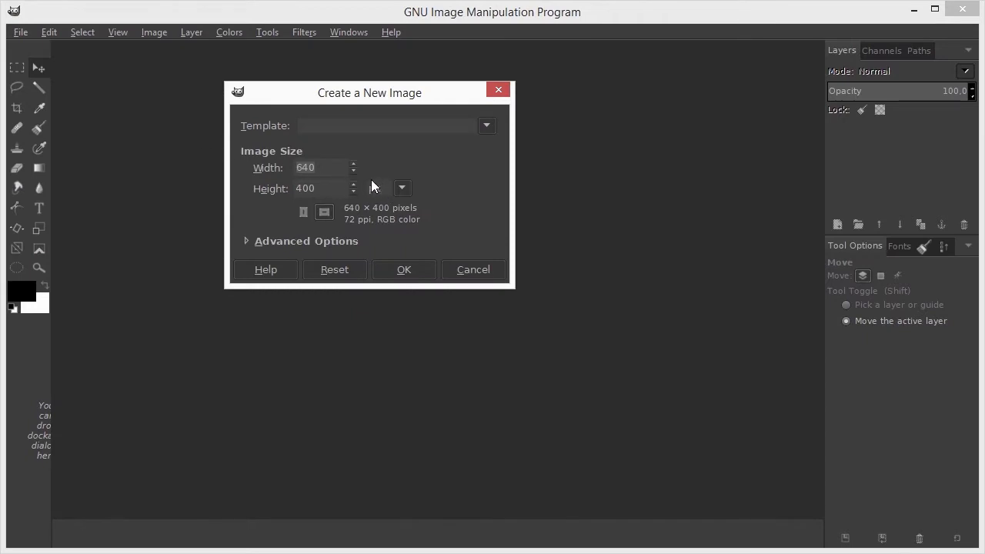
left_click(398, 189)
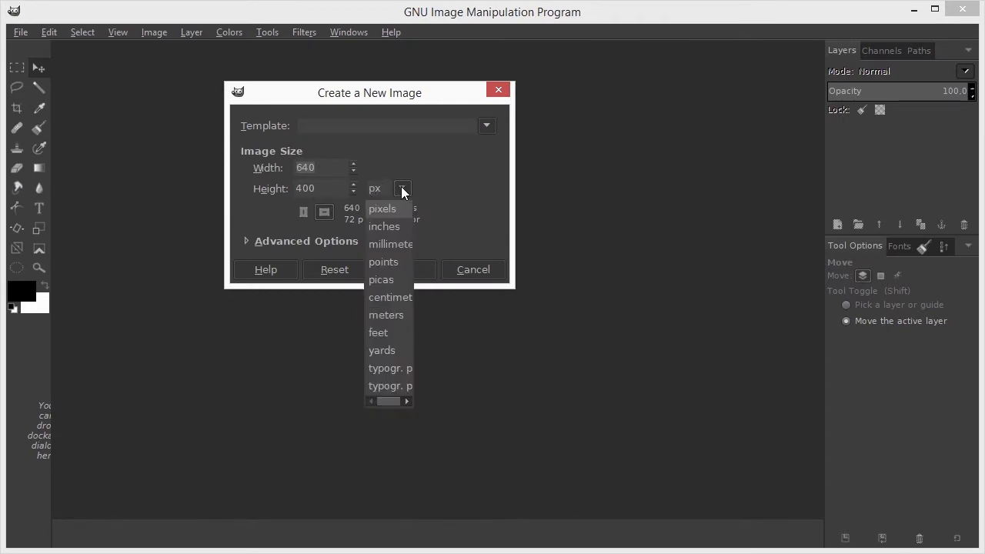
left_click(397, 227)
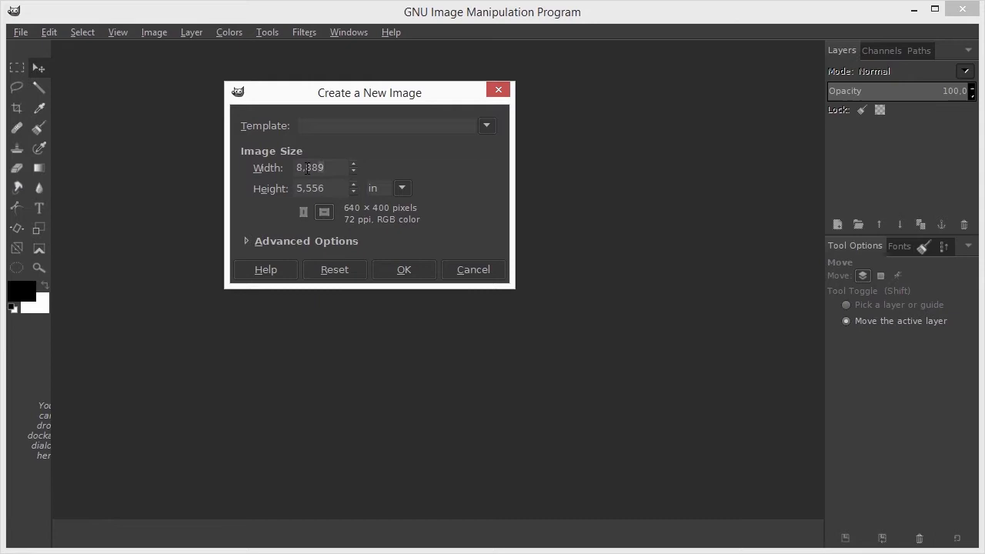
left_click_drag(321, 168, 285, 168)
type("6")
key("Tab")
type("9")
Set the resolution to 300 ppi and create the 1800 × 2700 pixel image
left_click(341, 240)
left_click(361, 259)
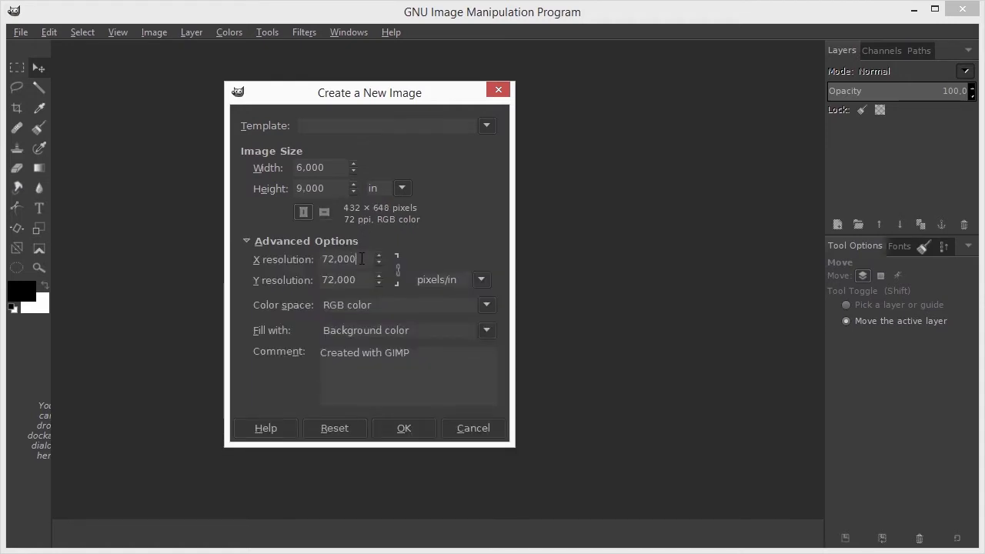
left_click_drag(362, 258, 302, 261)
type("300")
key("Tab")
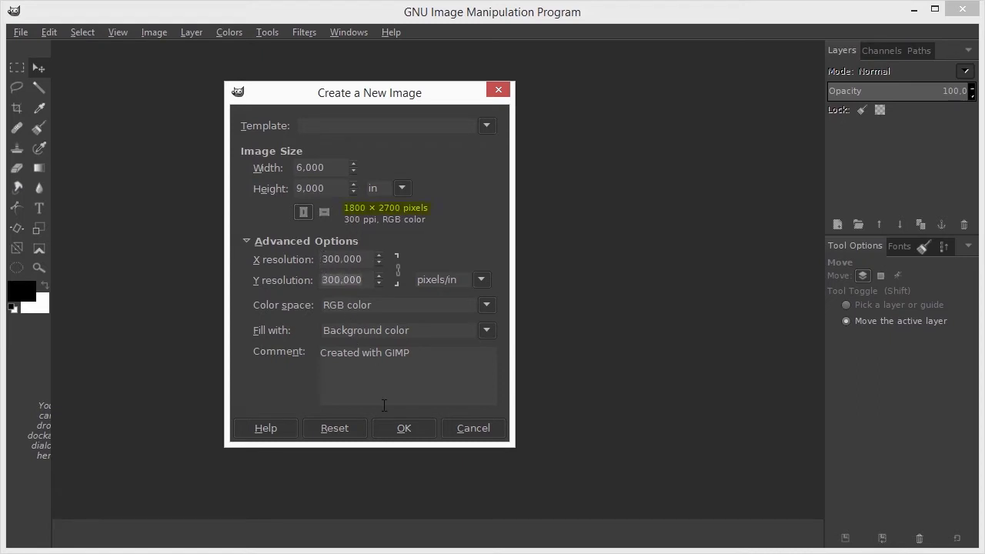
left_click(399, 430)
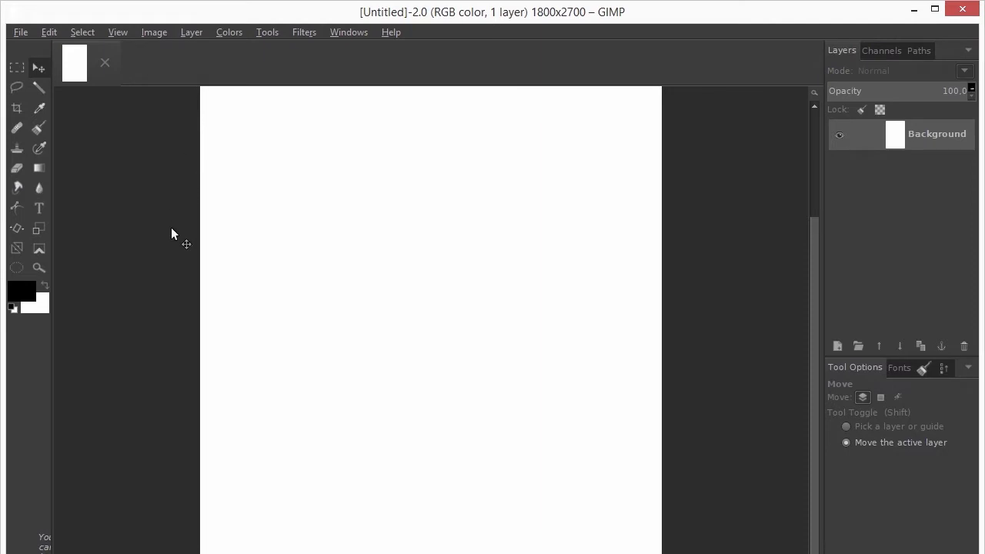
Save a template named 'Book cover 1800 x 2700' and close the blank image
left_click(21, 33)
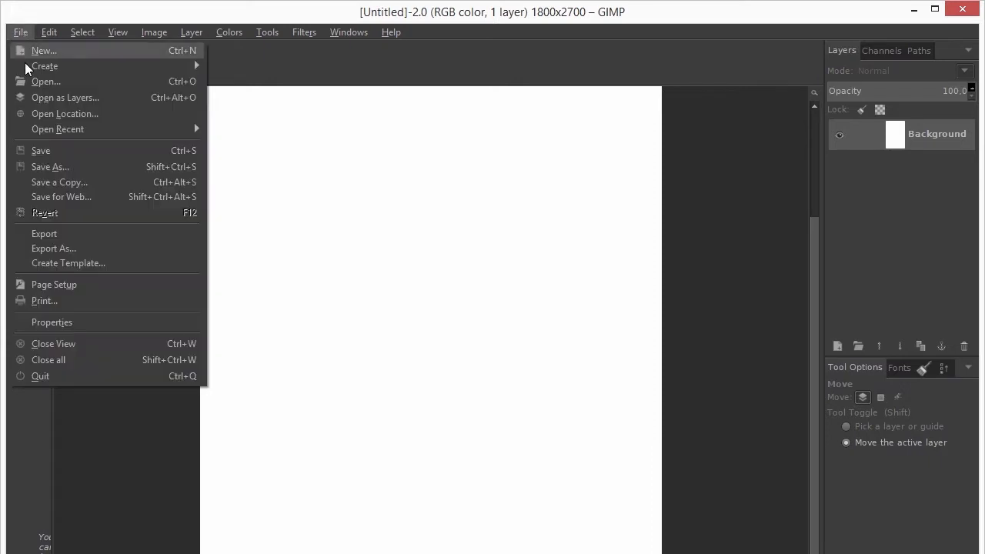
left_click(123, 263)
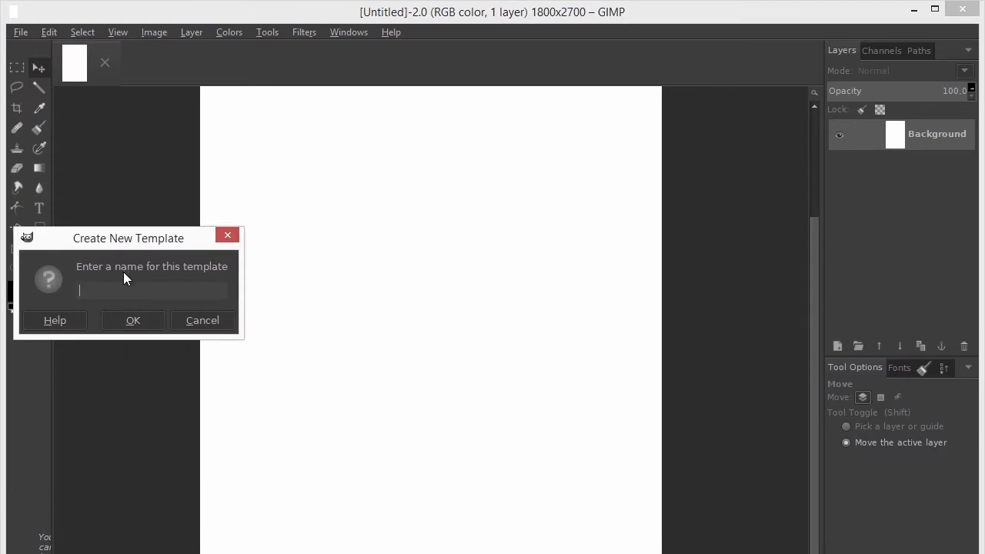
type("Book cover 1800 x 2700")
left_click(135, 321)
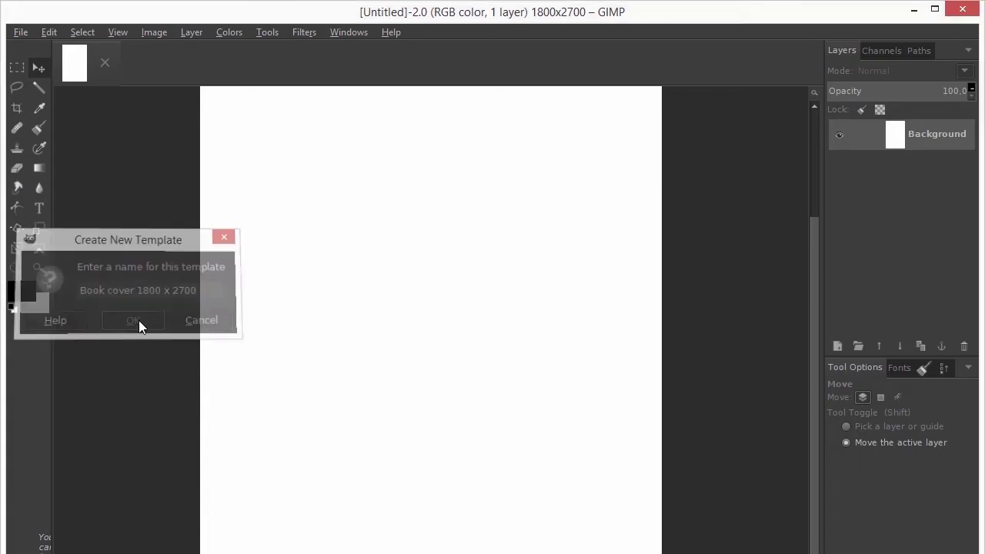
left_click(104, 63)
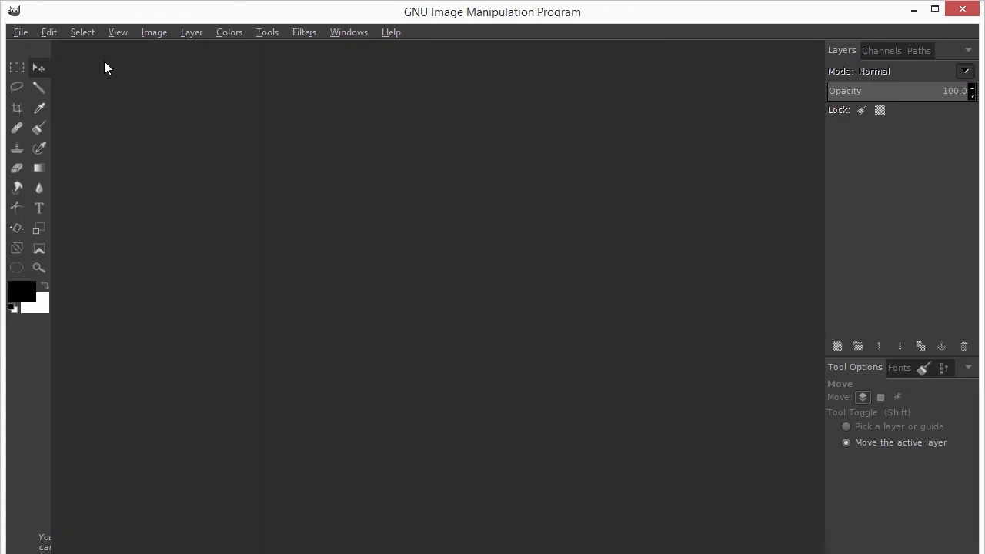
Create a new image from the 'Book cover 1800 x 2700' template
left_click(24, 29)
left_click(36, 48)
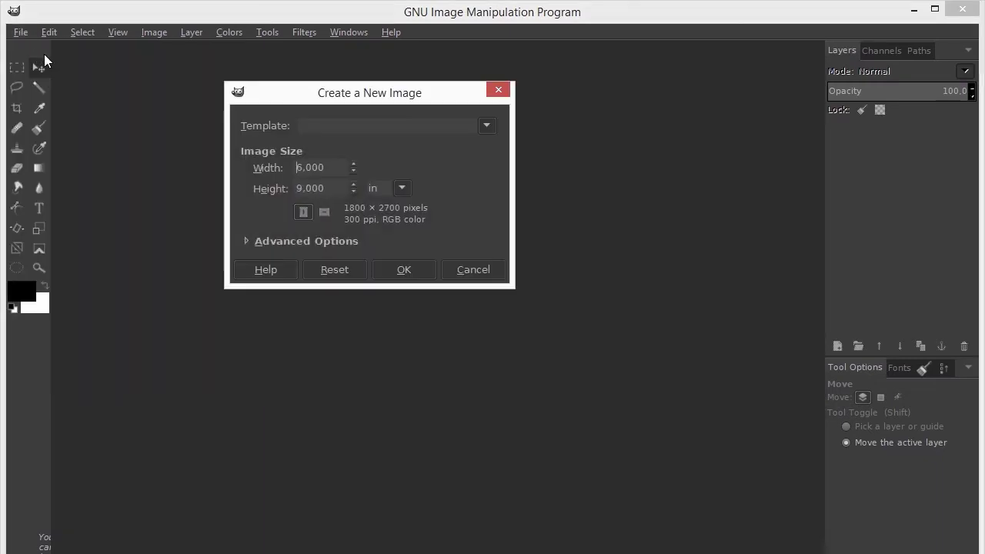
left_click(412, 126)
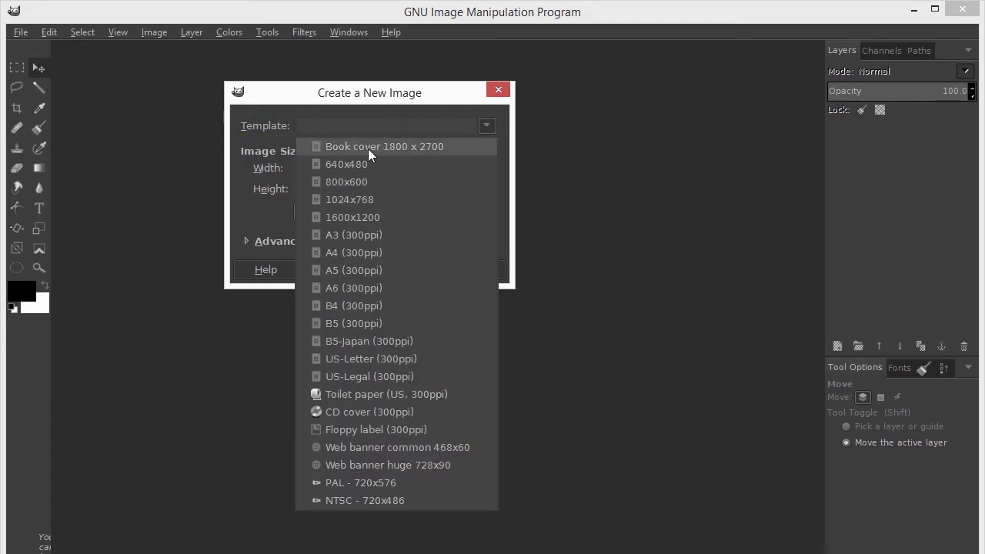
left_click(456, 148)
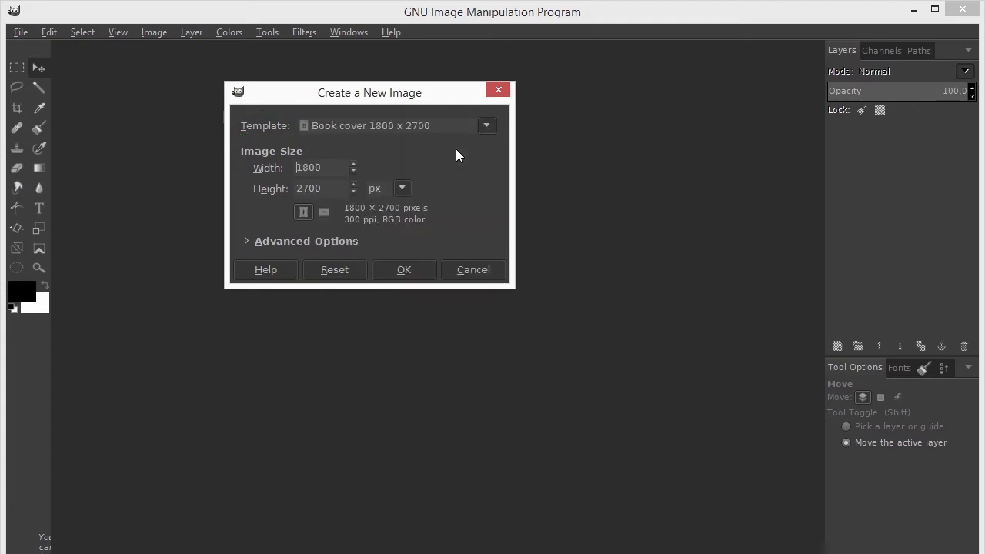
left_click(404, 269)
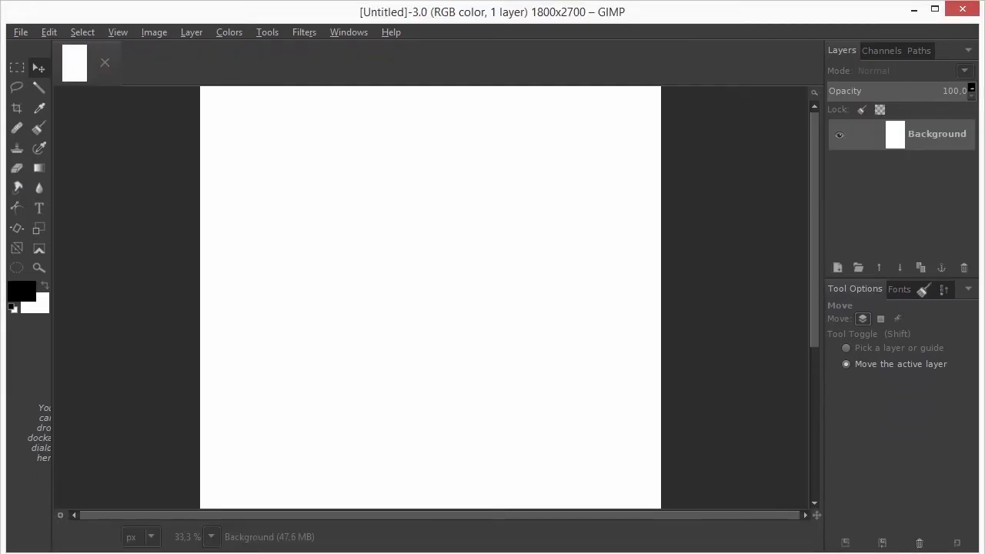
View the cover at actual size, then fit the whole image in the window
left_click(169, 535)
left_click(212, 538)
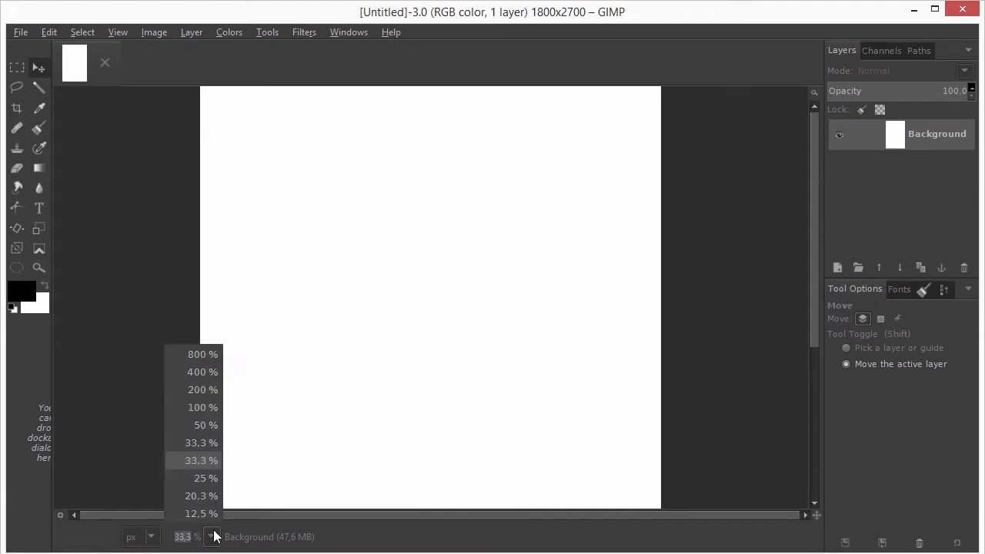
left_click(202, 407)
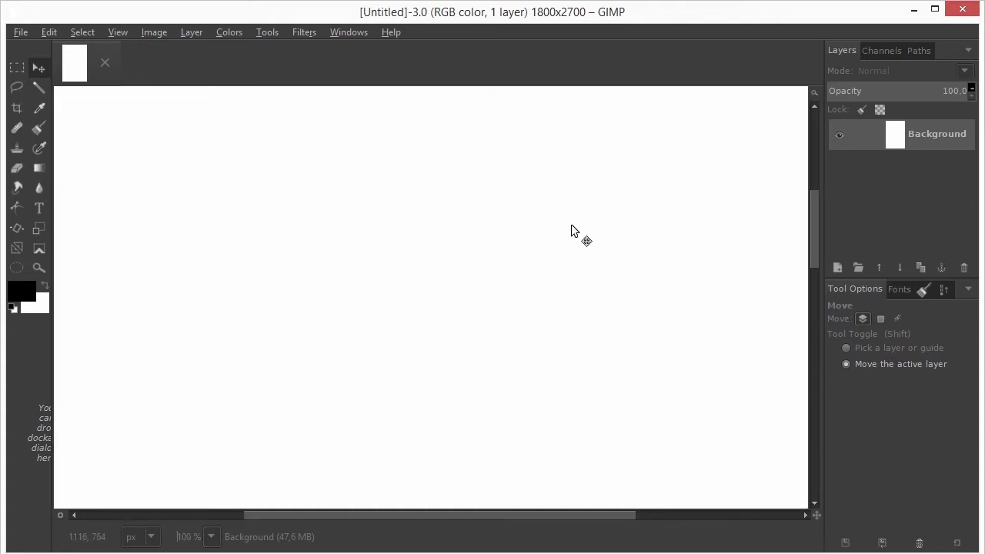
left_click(116, 33)
mouse_move(154, 82)
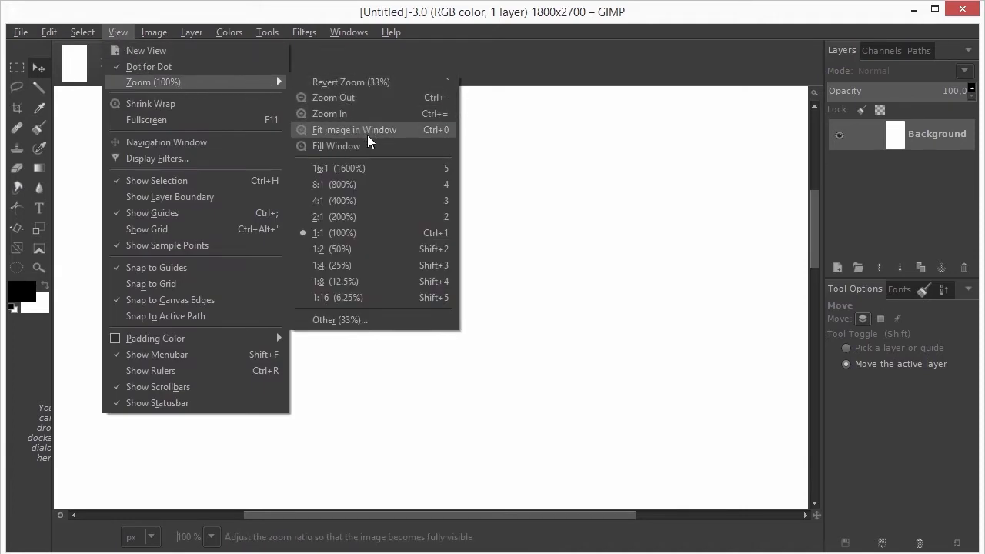
left_click(367, 131)
left_click(21, 32)
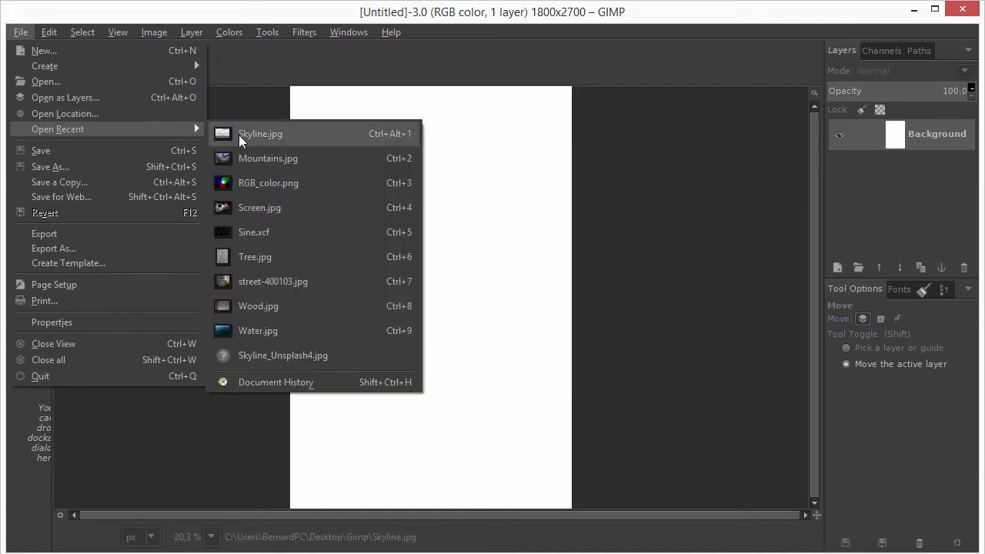
Open the recent Skyline.jpg and drop it onto the book cover as a new layer
left_click(239, 135)
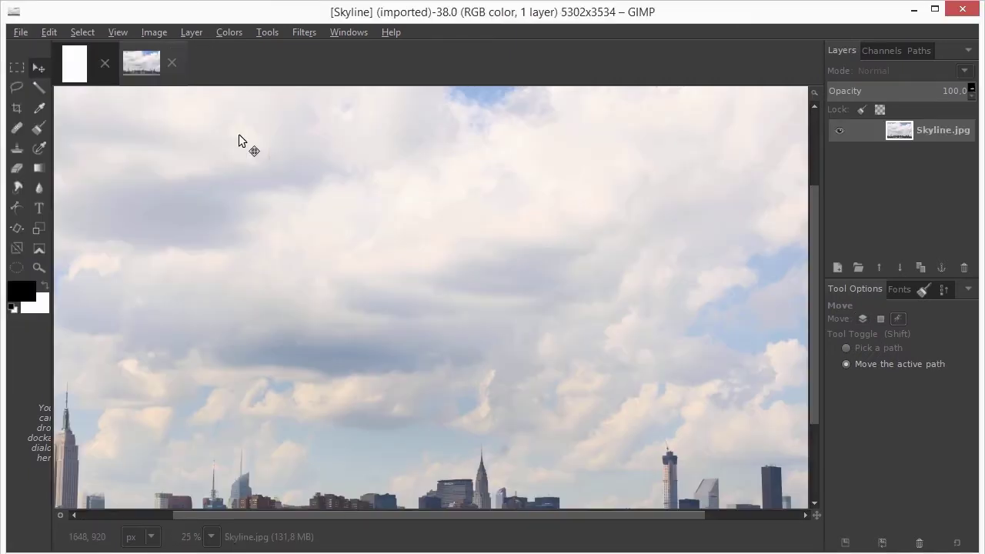
key("shift+ctrl+j")
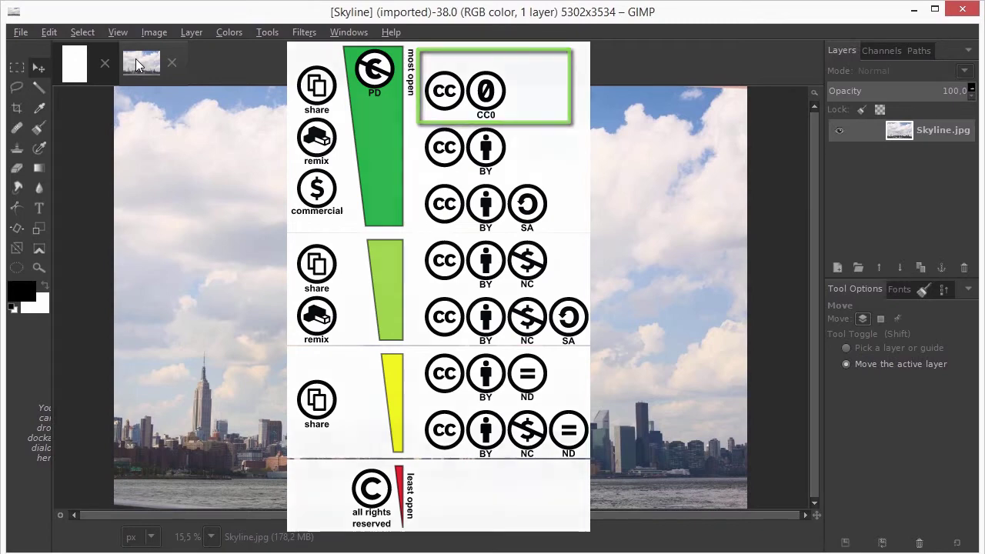
left_click(75, 73)
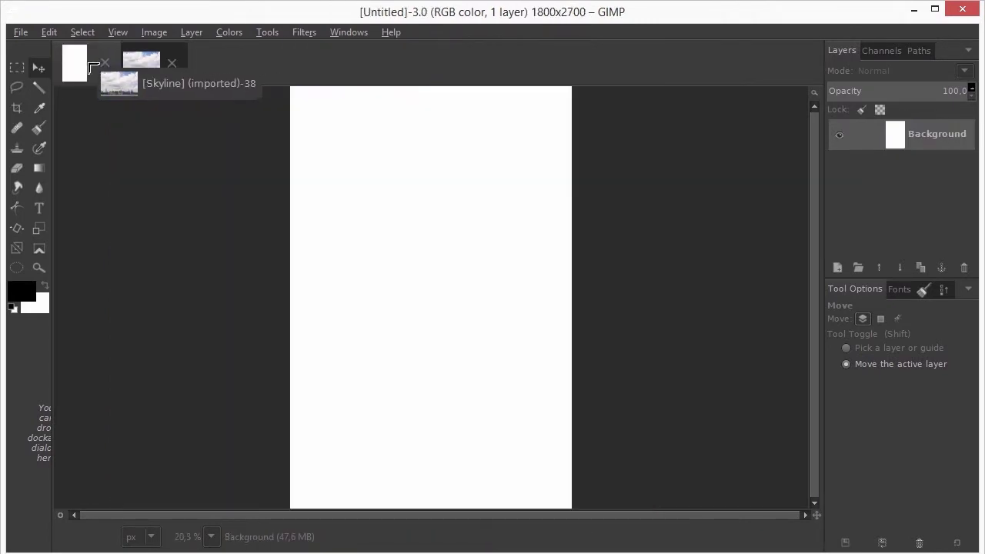
left_click_drag(78, 80, 94, 119)
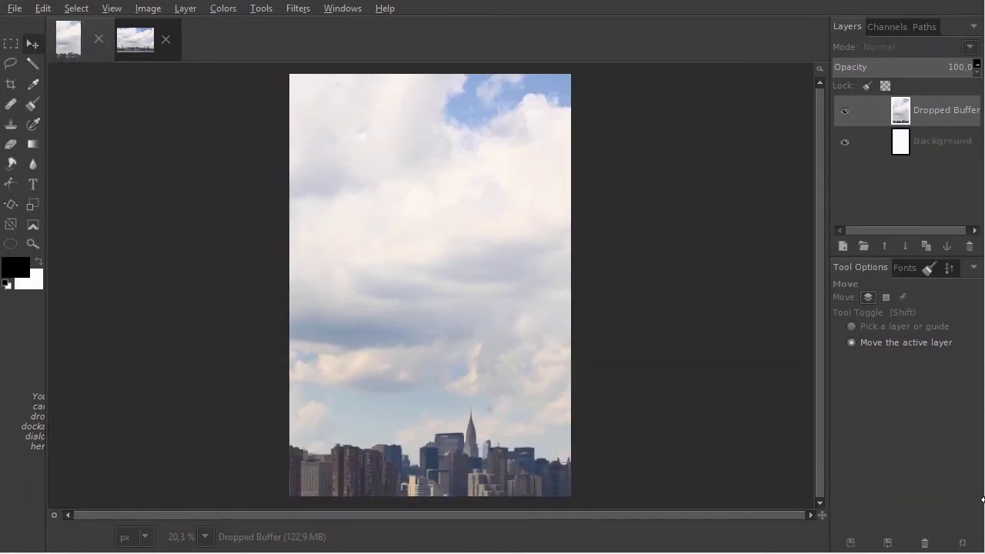
Move the skyline layer up and slightly left within the cover
key("shift+ctrl+j")
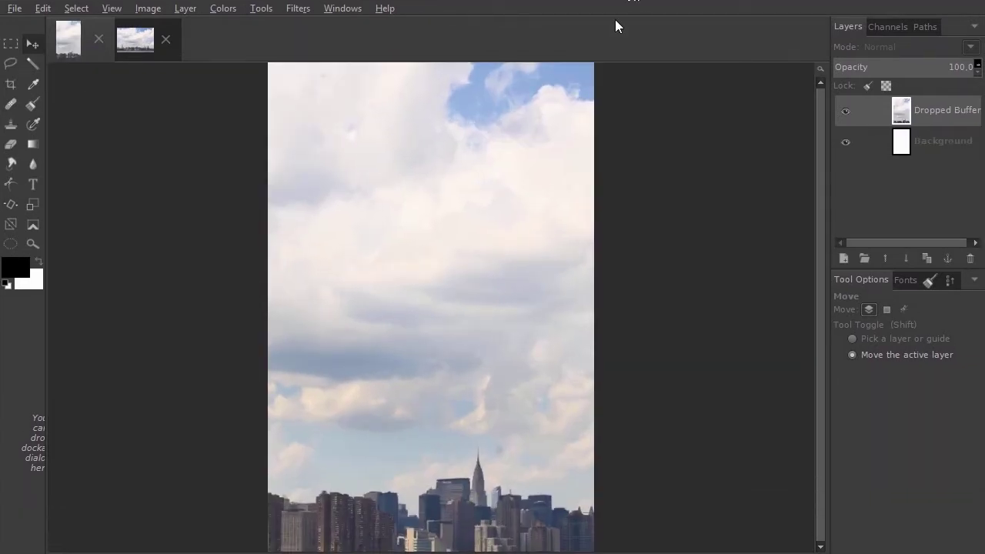
left_click_drag(450, 264, 454, 201)
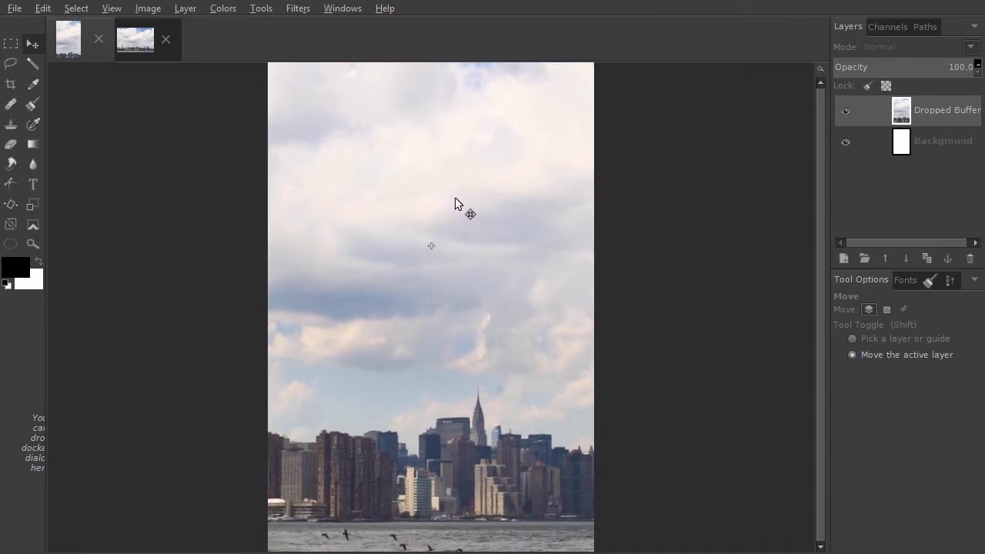
scroll(450, 199, "down", 1)
scroll(444, 196, "down", 1)
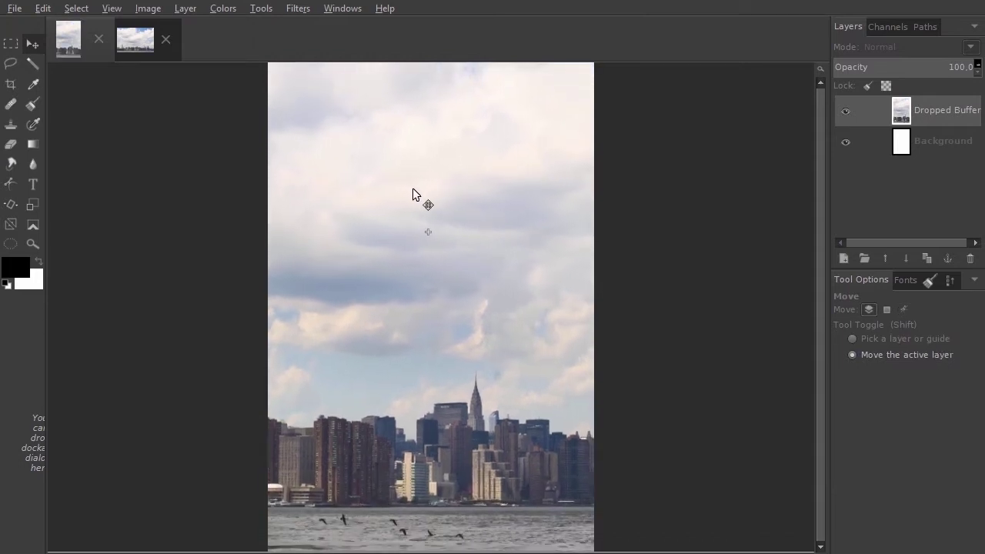
left_click_drag(412, 188, 395, 191)
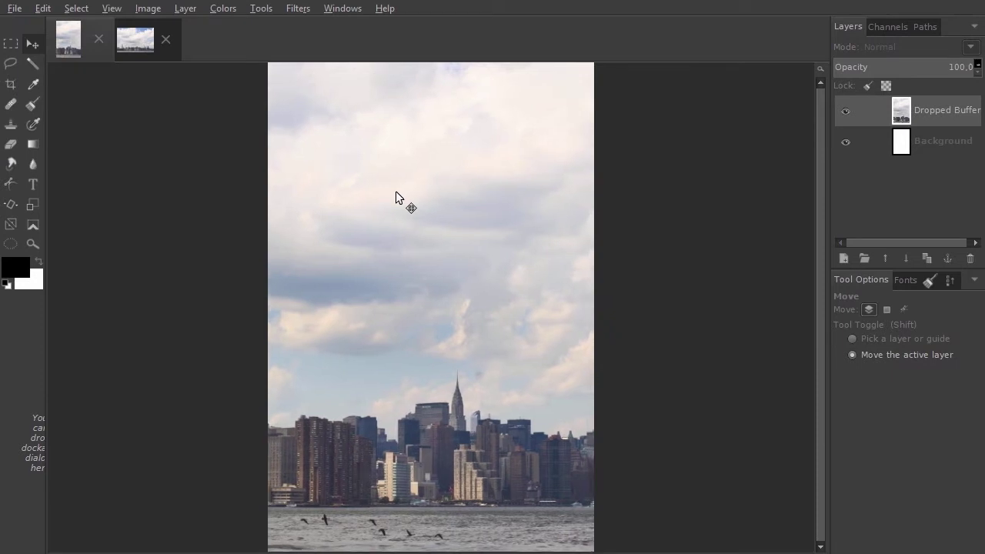
Select all, shrink the selection by 250 px, and create guides from the selection
key("ctrl+a")
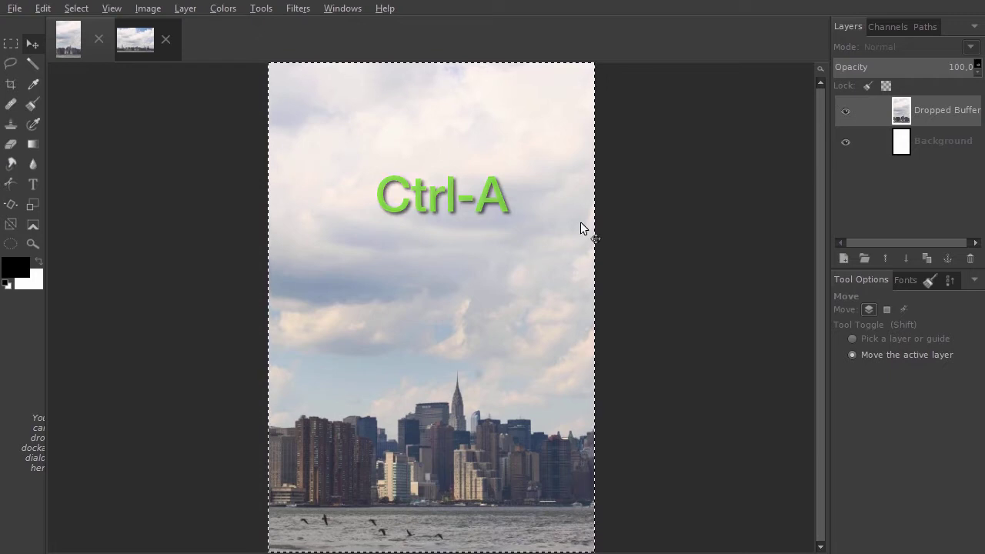
left_click(76, 7)
left_click(134, 175)
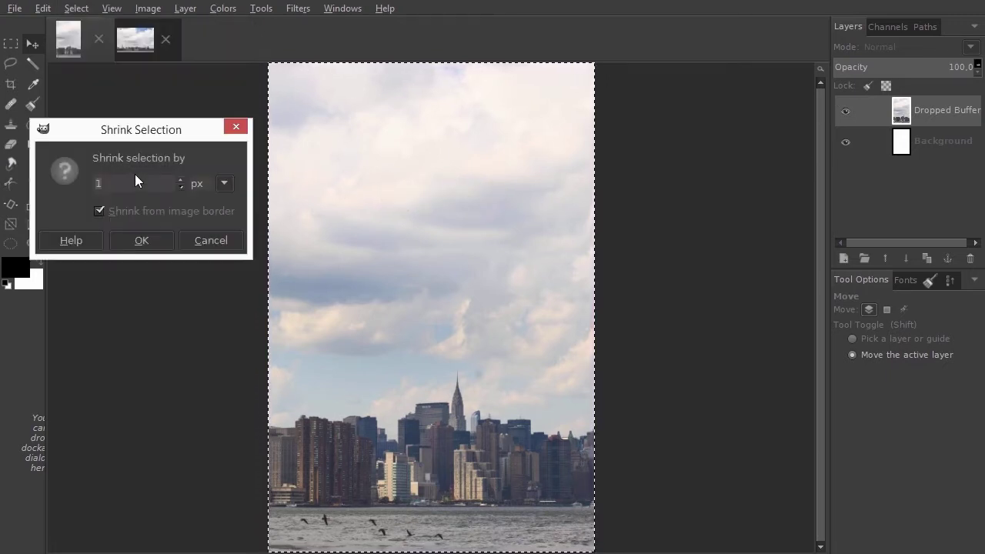
type("250")
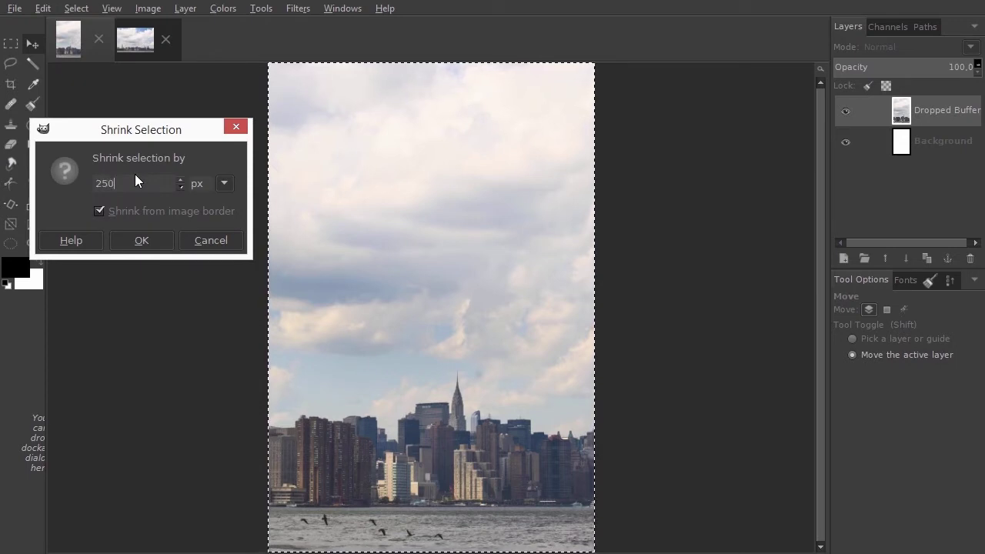
left_click(133, 240)
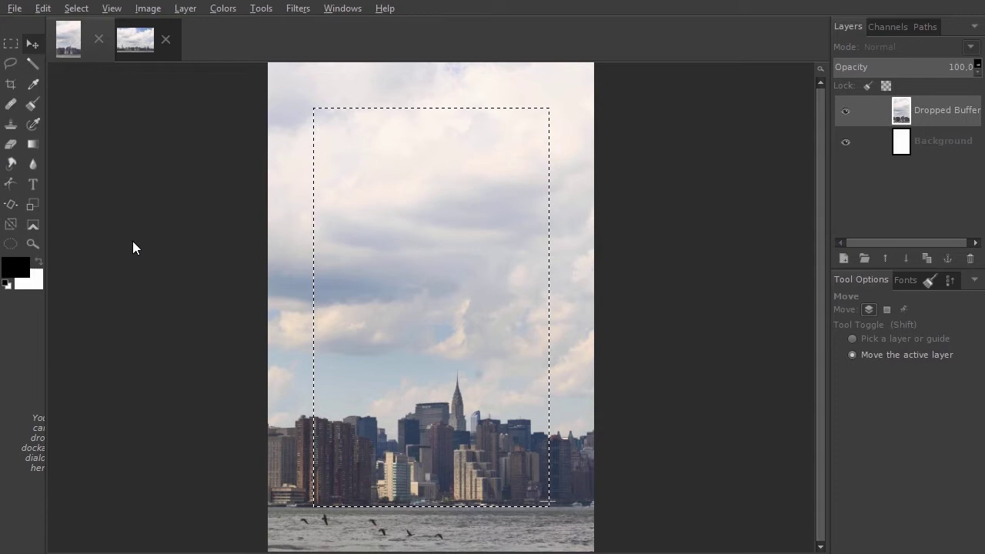
left_click(148, 8)
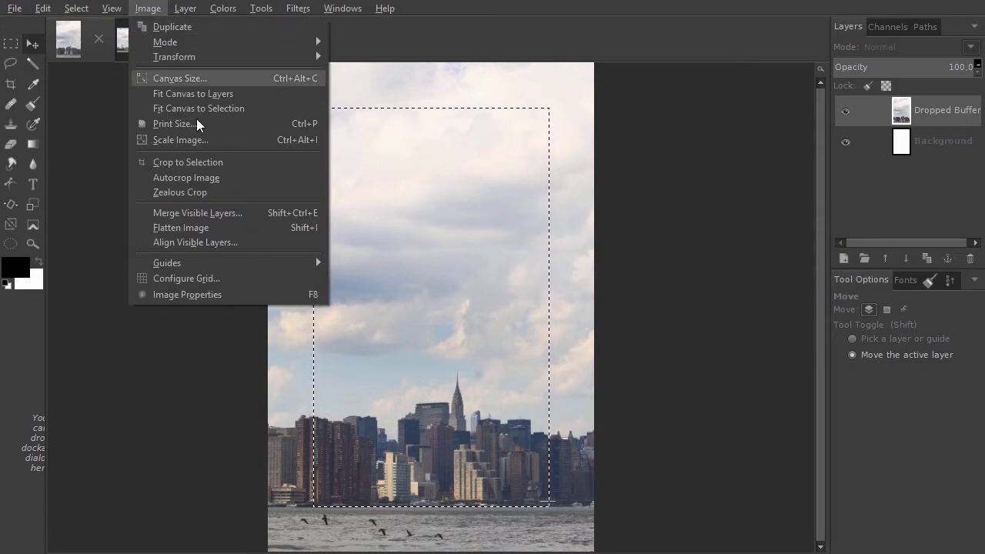
mouse_move(167, 262)
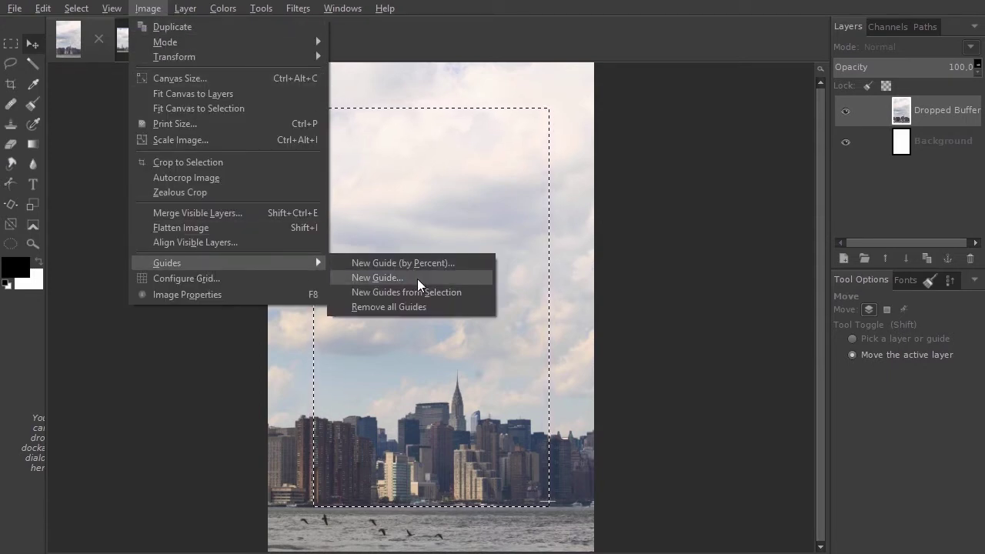
left_click(467, 296)
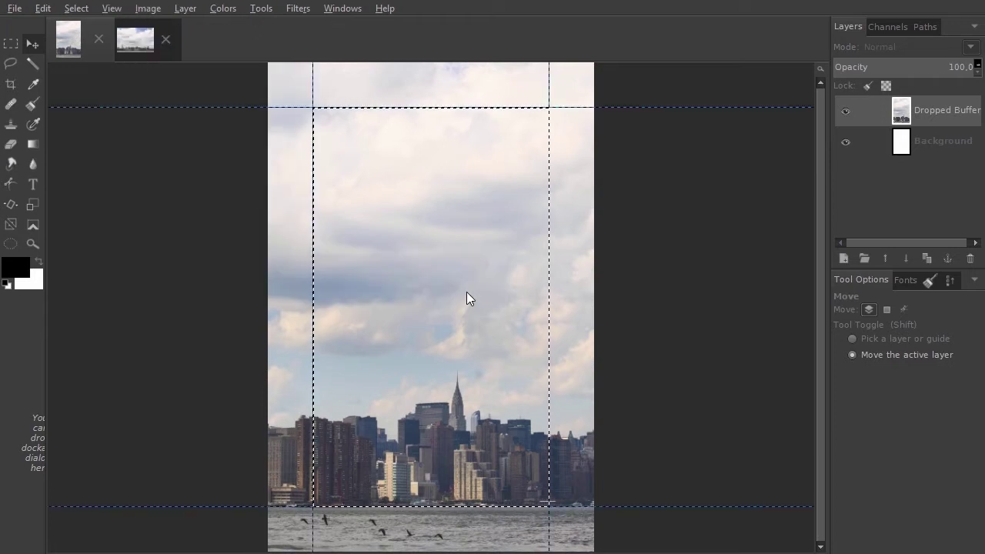
key("alt")
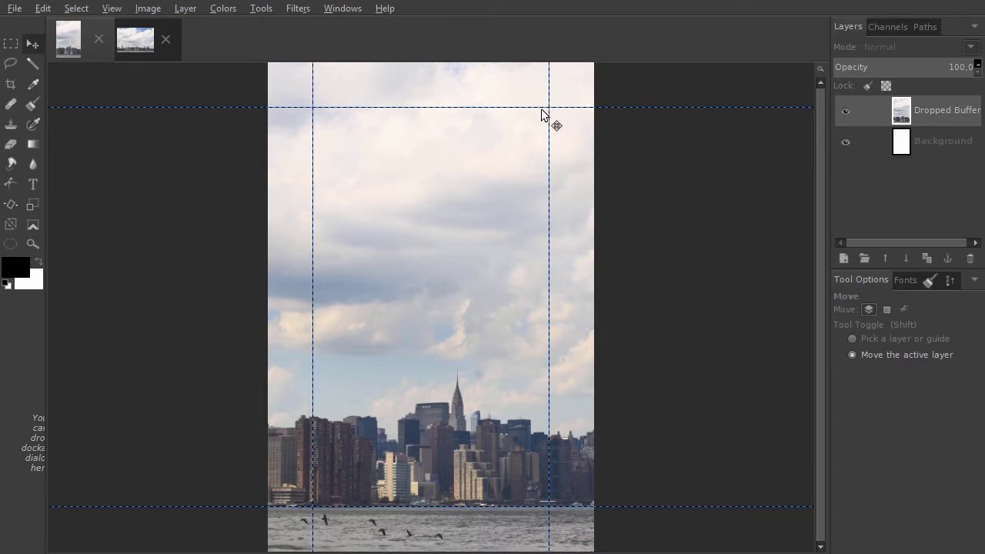
left_click(110, 9)
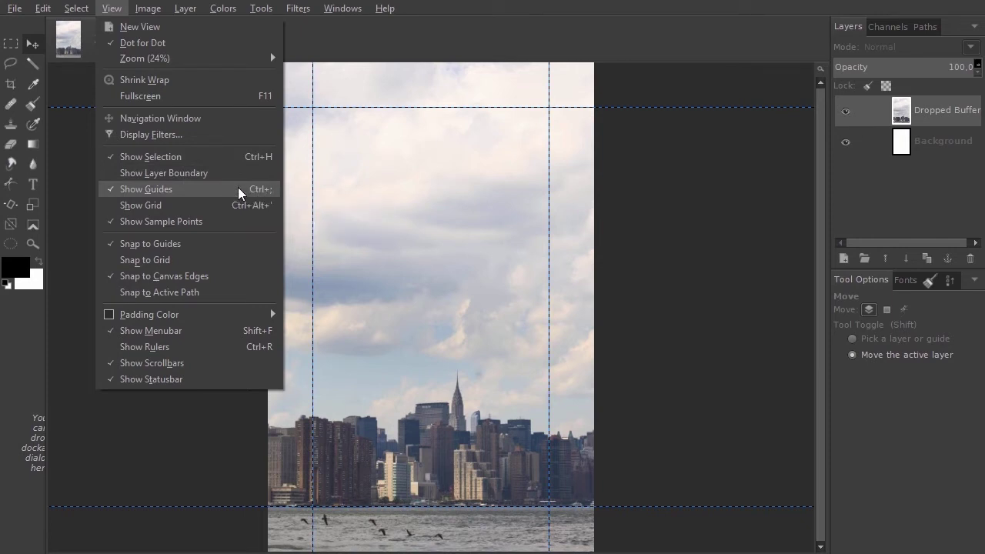
left_click(239, 193)
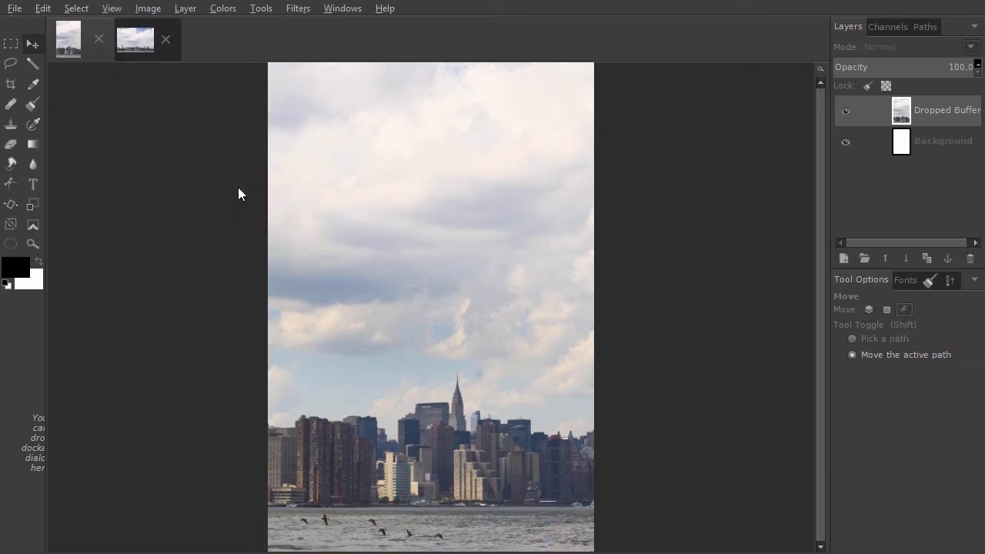
key("ctrl+shift+t")
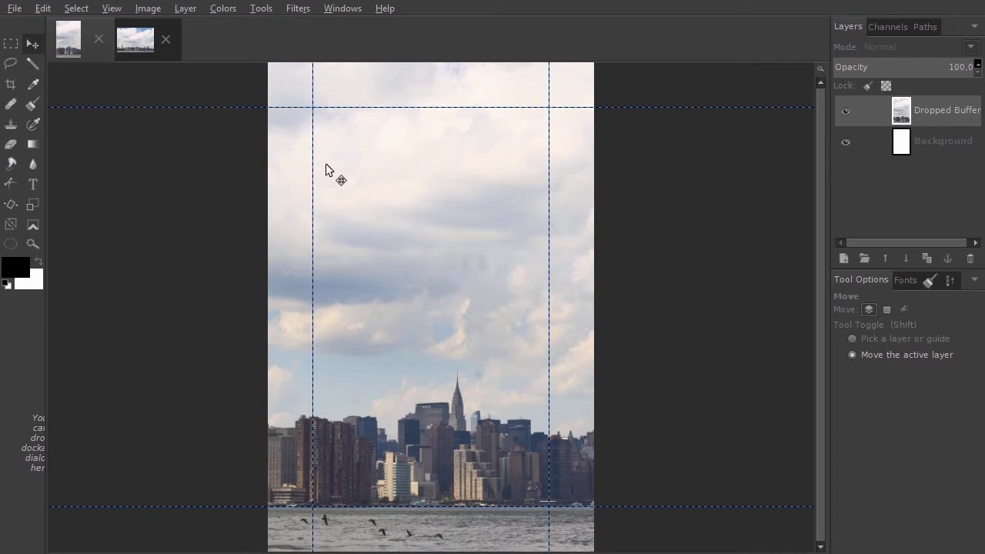
key("shift")
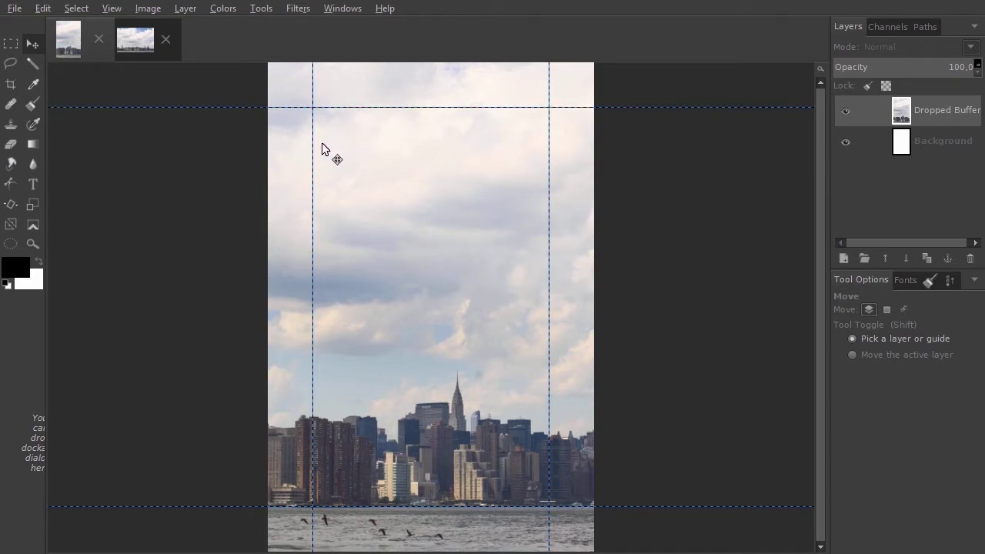
left_click_drag(318, 147, 291, 152)
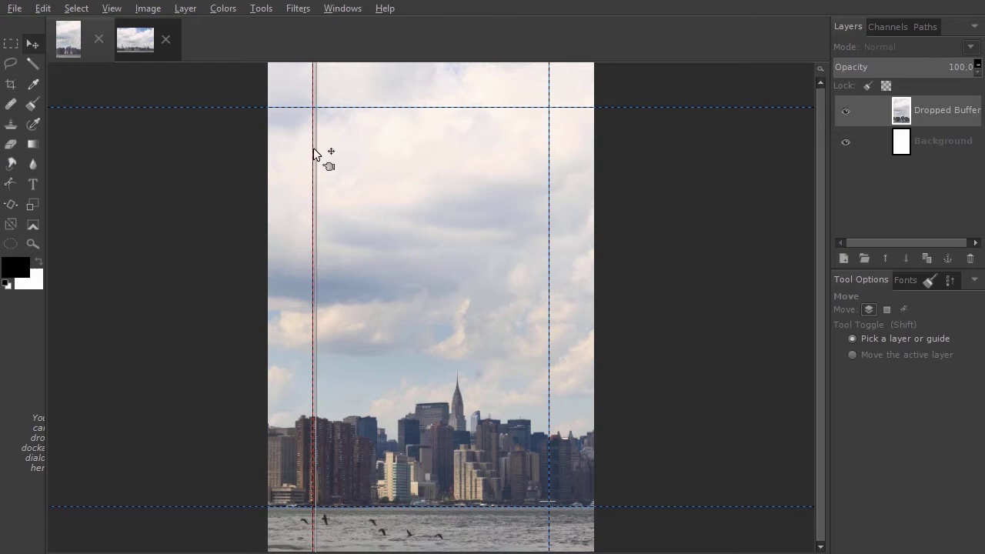
key("shift")
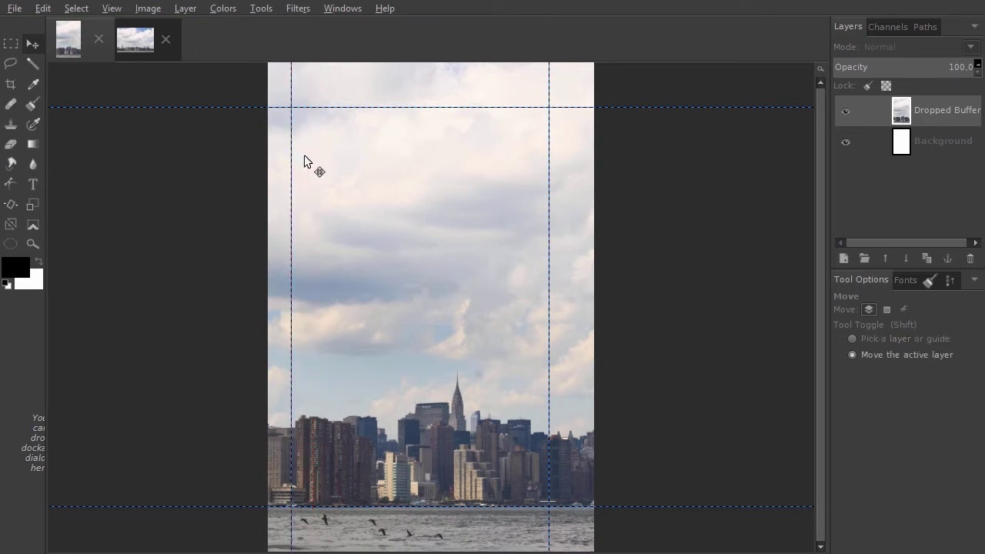
key("ctrl+z")
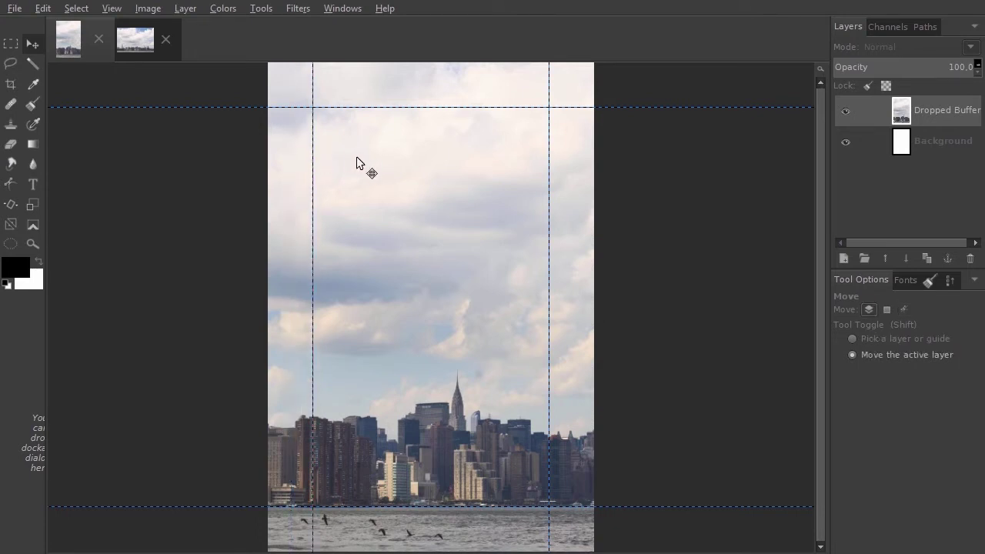
key("shift")
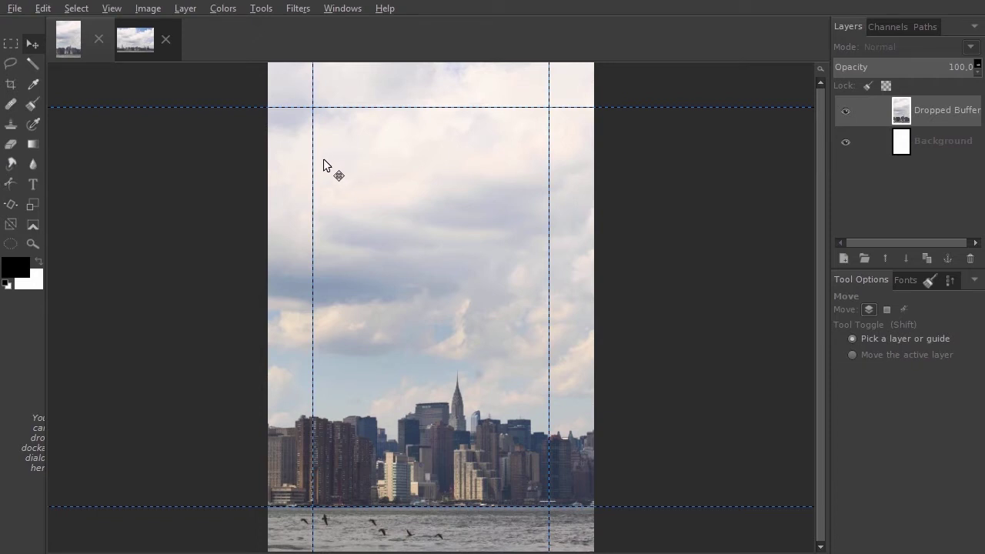
left_click_drag(315, 164, 242, 176)
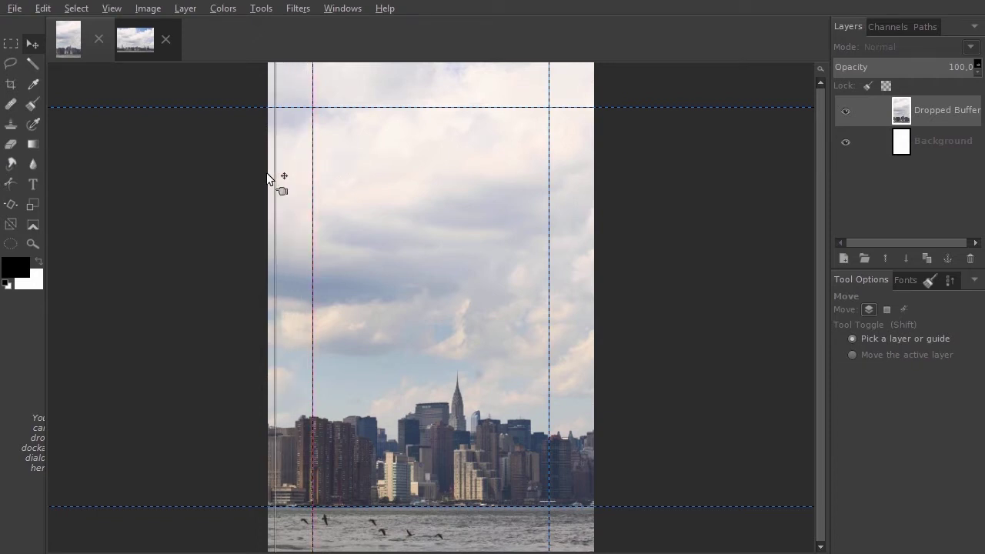
key("shift")
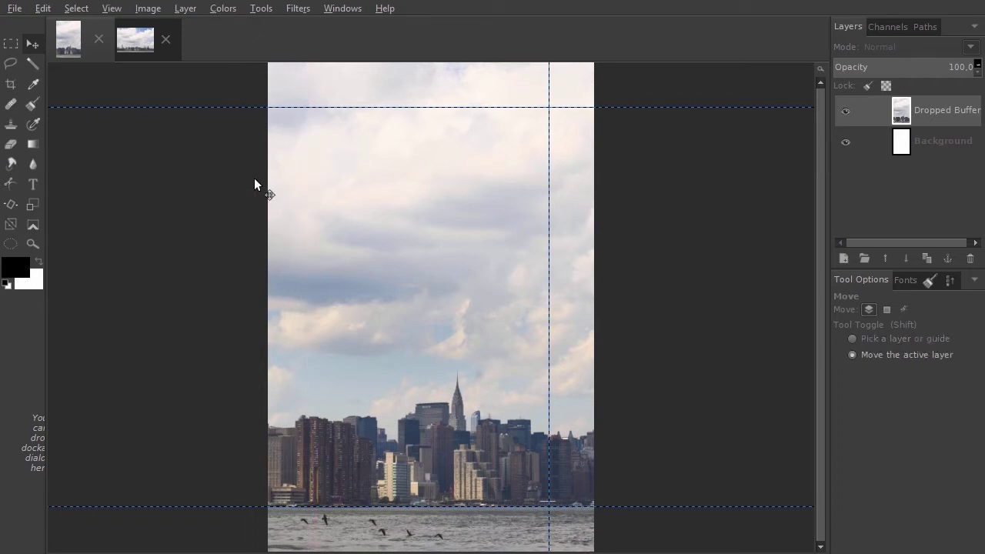
key("ctrl+z")
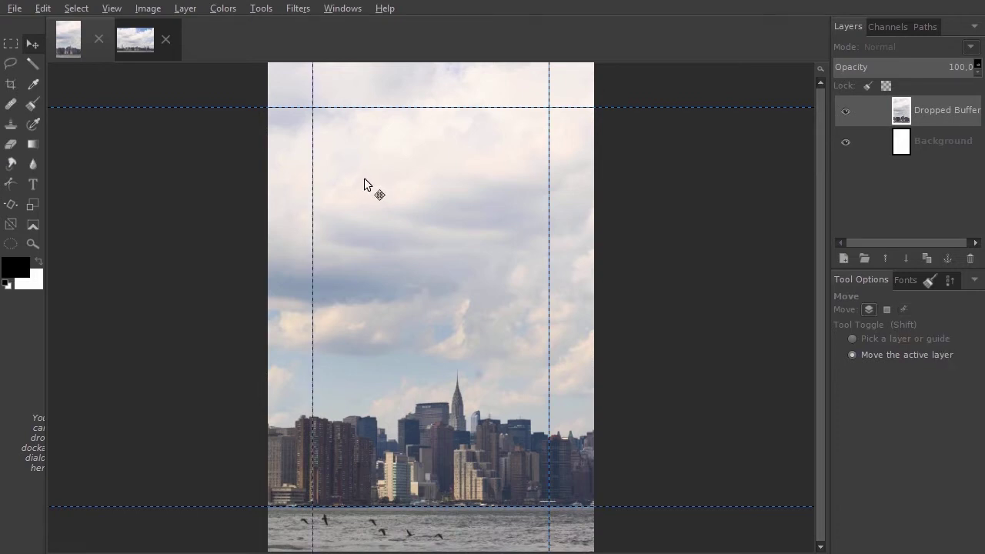
left_click(111, 8)
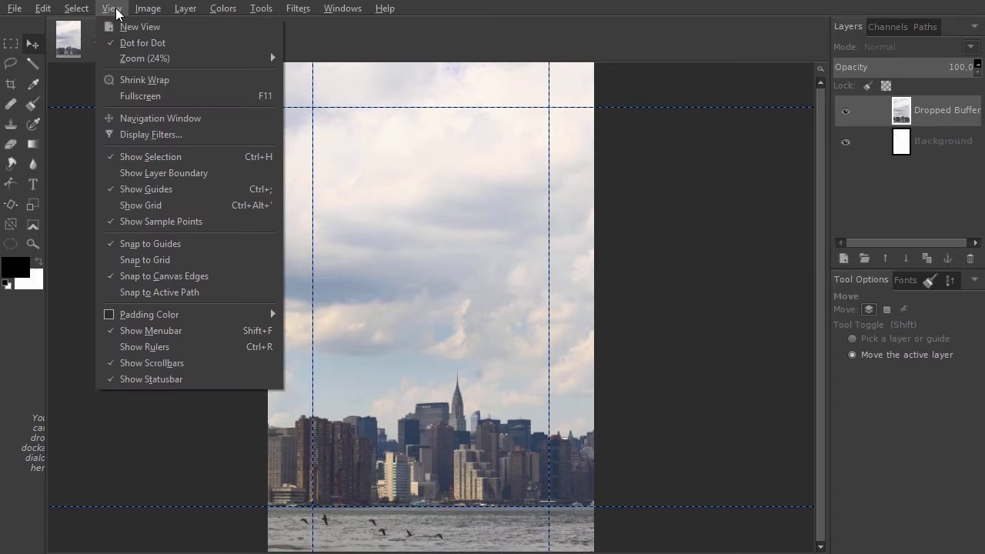
left_click(189, 344)
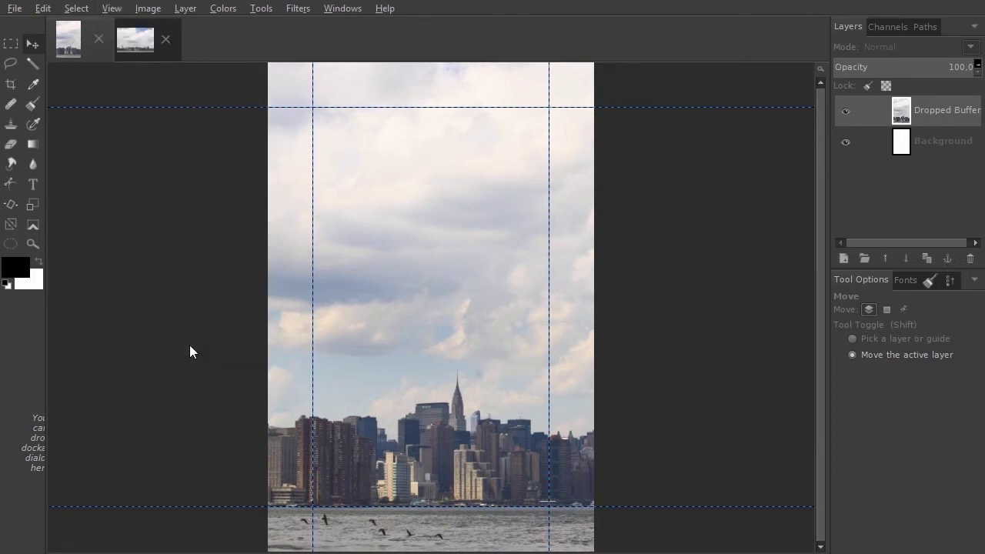
left_click_drag(57, 302, 369, 327)
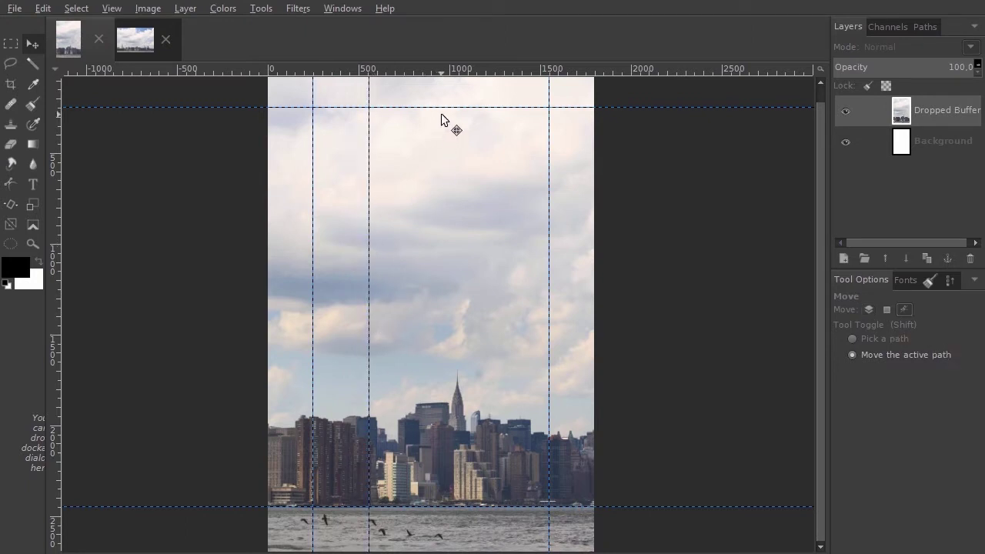
key("ctrl+z")
key("ctrl+shift+r")
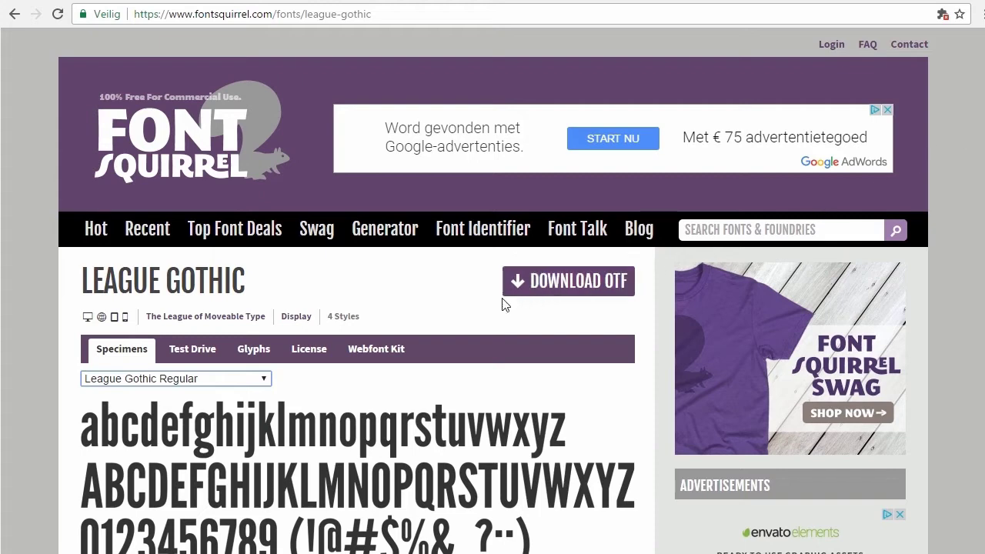
Check the League Gothic license and download the font as League-Gothic.zip
left_click(309, 350)
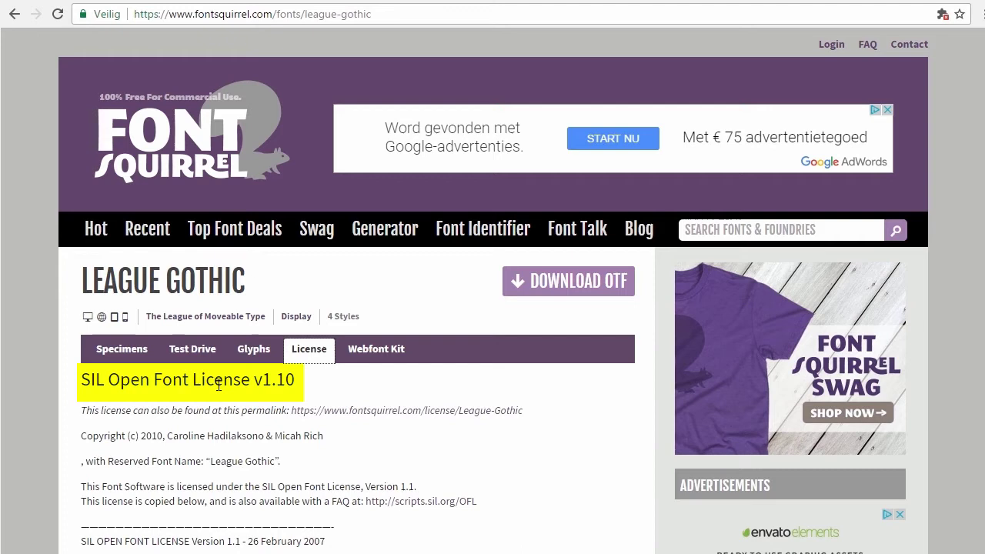
left_click(566, 291)
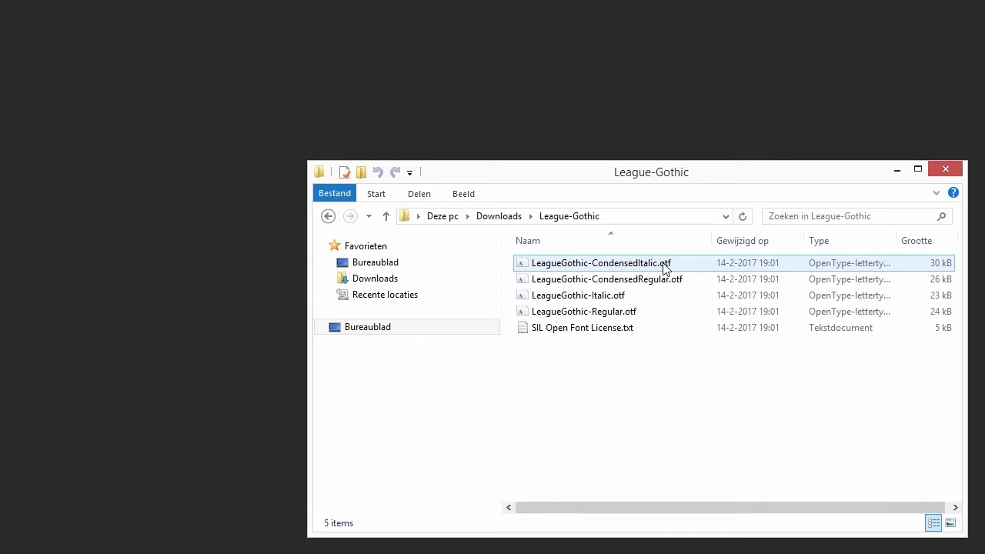
Select all four League Gothic .otf files and open them in the font previewer
left_click(619, 267)
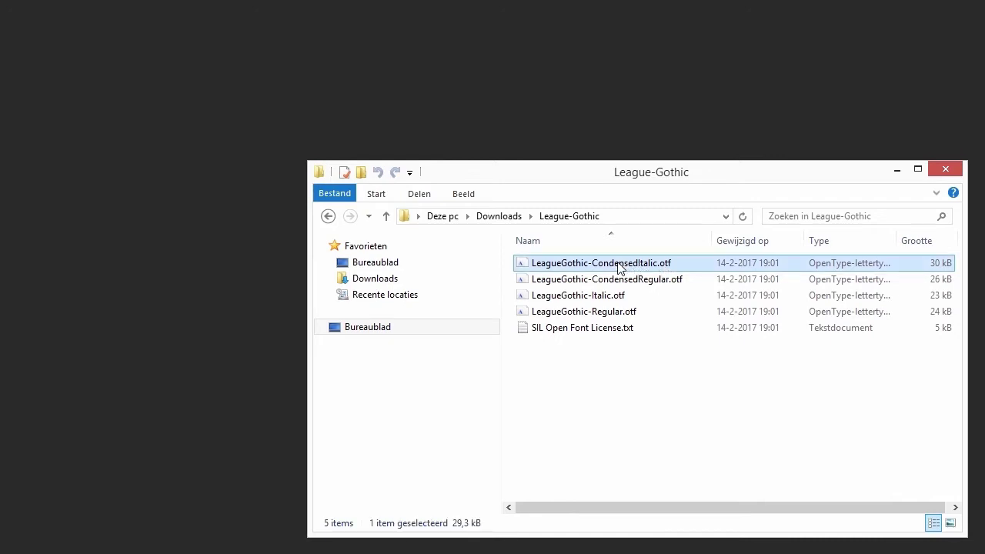
left_click(616, 315, "shift")
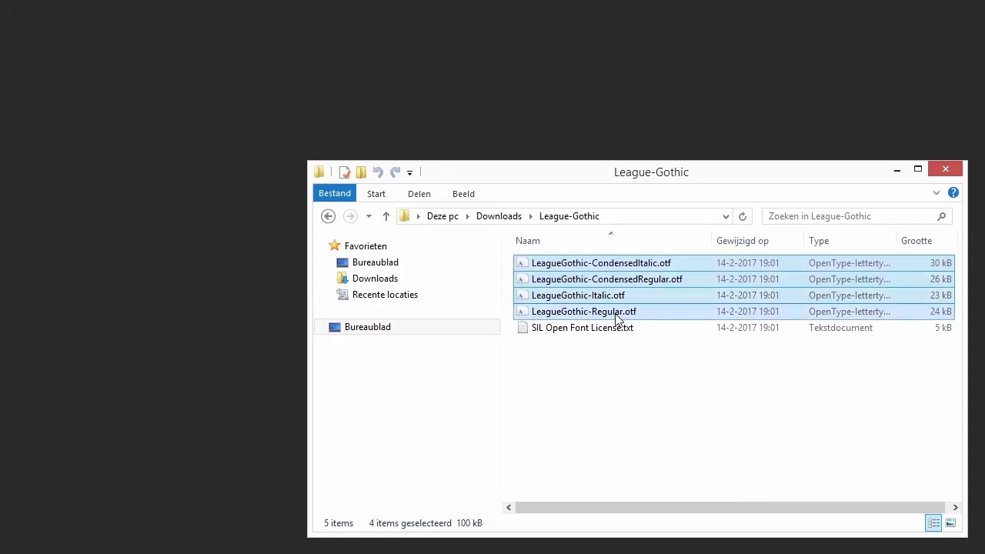
double_click(617, 315)
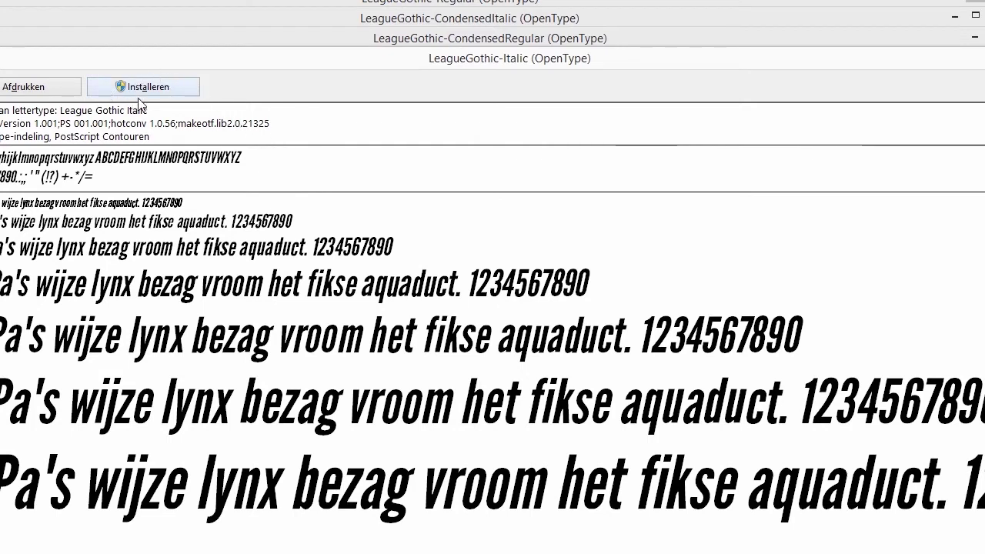
Install League Gothic Italic, then bring up the Condensed Italic and Regular previews
left_click(163, 89)
left_click(177, 18)
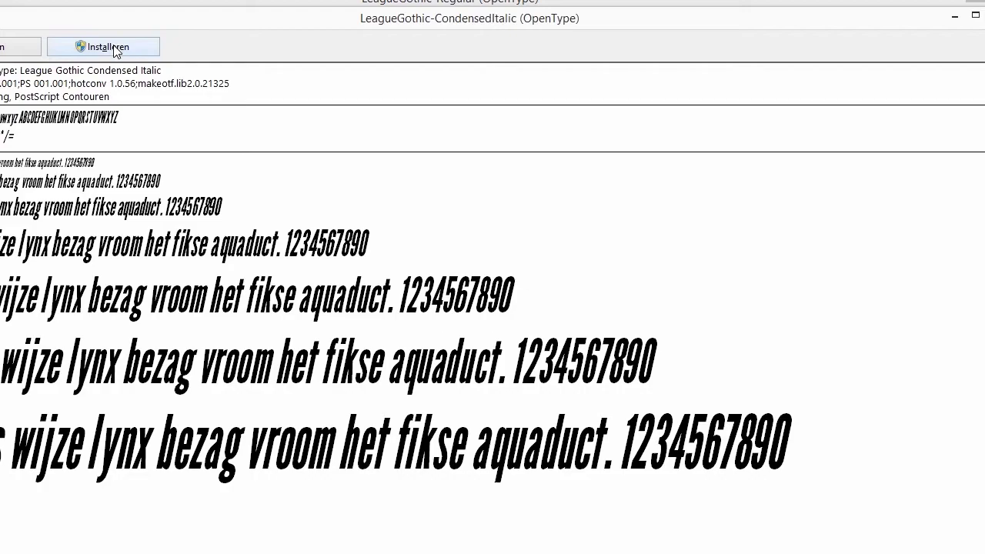
left_click(147, 4)
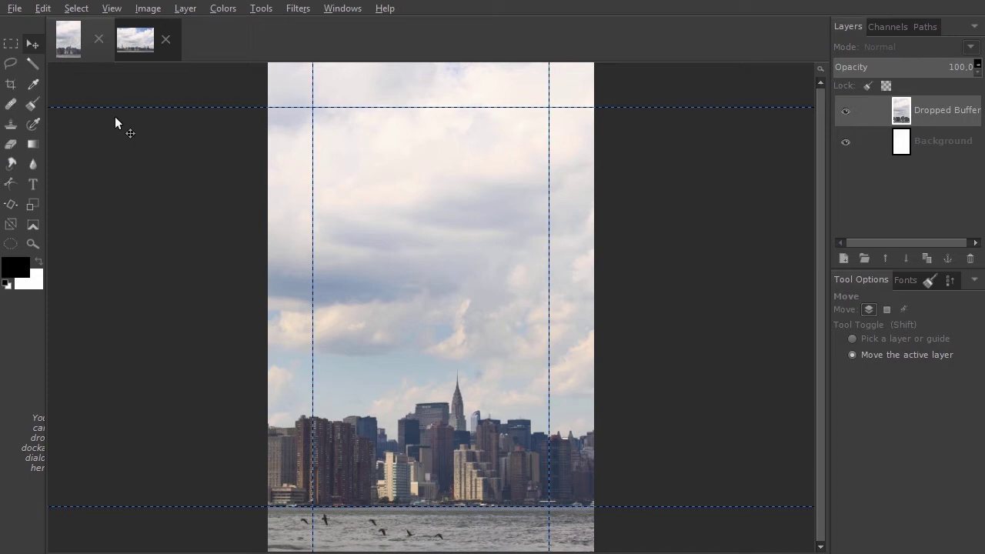
Sample a dark slate blue from the skyline buildings as foreground colour, closing the info window
left_click(34, 85)
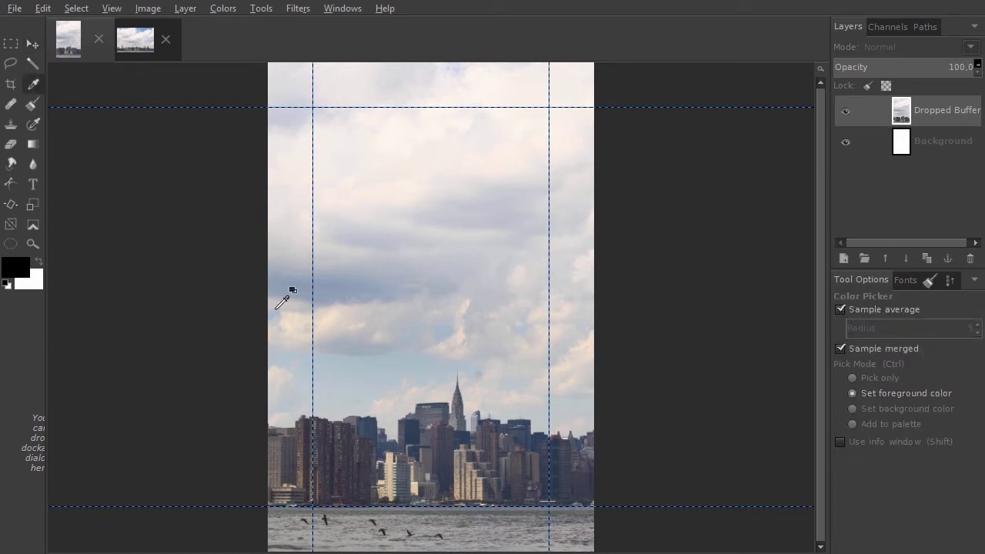
left_click(372, 424, "shift")
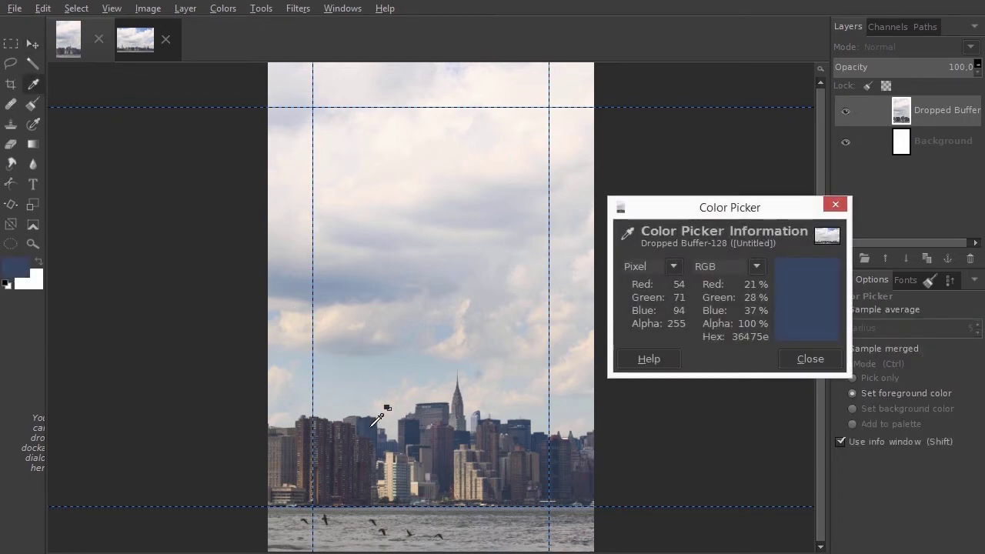
left_click_drag(371, 426, 369, 432)
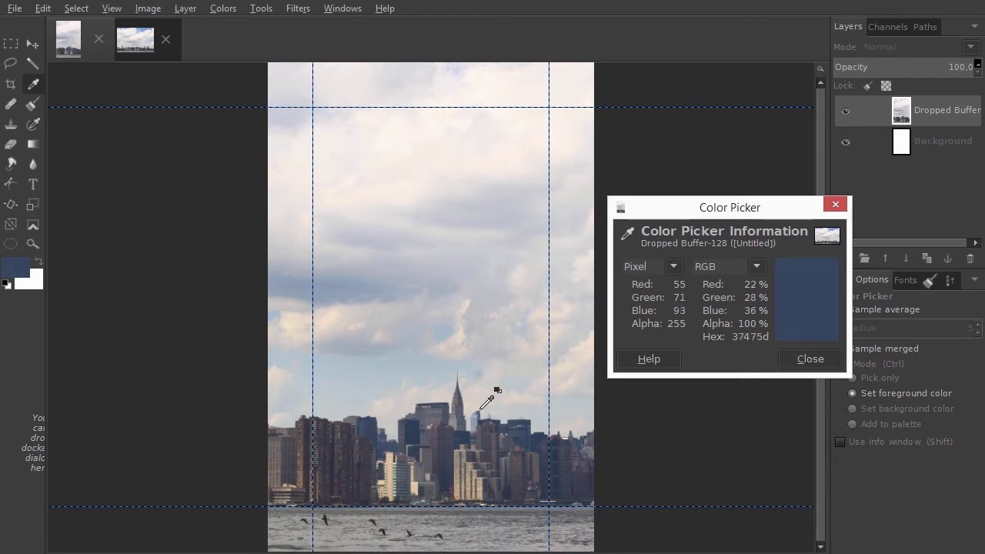
left_click(797, 359)
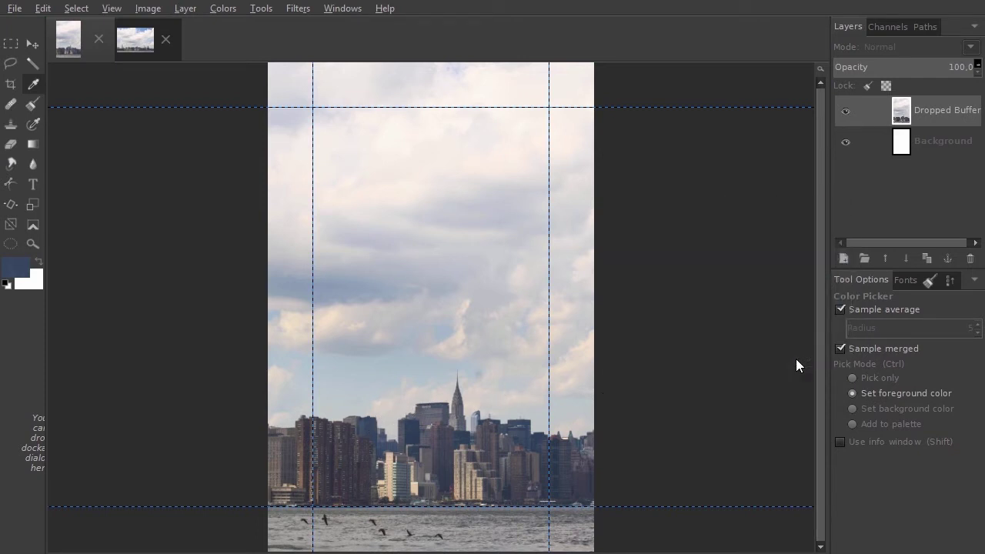
Draw a text box over the sky and widen it on both sides
left_click(31, 186)
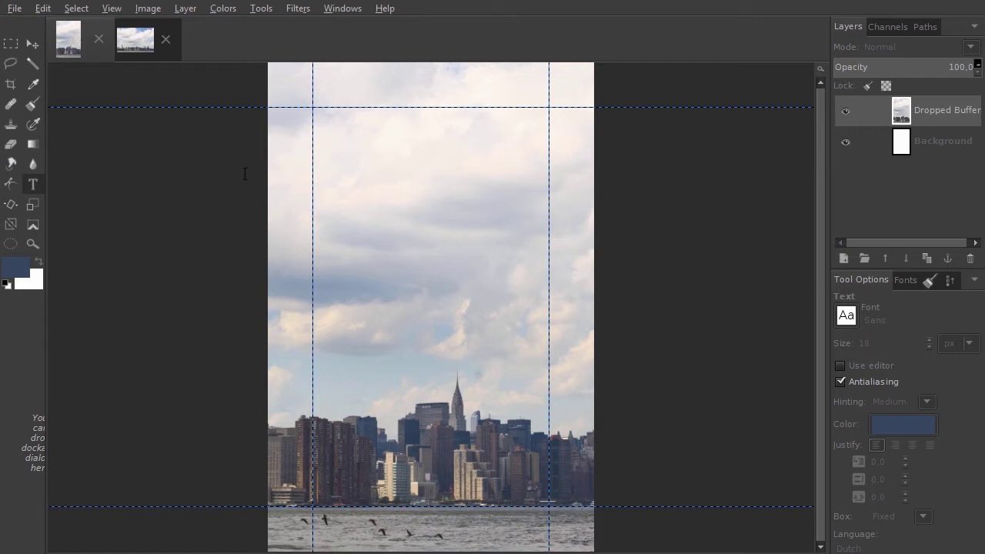
mouse_move(329, 162)
left_mouse_down()
mouse_move(475, 269)
mouse_move(537, 356)
left_mouse_up()
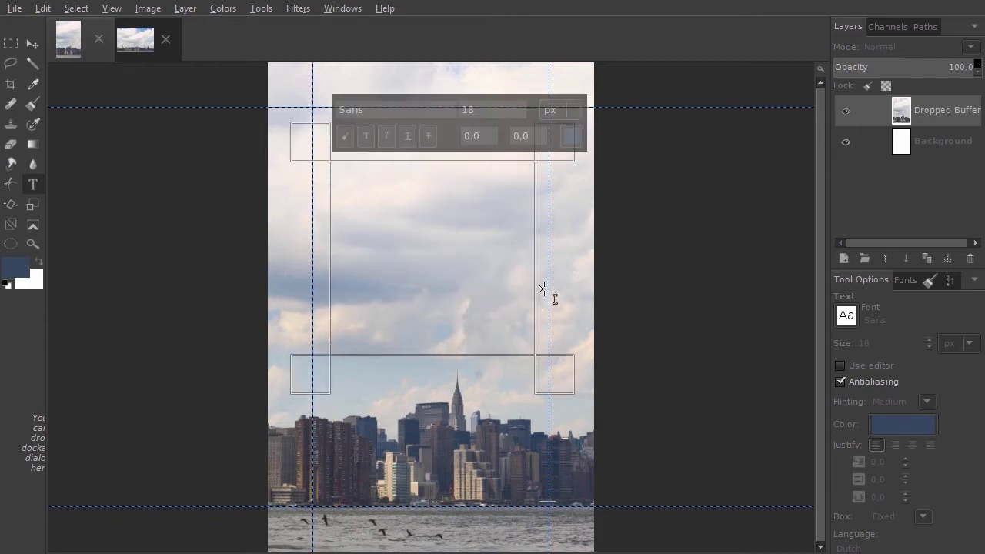
left_click_drag(539, 251, 551, 253)
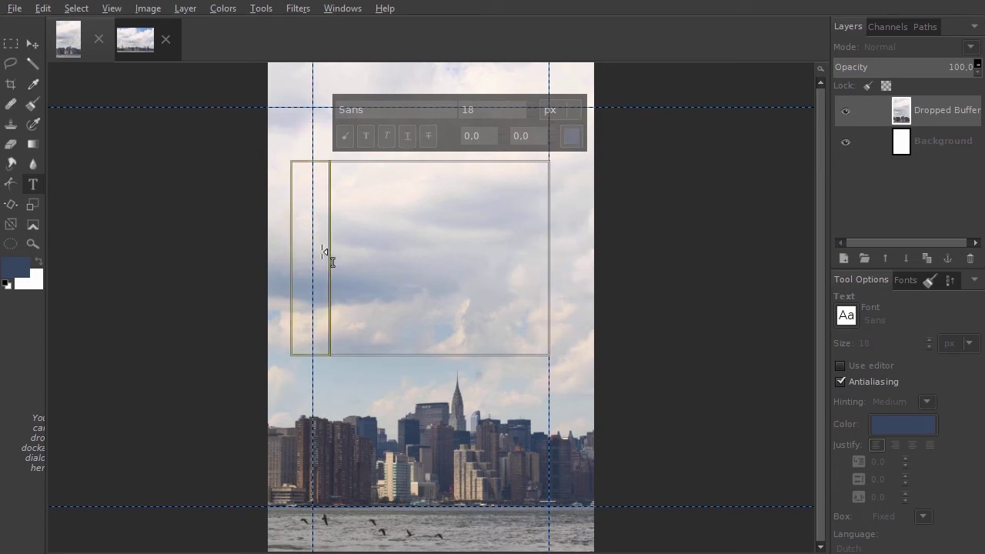
left_click_drag(326, 256, 317, 257)
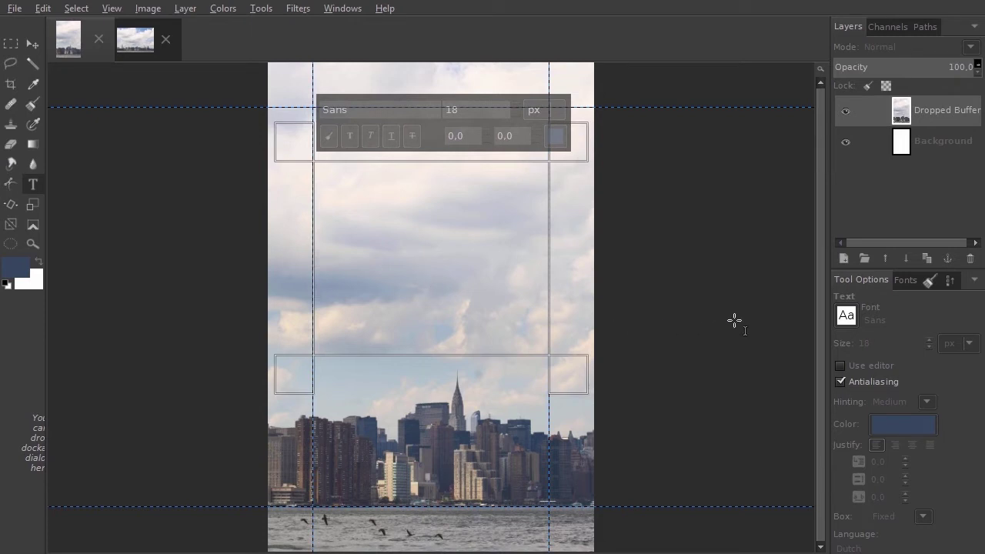
Set the font to League Gothic and type CITY
double_click(868, 320)
type("le")
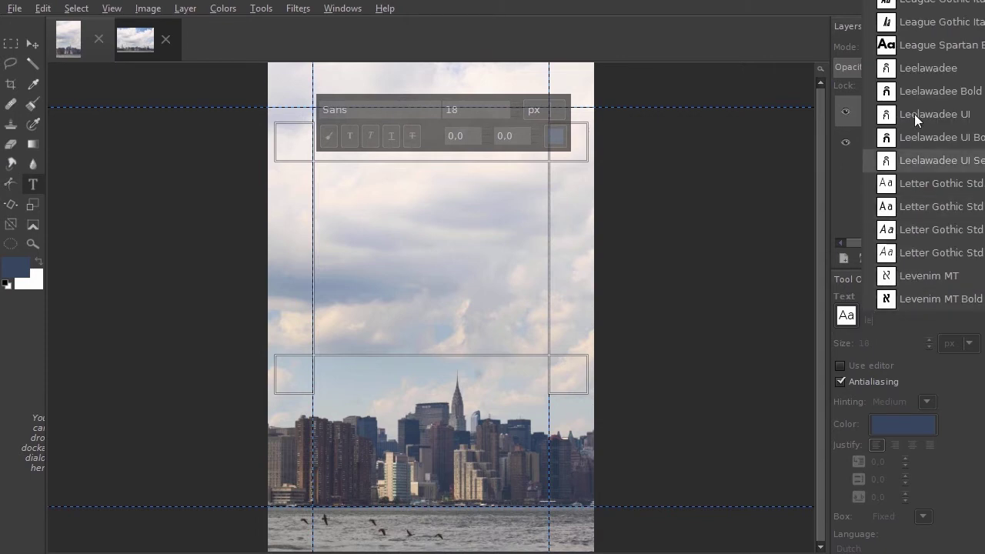
key("Return")
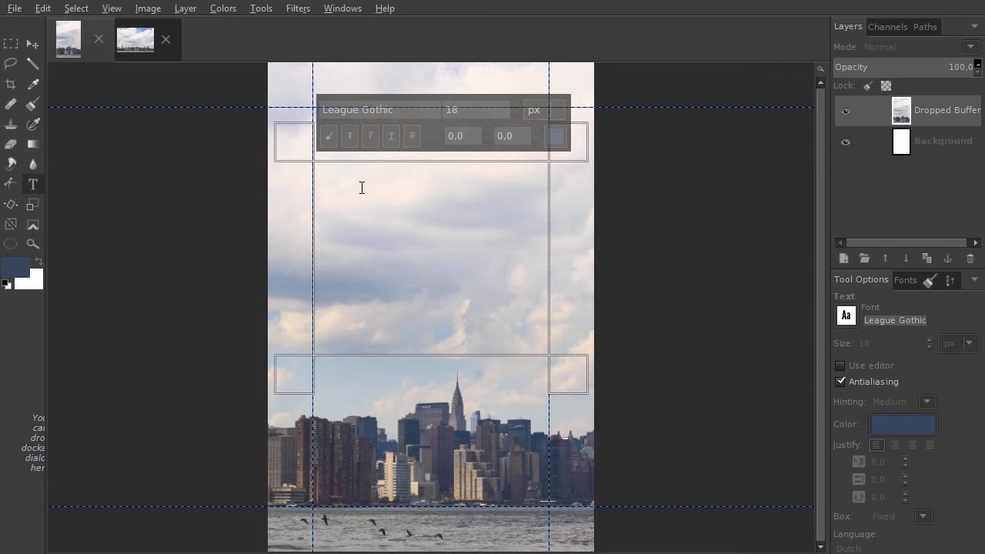
type("Cl")
type("Y")
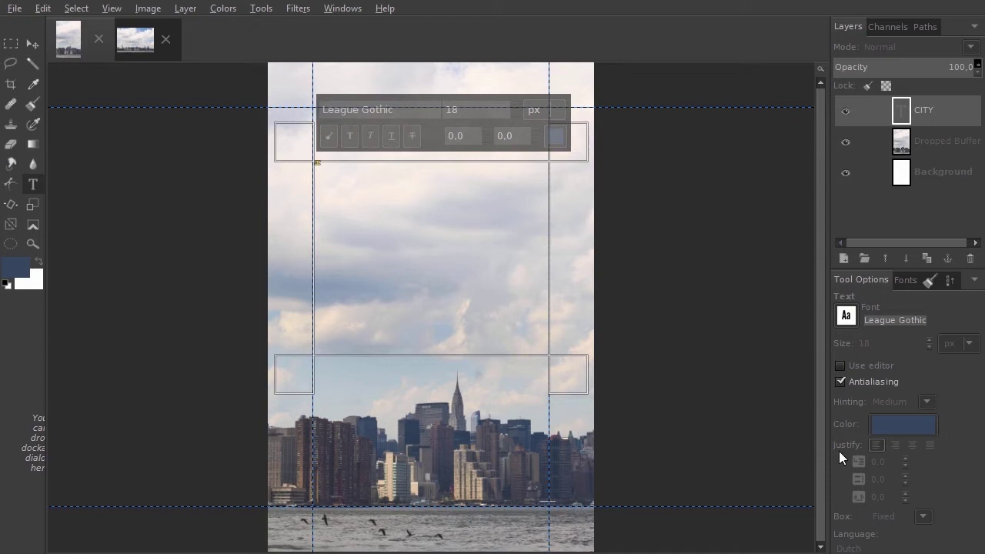
Centre-justify CITY and enlarge its font size to 1062 px
left_click(910, 444)
scroll(888, 350, "up", 5)
scroll(889, 350, "up", 5)
scroll(889, 350, "up", 5)
scroll(888, 350, "up", 5)
scroll(889, 350, "up", 5)
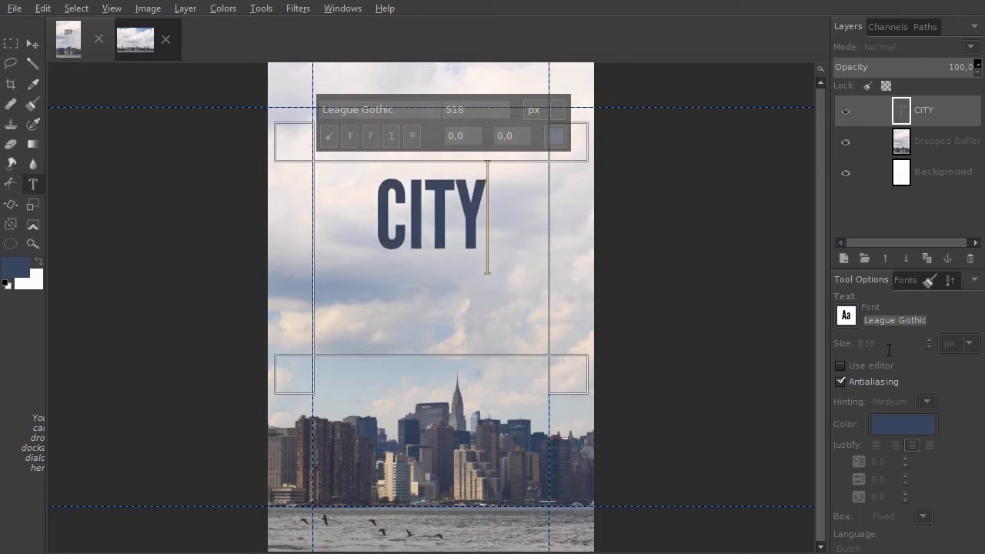
scroll(889, 350, "up", 5)
scroll(889, 350, "up", 5)
scroll(888, 350, "up", 5)
scroll(888, 350, "up", 3)
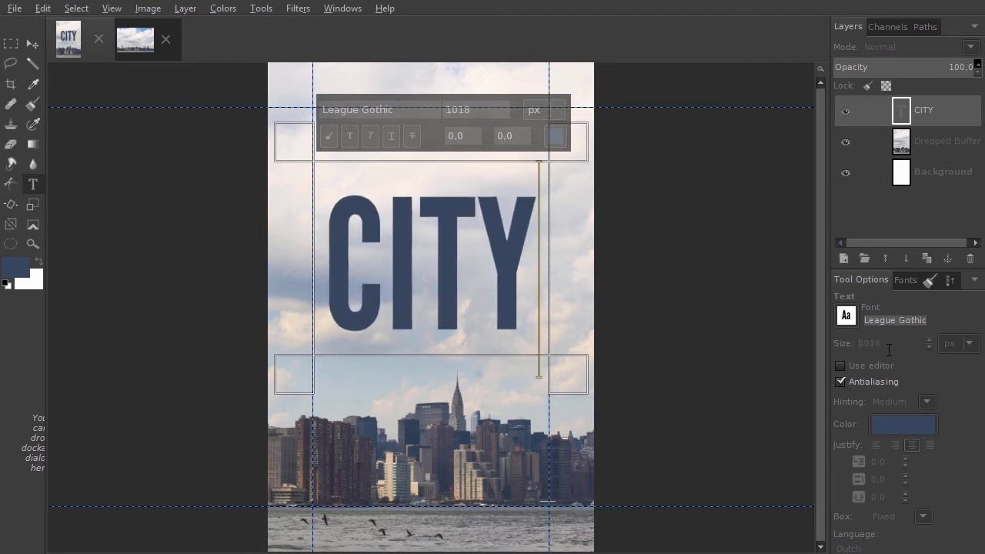
scroll(888, 350, "up", 2)
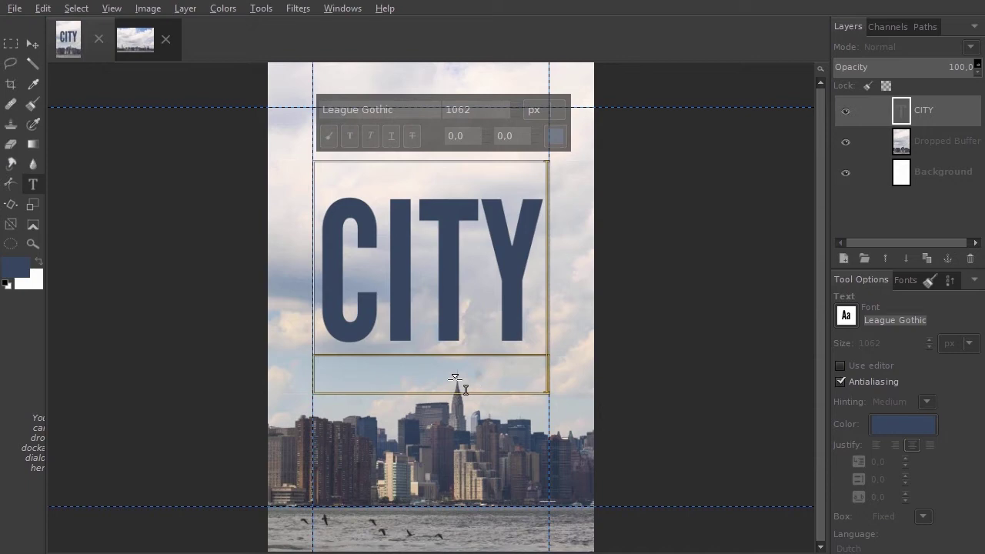
Shorten the CITY text box, move it lower over the sky, and widen it both ways
mouse_move(465, 390)
left_mouse_down()
mouse_move(469, 340)
mouse_move(457, 383)
left_mouse_up()
key("alt")
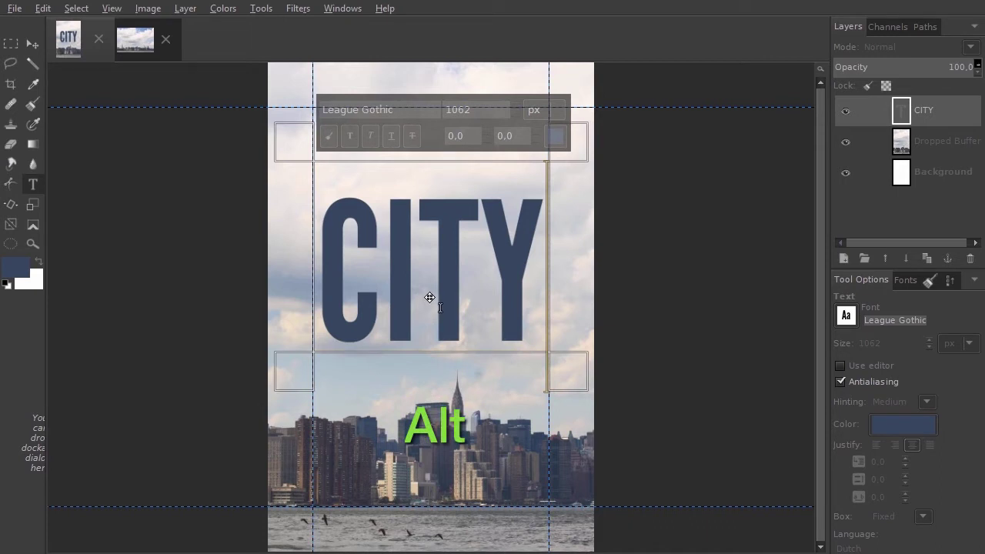
mouse_move(429, 297)
left_mouse_down()
mouse_move(431, 327)
mouse_move(433, 315)
left_mouse_up()
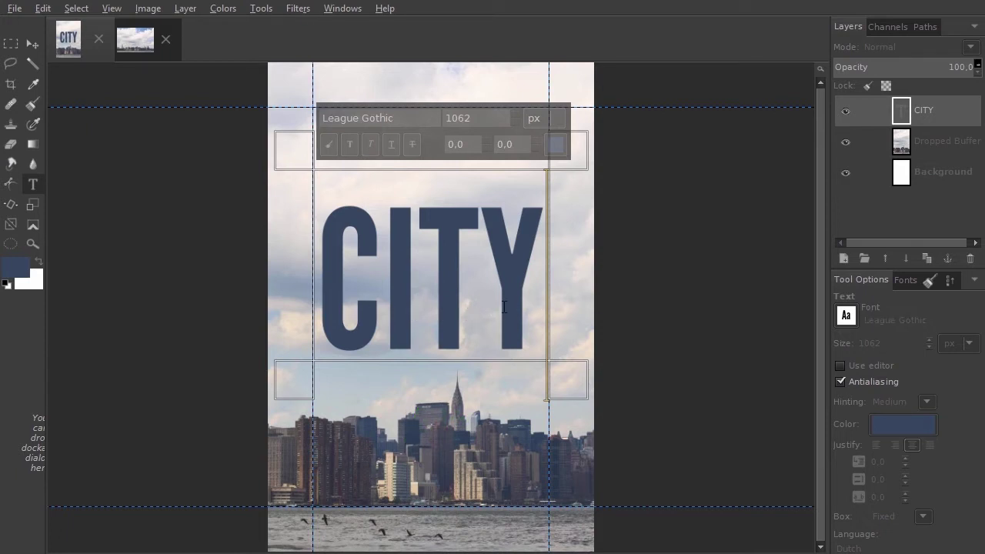
left_click_drag(556, 275, 608, 272)
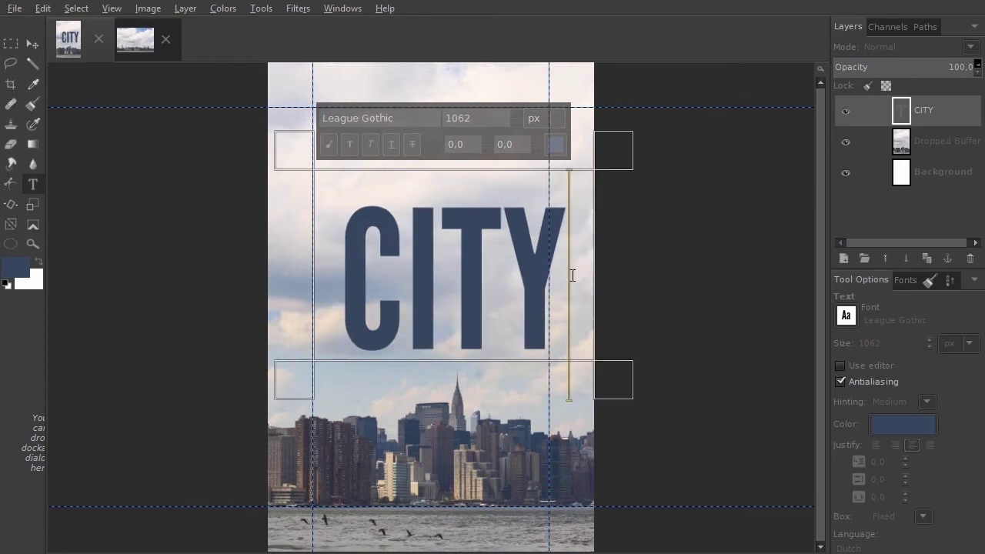
left_click_drag(300, 268, 246, 269)
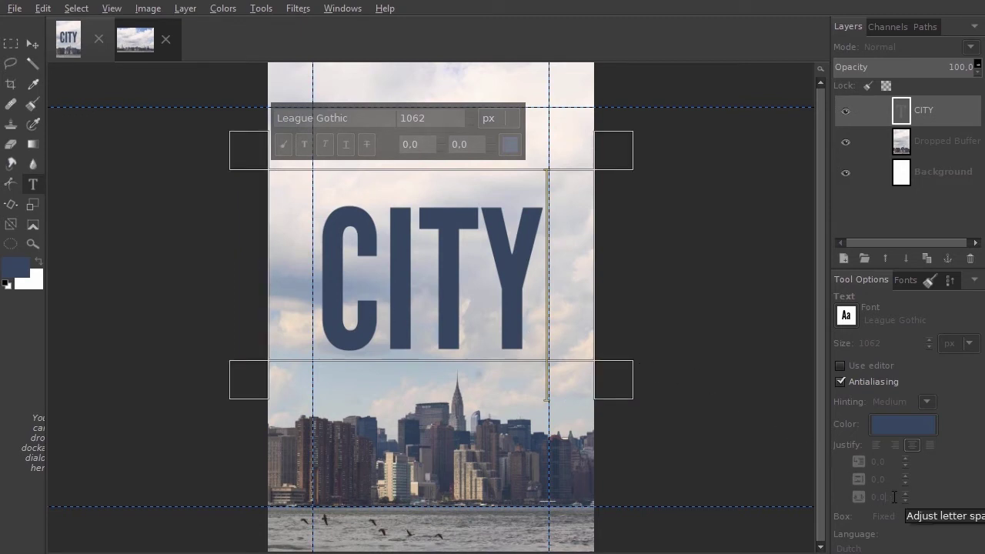
Increase the letter spacing of CITY
scroll(894, 496, "up", 3)
scroll(894, 496, "up", 5)
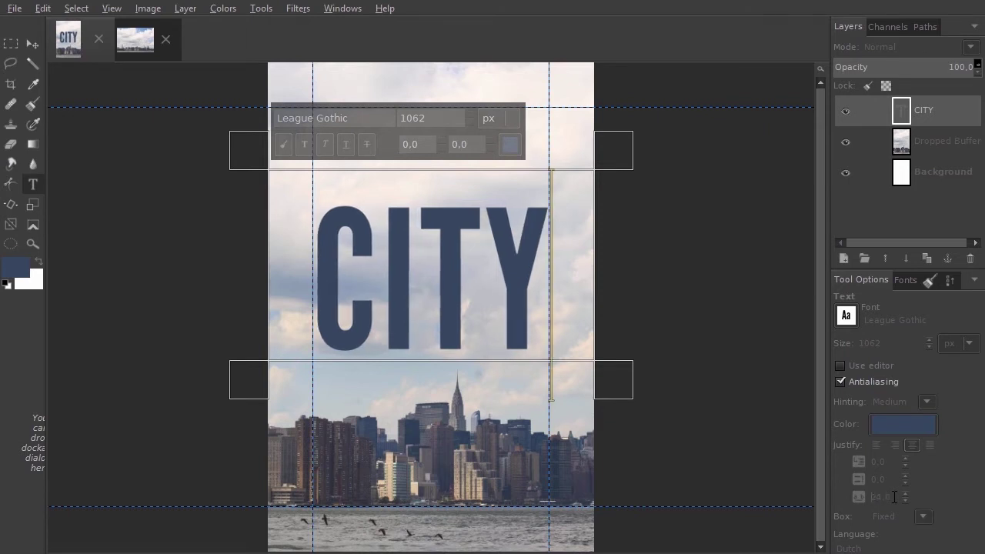
scroll(894, 496, "up", 5)
scroll(894, 497, "down", 1)
scroll(894, 496, "down", 1)
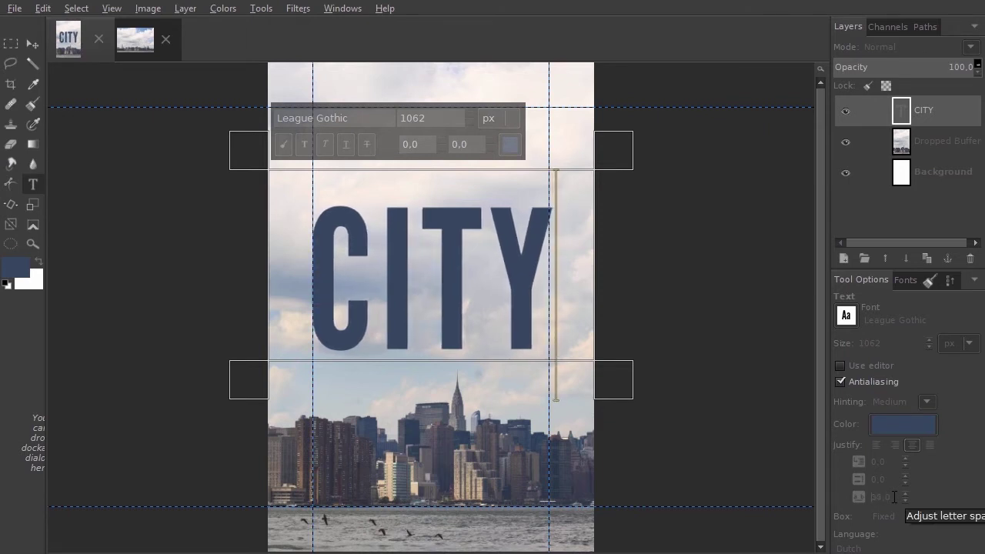
scroll(894, 496, "down", 1)
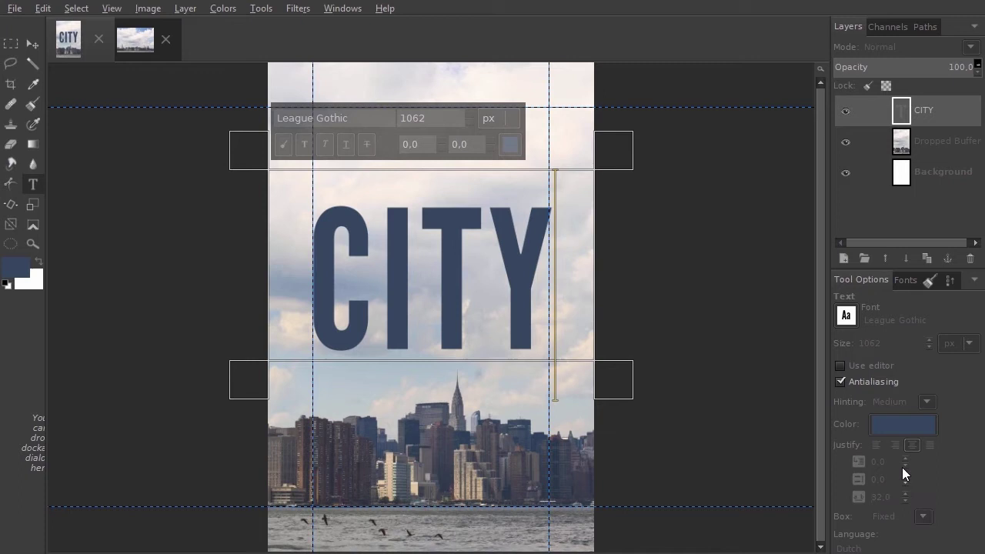
Duplicate the CITY layer, shrink the copy to 193 px, and move it near the top
left_click(926, 259)
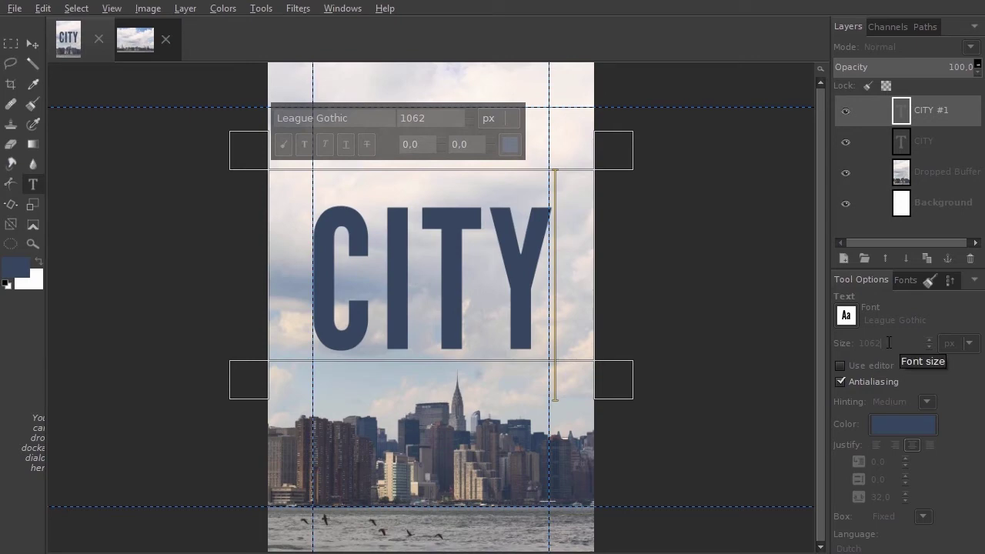
scroll(889, 342, "down", 5)
scroll(889, 342, "down", 5)
scroll(888, 342, "down", 5)
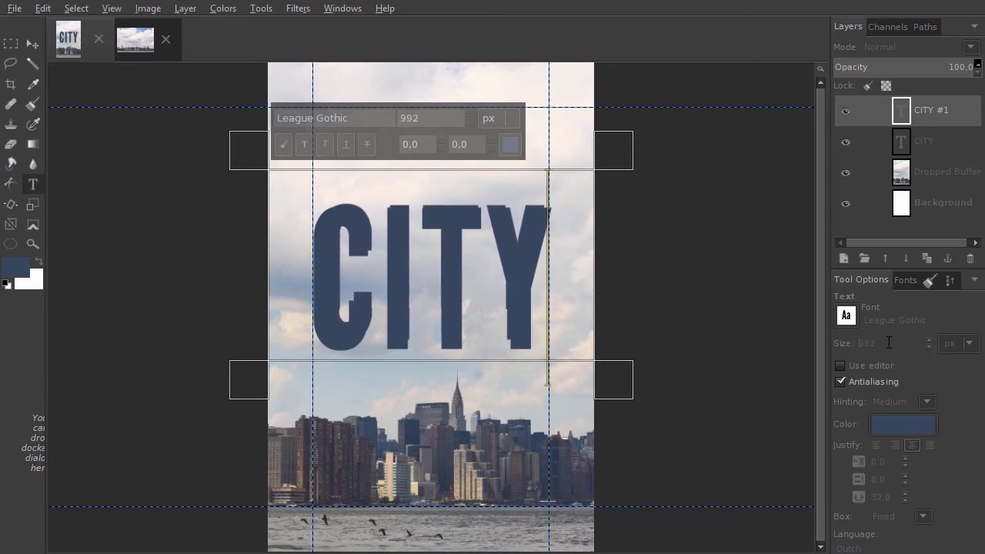
scroll(888, 342, "down", 5)
scroll(889, 342, "down", 5)
scroll(889, 343, "down", 5)
scroll(889, 343, "down", 5)
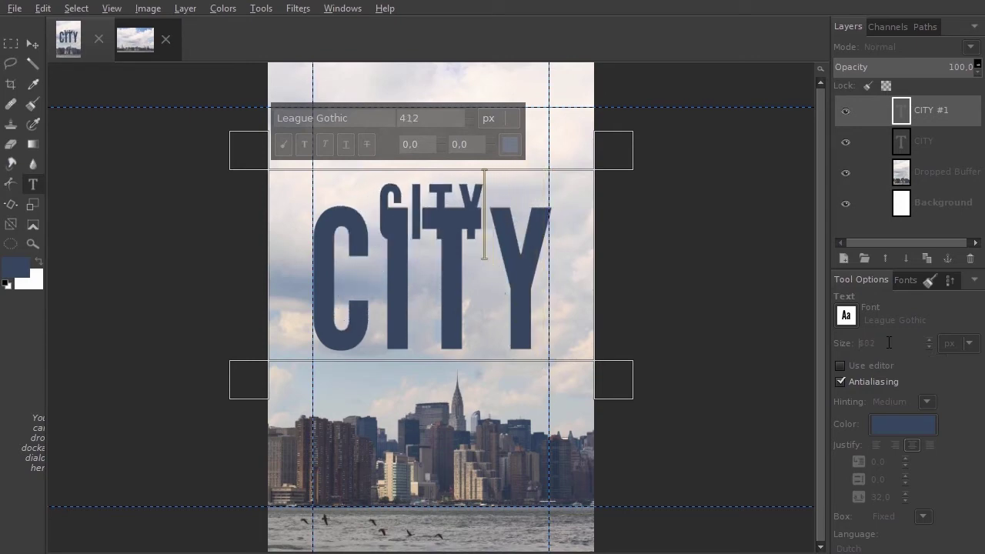
scroll(889, 342, "down", 5)
scroll(889, 342, "down", 5)
scroll(889, 343, "down", 5)
scroll(888, 342, "down", 5)
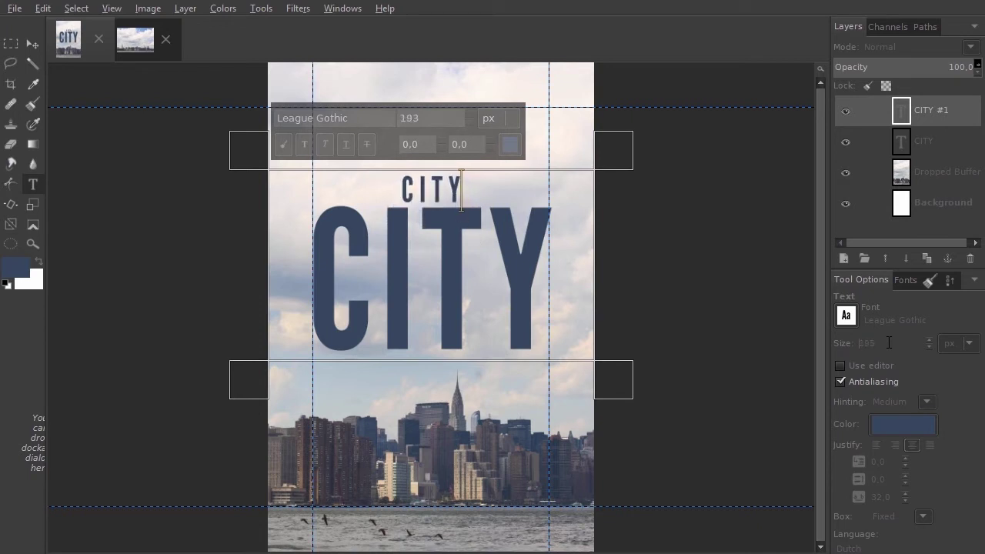
key("alt")
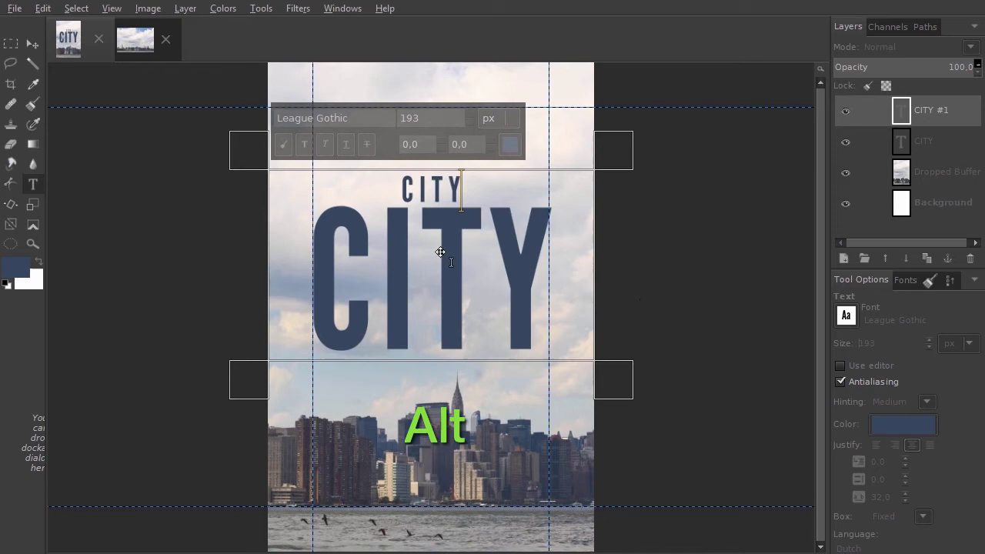
mouse_move(441, 246)
left_mouse_down()
mouse_move(433, 131)
mouse_move(394, 118)
left_mouse_up()
Retype the copy as 'A SUMMER' in Montserrat Bold and shorten its text box
type("A SU")
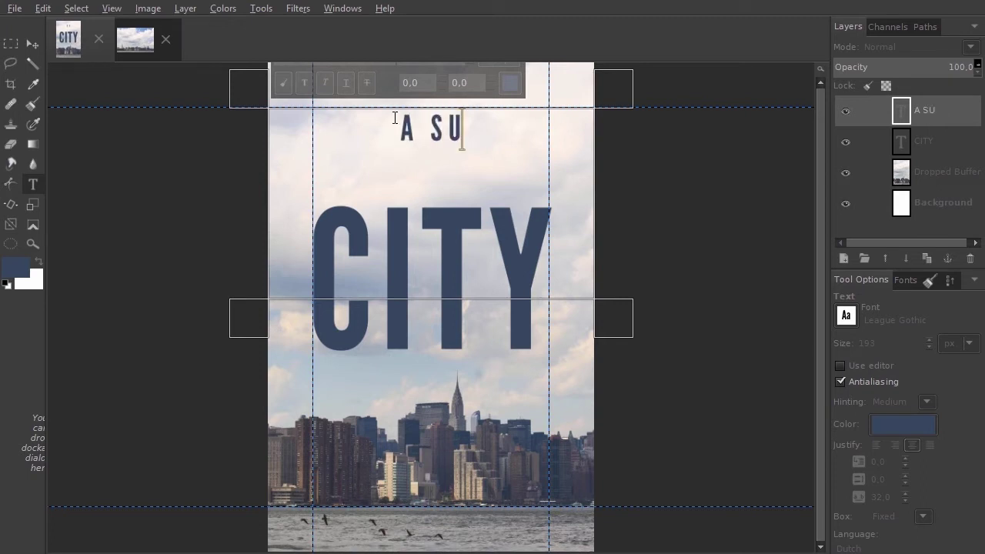
type("MMER")
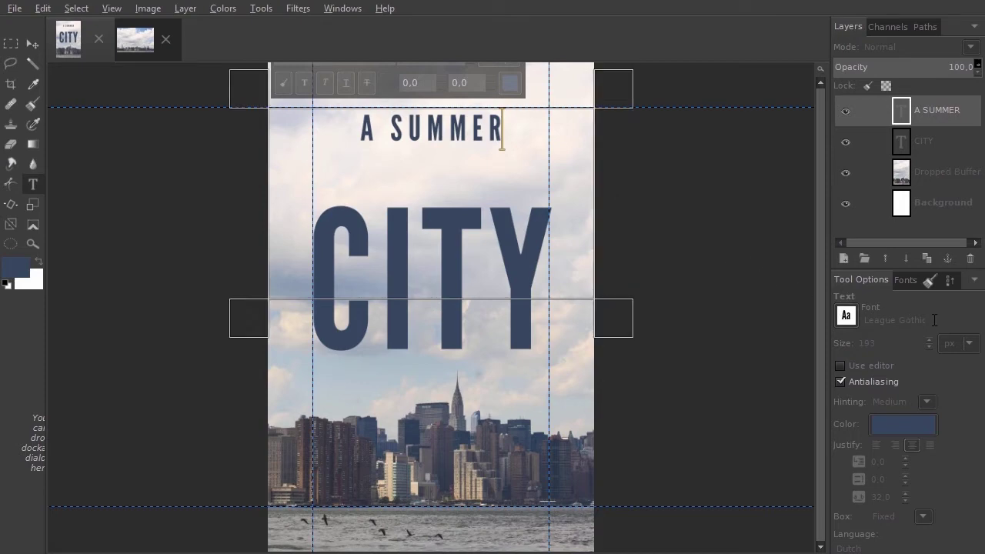
left_click(911, 320)
type("M")
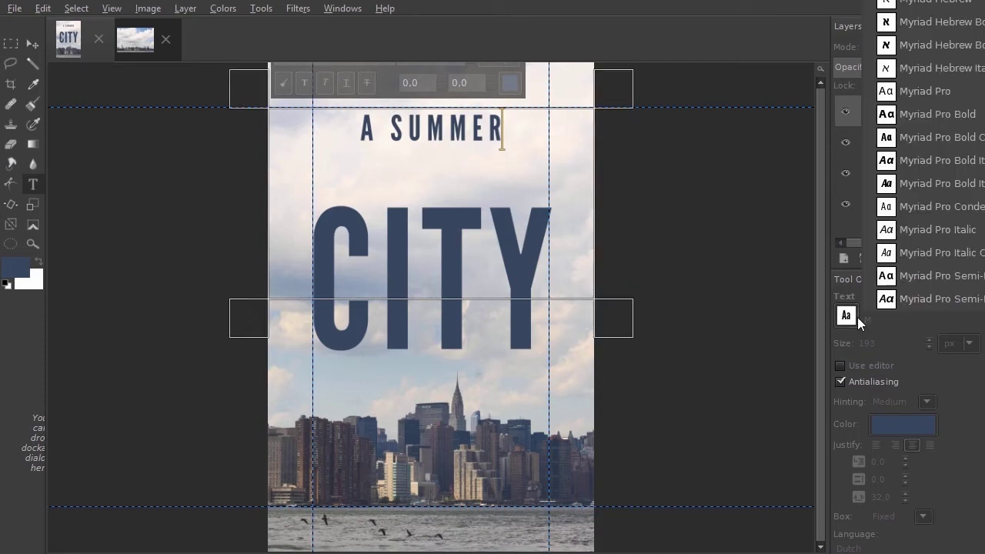
type("o")
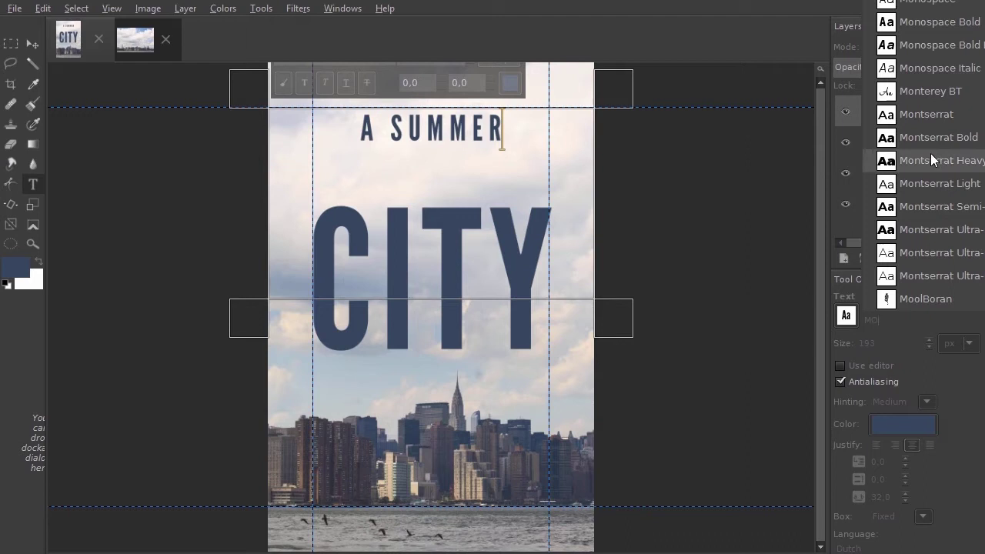
left_click(933, 137)
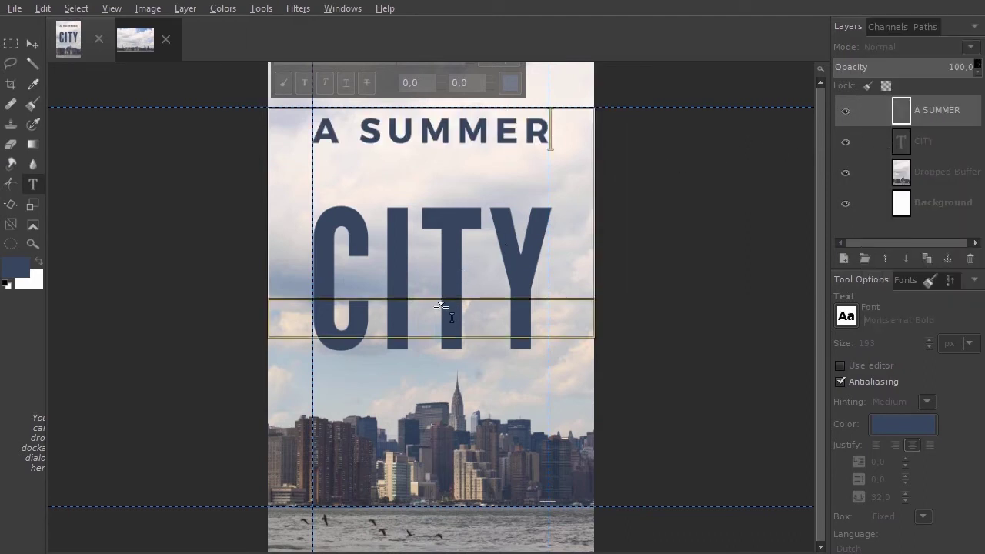
left_click_drag(449, 321, 492, 174)
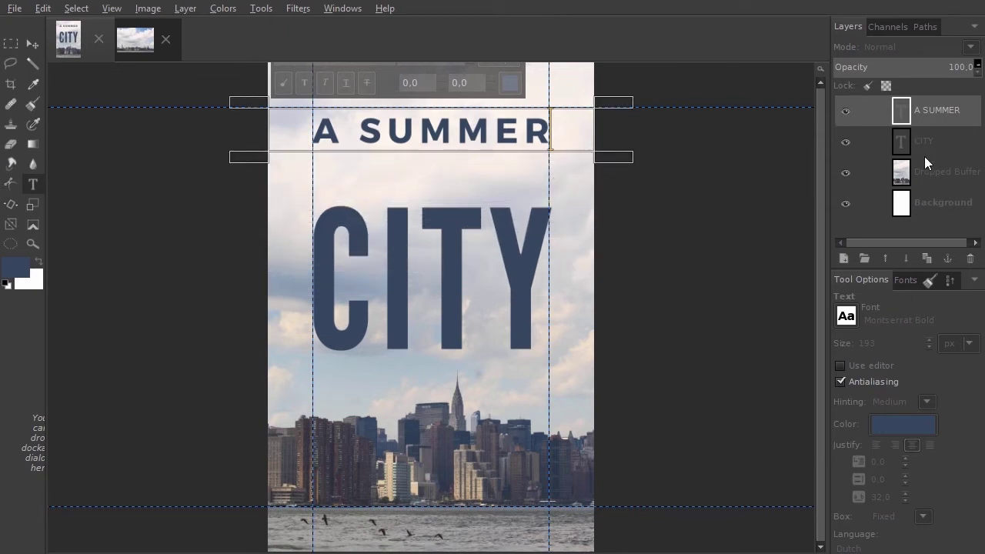
Duplicate A SUMMER, move the copy below it, and retype it as 'IN THE' at size 99
left_click(926, 259)
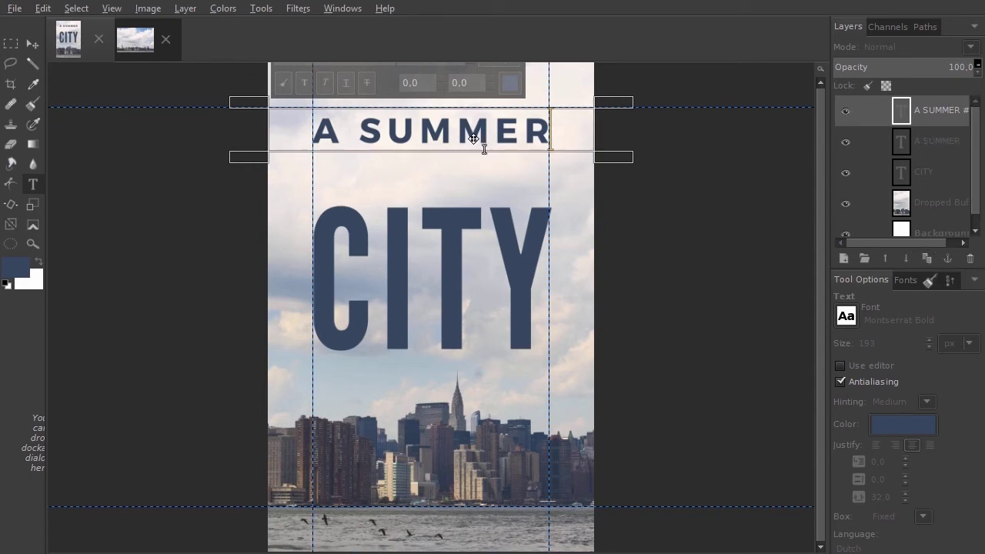
left_click_drag(446, 131, 446, 179)
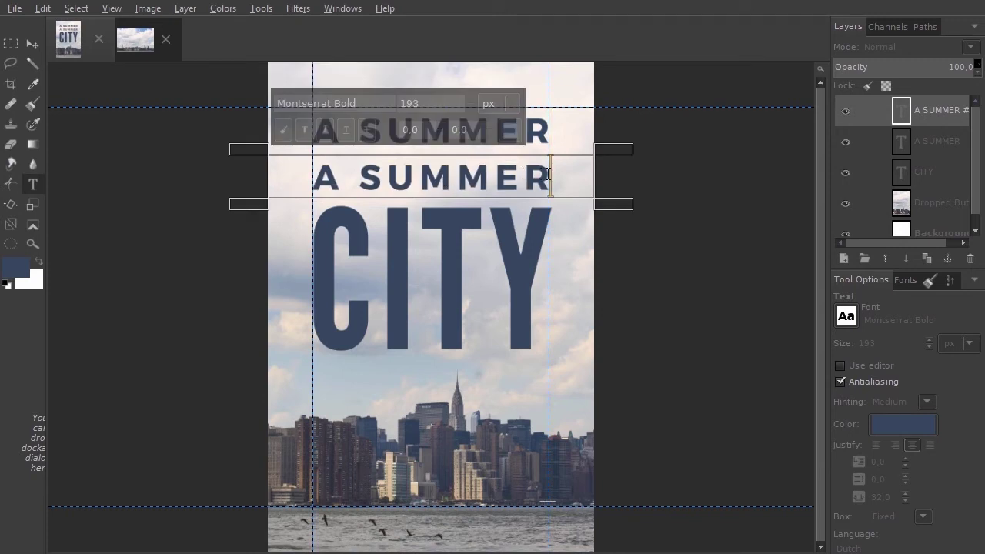
left_click_drag(548, 174, 309, 182)
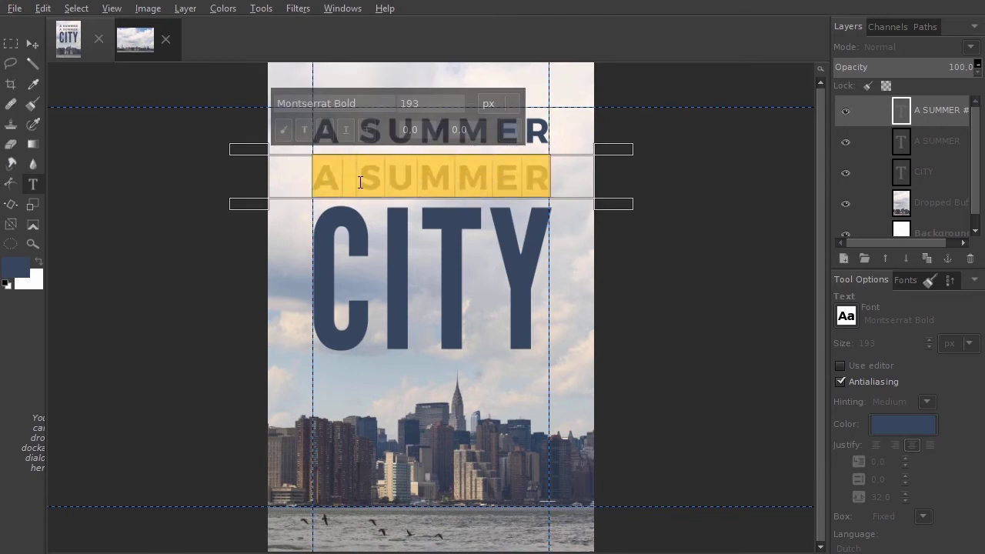
type("IN TH")
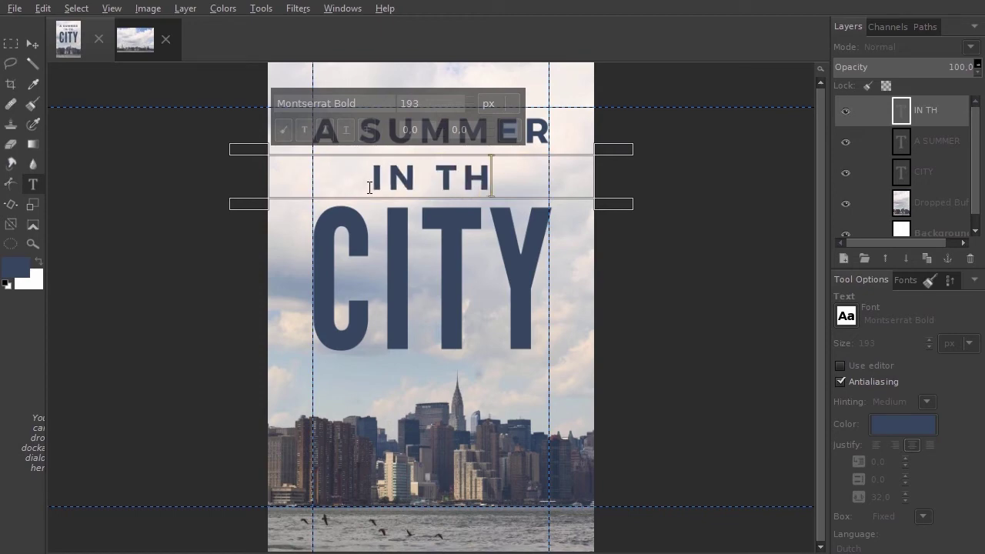
type("E")
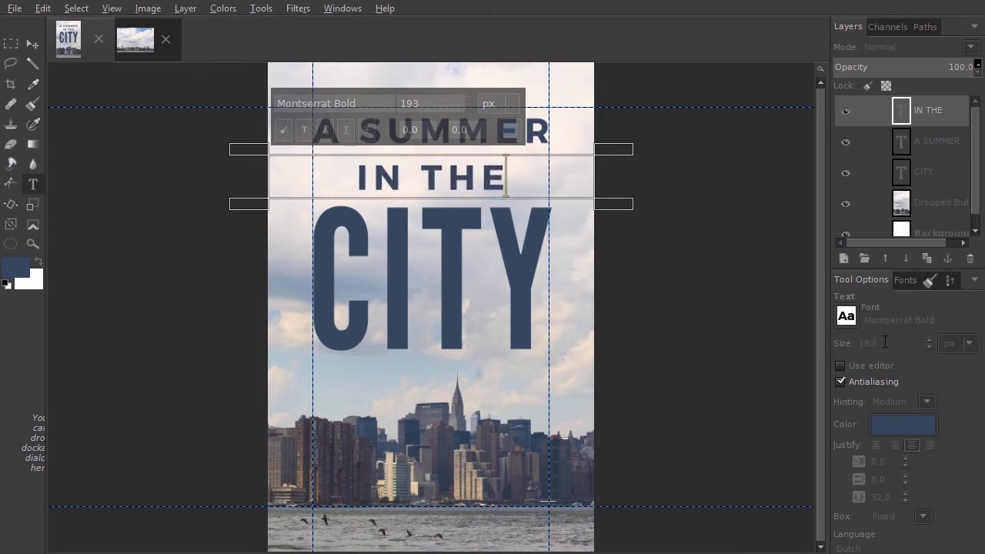
type("149")
key("Return")
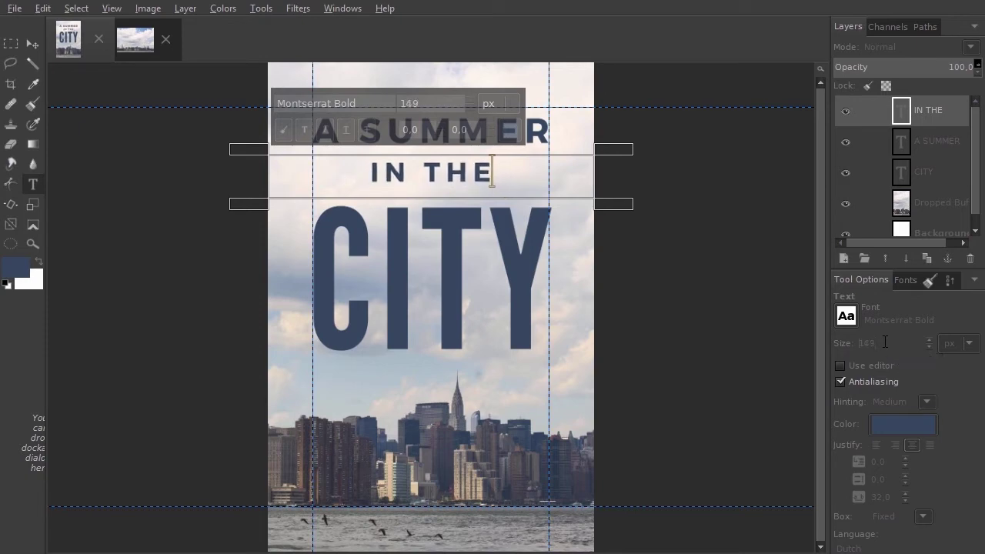
scroll(885, 342, "down", 5)
scroll(885, 341, "down", 11)
scroll(884, 341, "down", 5)
scroll(885, 341, "down", 15)
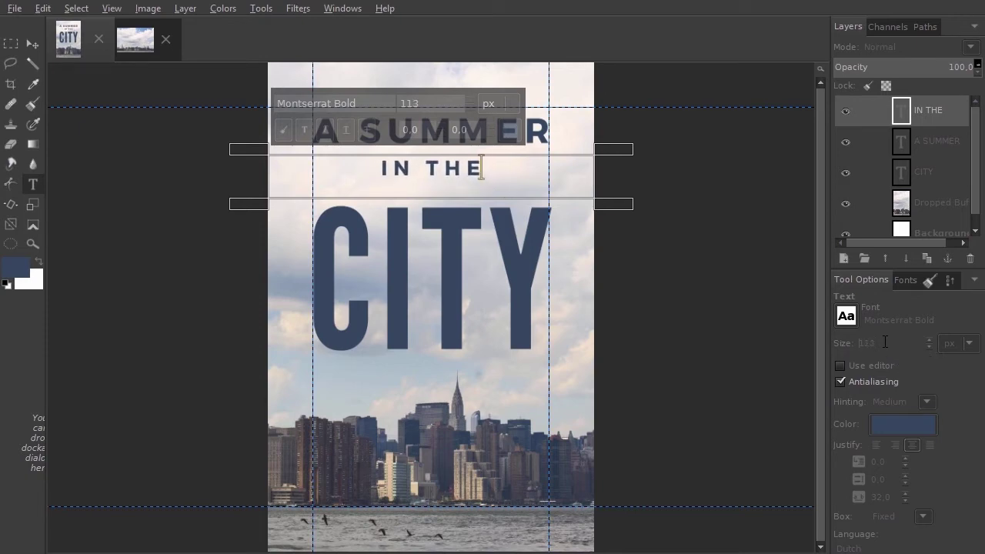
scroll(885, 341, "down", 10)
scroll(885, 342, "down", 4)
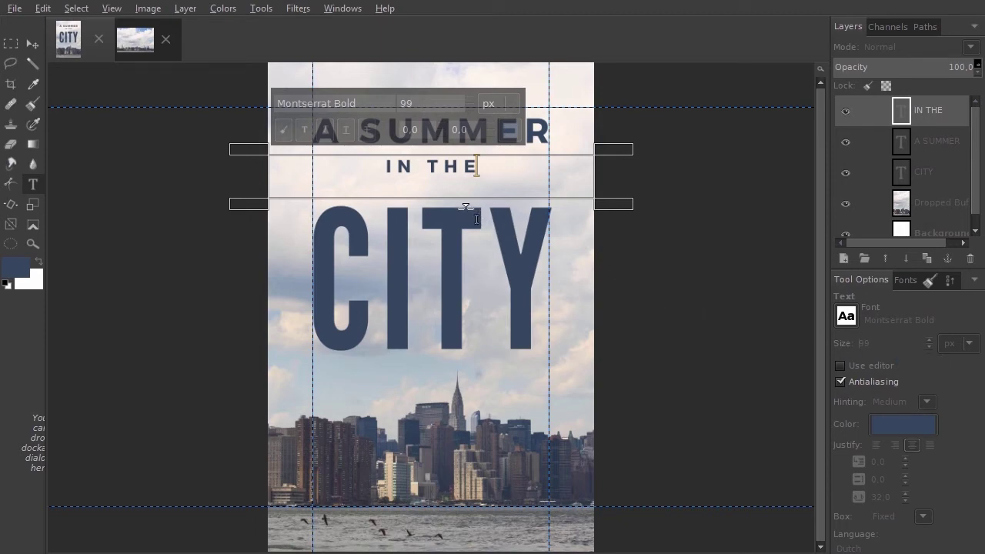
Trim the IN THE text box and nudge CITY up closer beneath it
mouse_move(458, 202)
left_mouse_down()
mouse_move(462, 185)
mouse_move(474, 194)
left_mouse_up()
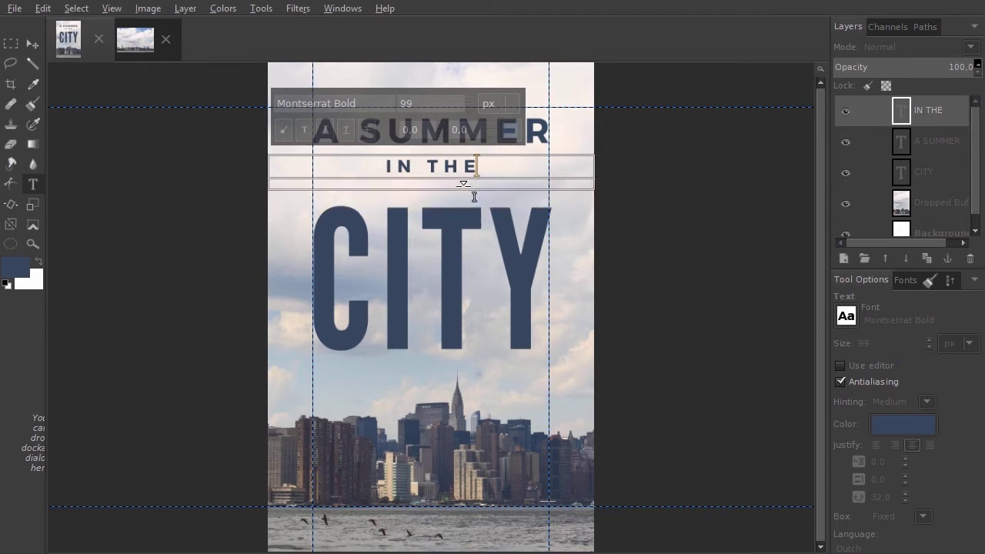
key("ctrl+shift+t")
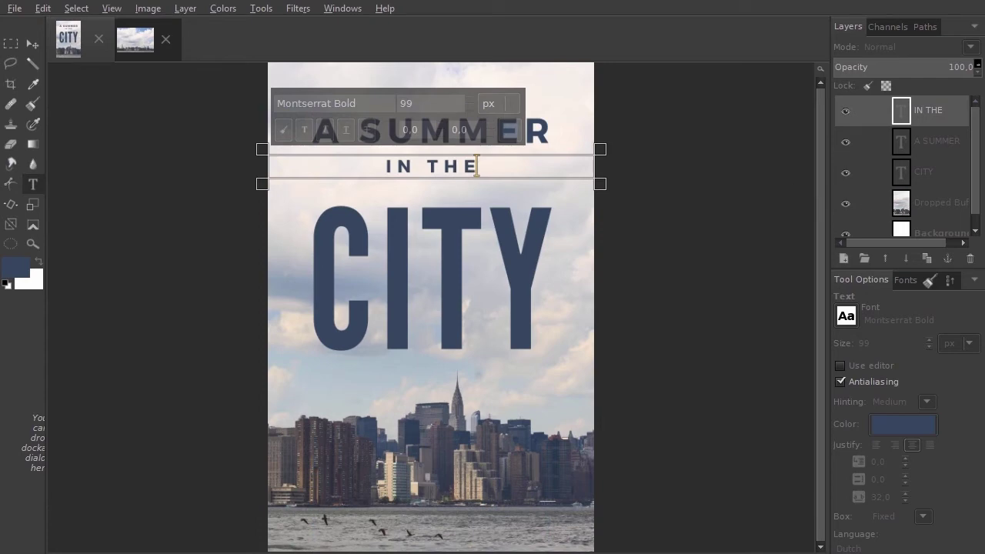
left_click(910, 177)
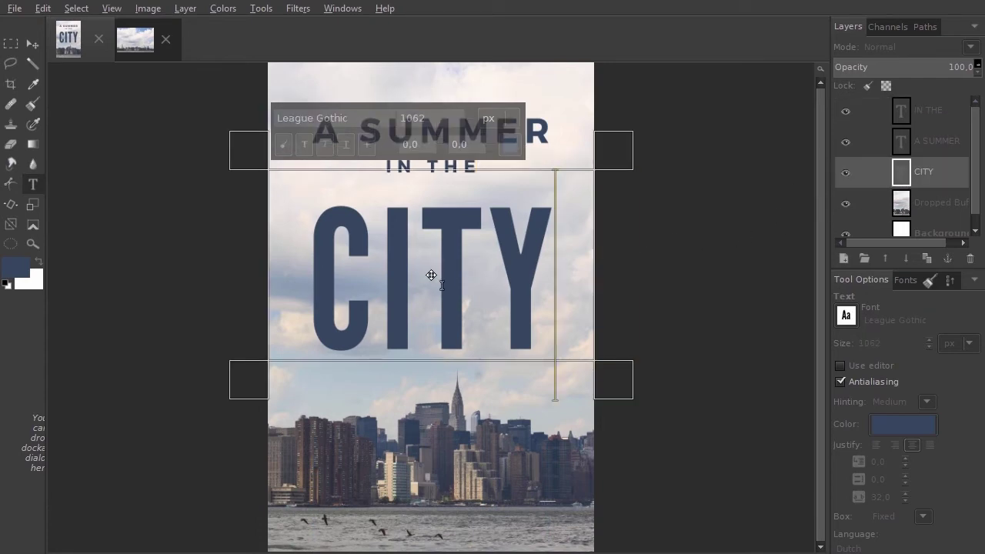
left_click_drag(431, 275, 436, 254)
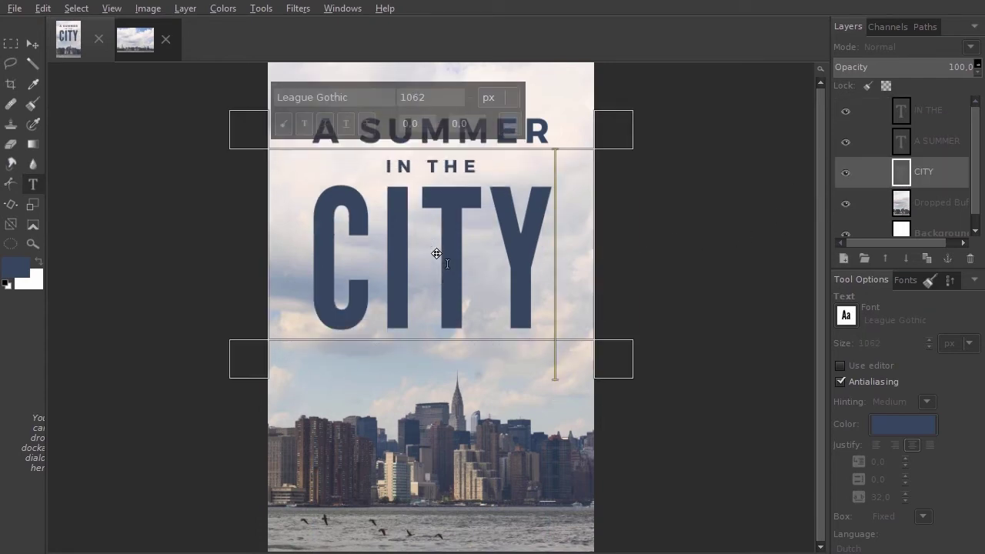
left_click_drag(436, 253, 438, 258)
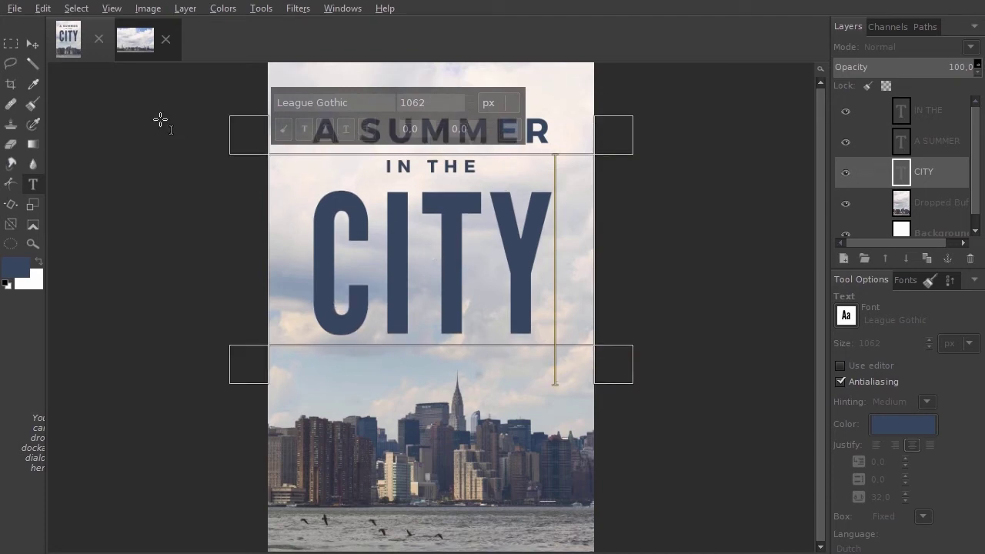
left_click(31, 44)
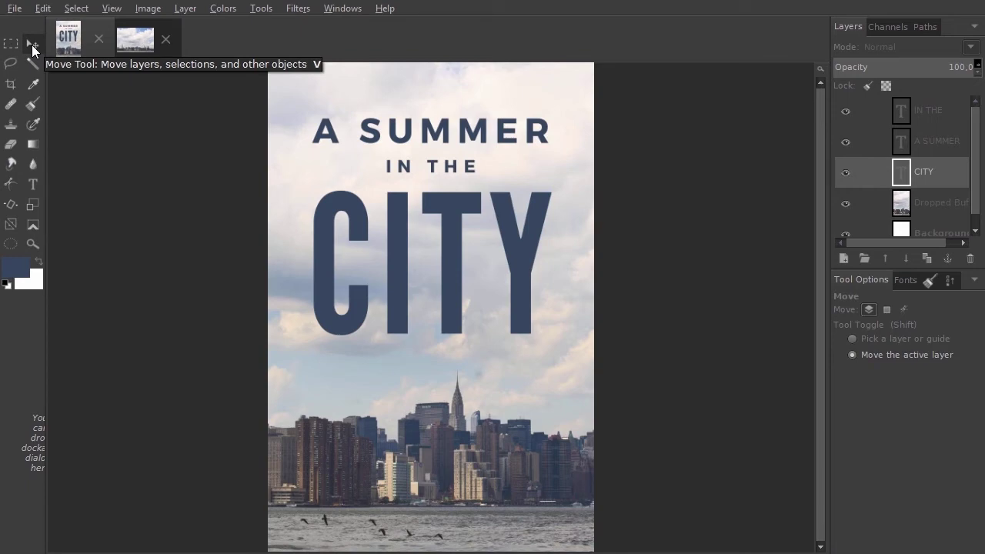
Turn guides back on and add a new transparent layer above CITY
left_click(111, 8)
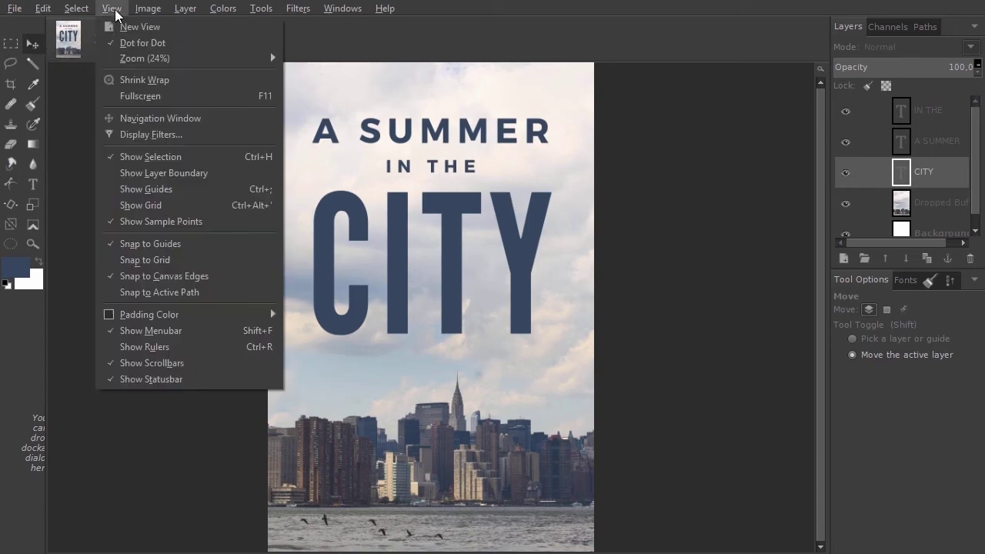
left_click(187, 190)
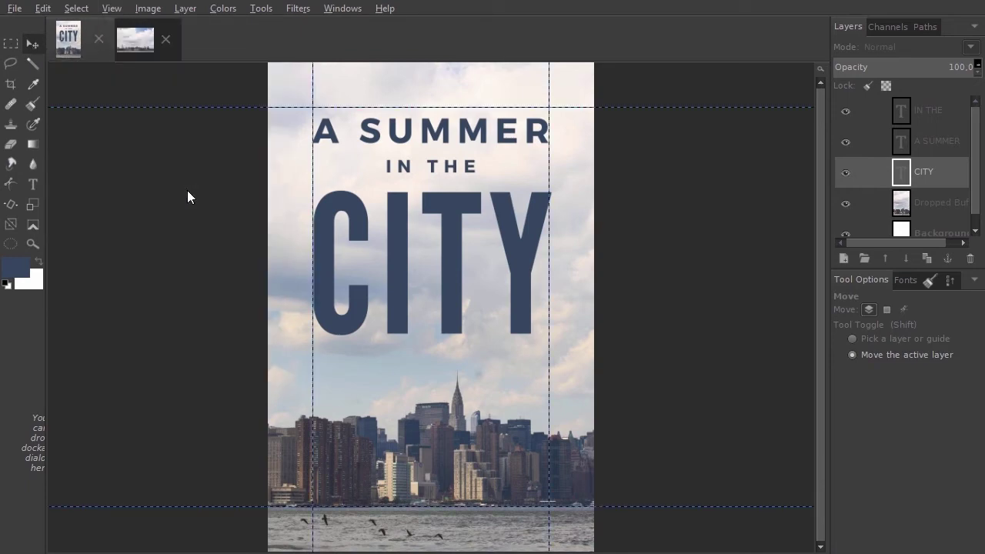
left_click(844, 261, "shift")
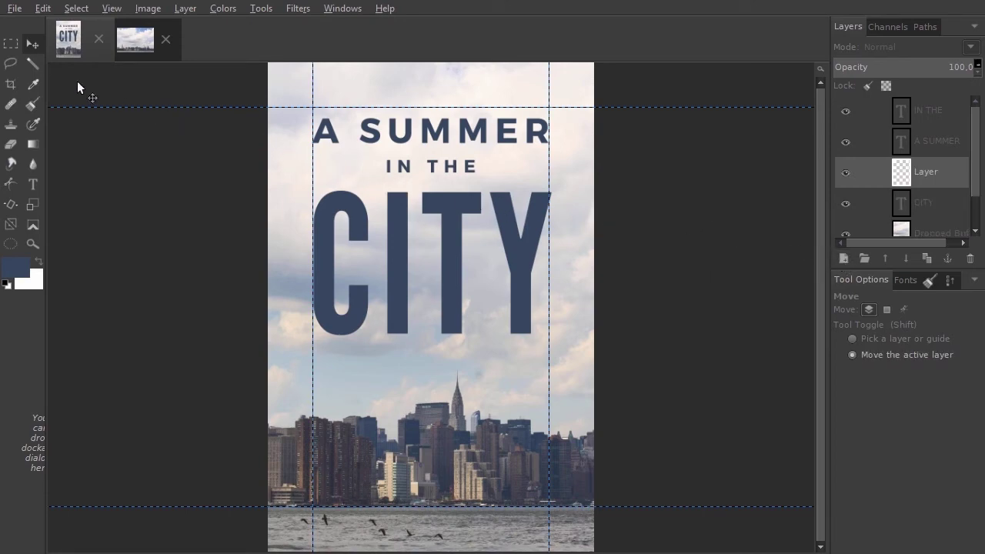
Select a full-width strip 5 px high just above IN THE
left_click(10, 45)
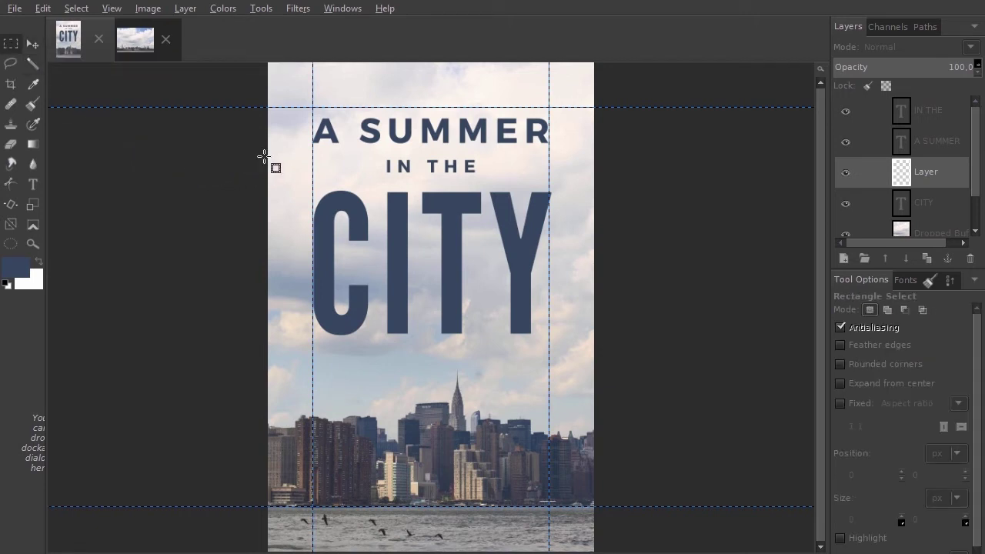
left_click_drag(266, 157, 591, 176)
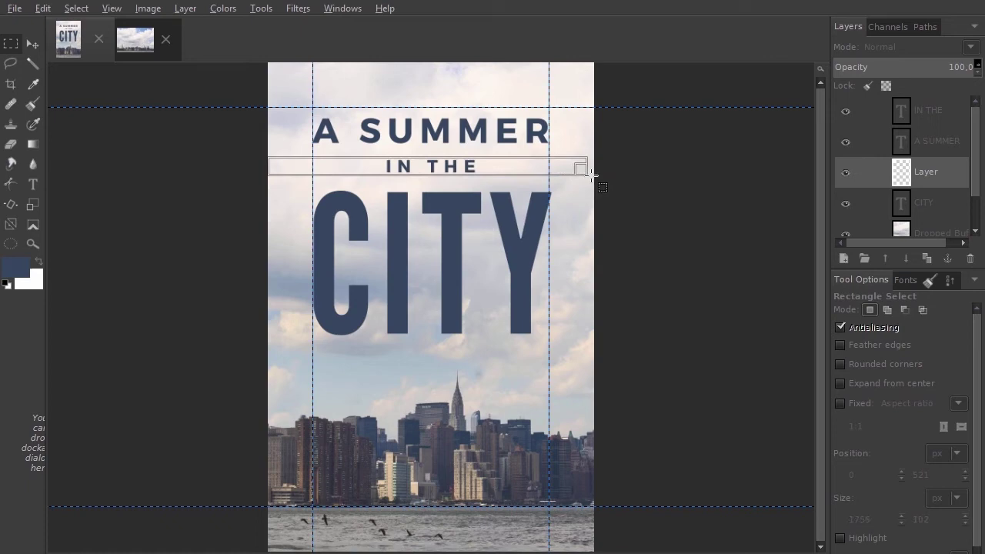
left_click_drag(591, 176, 597, 173)
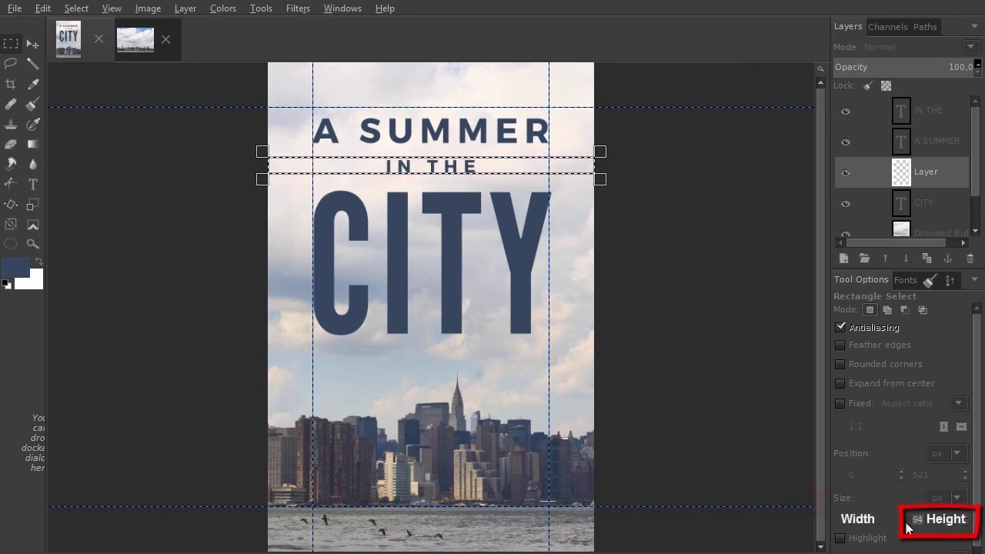
type("5")
key("Return")
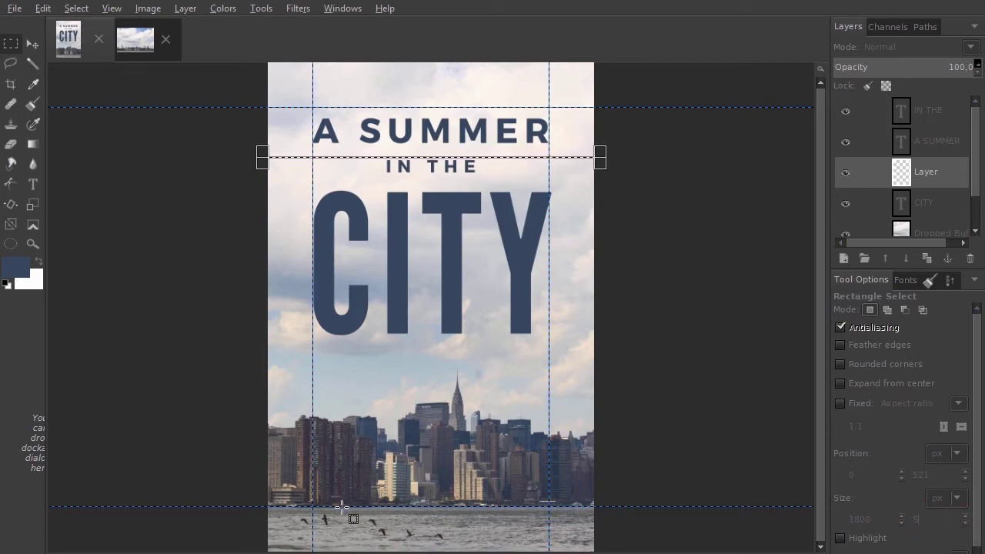
Zoom in and sample an orange from the boat with the Color Picker, averaging off
scroll(352, 524, "up", 1)
scroll(343, 518, "up", 2)
scroll(220, 519, "up", 1)
scroll(166, 512, "up", 1)
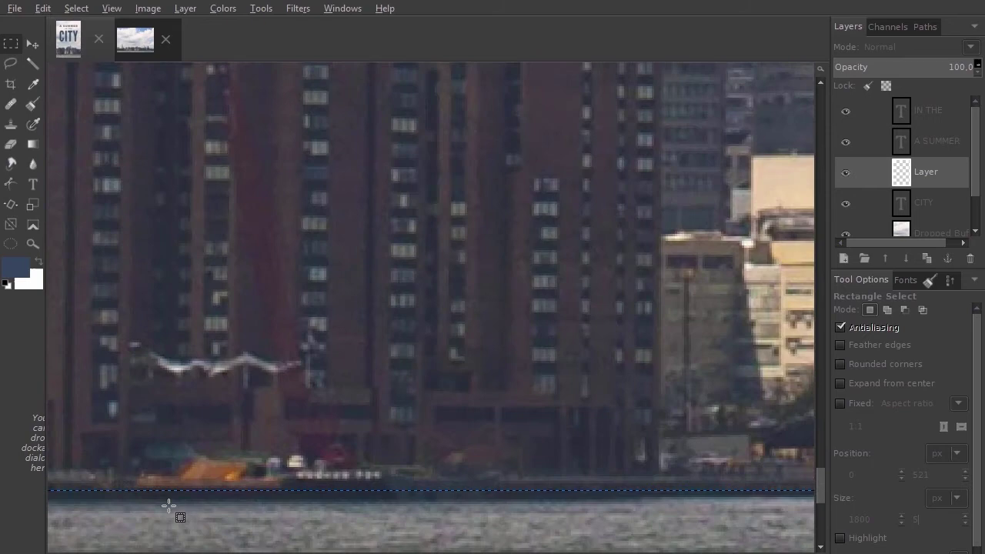
scroll(173, 508, "up", 1)
scroll(203, 497, "up", 1)
scroll(189, 484, "up", 1)
scroll(176, 476, "up", 1)
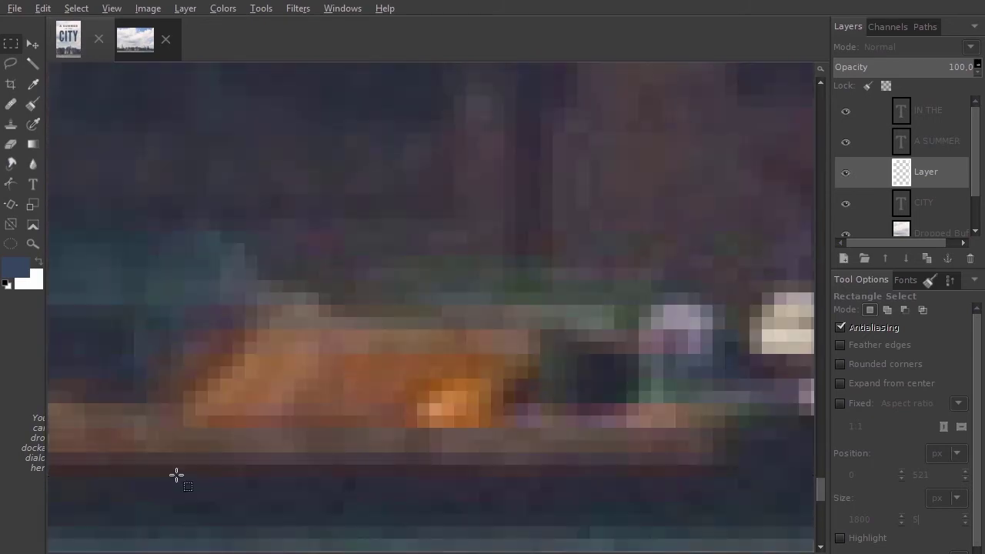
scroll(448, 442, "up", 1)
scroll(415, 439, "up", 1)
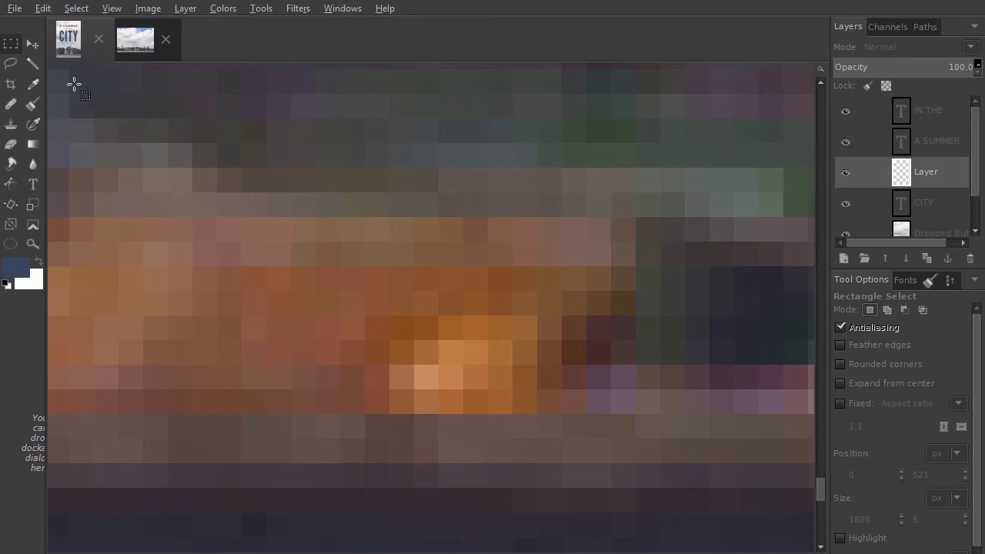
left_click(33, 87)
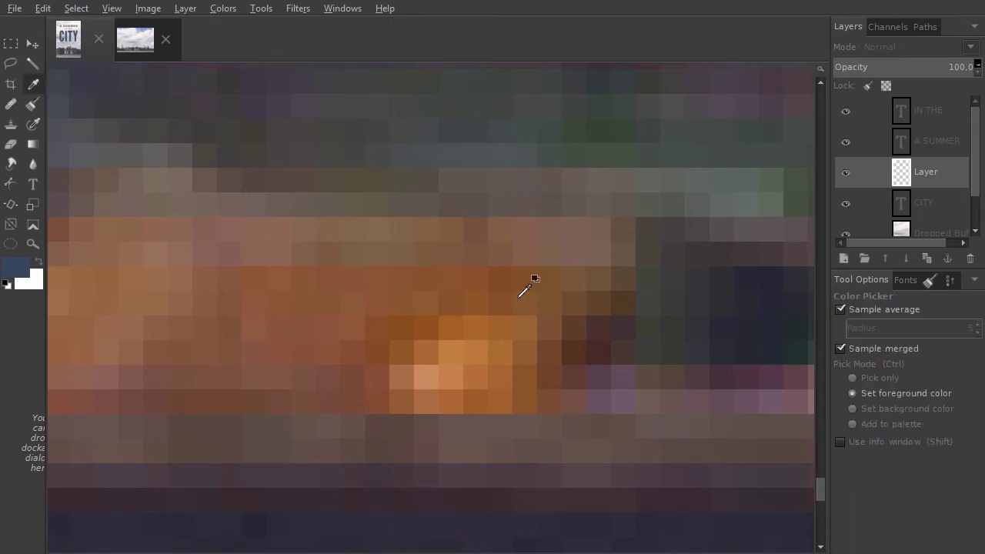
left_click(840, 308)
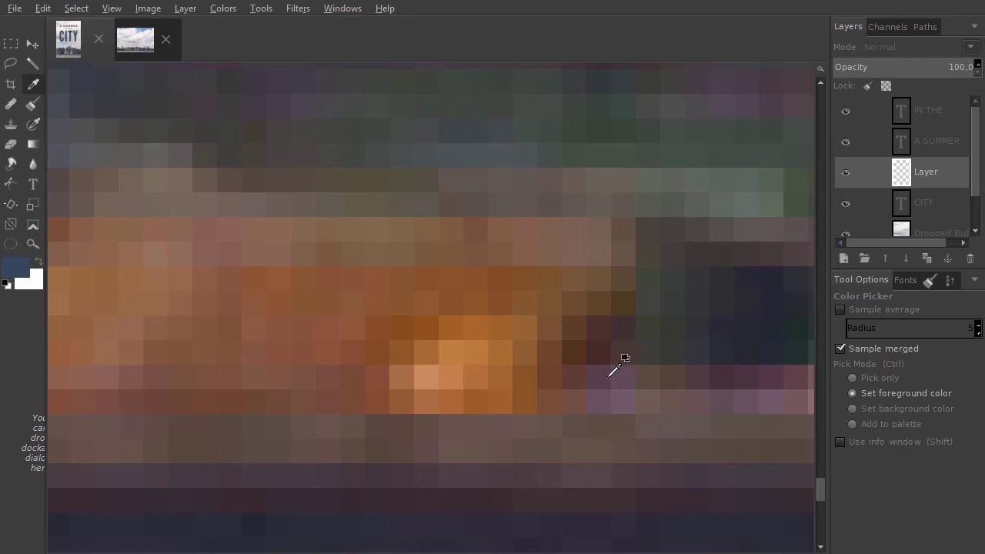
left_click(528, 398)
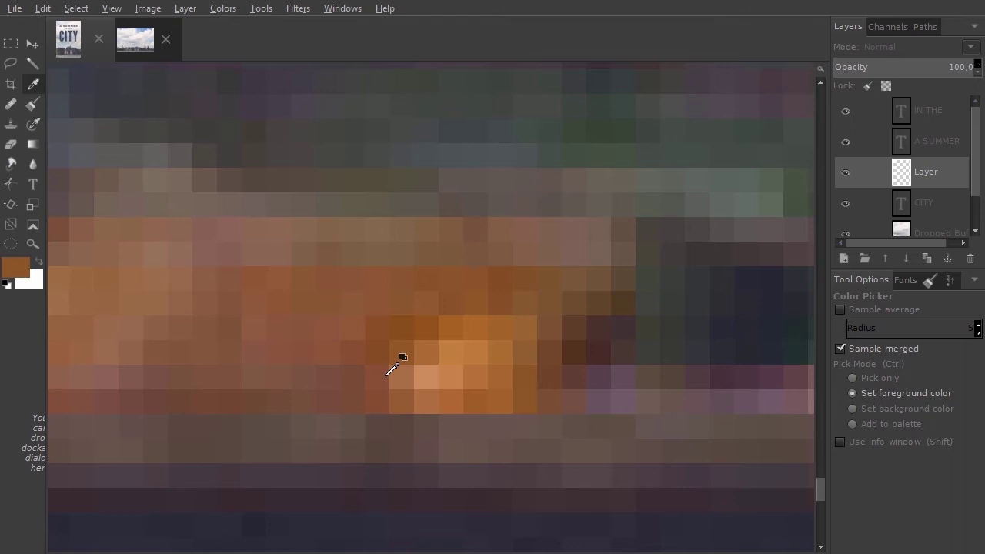
Raise the foreground red to 193 for burnt orange c15528, then fit the cover in view
left_click(19, 275)
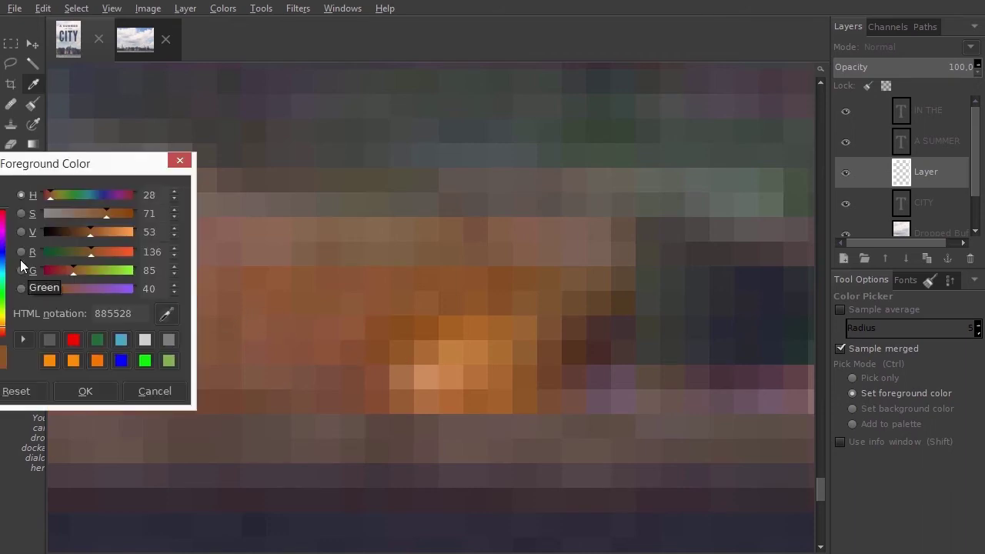
left_click_drag(81, 163, 257, 170)
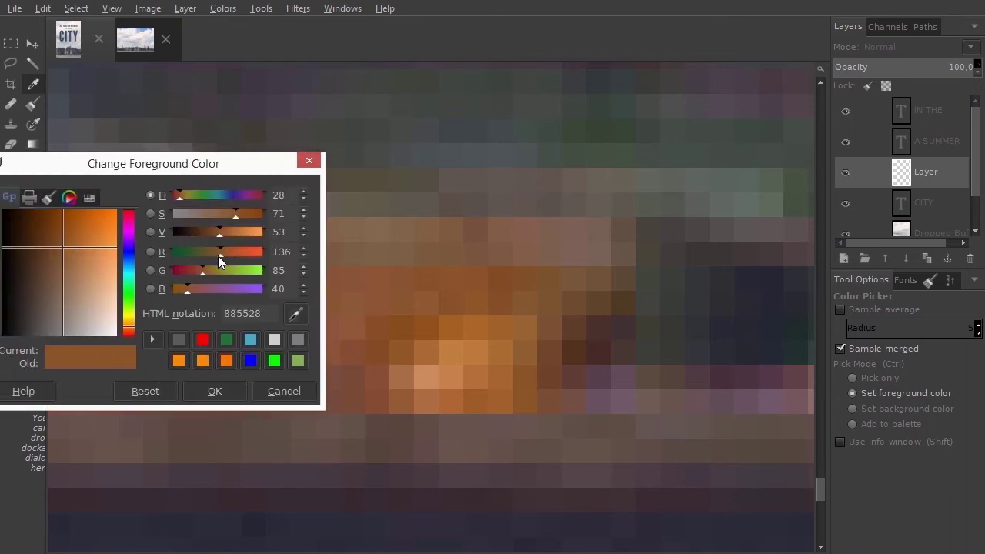
left_click_drag(219, 256, 239, 256)
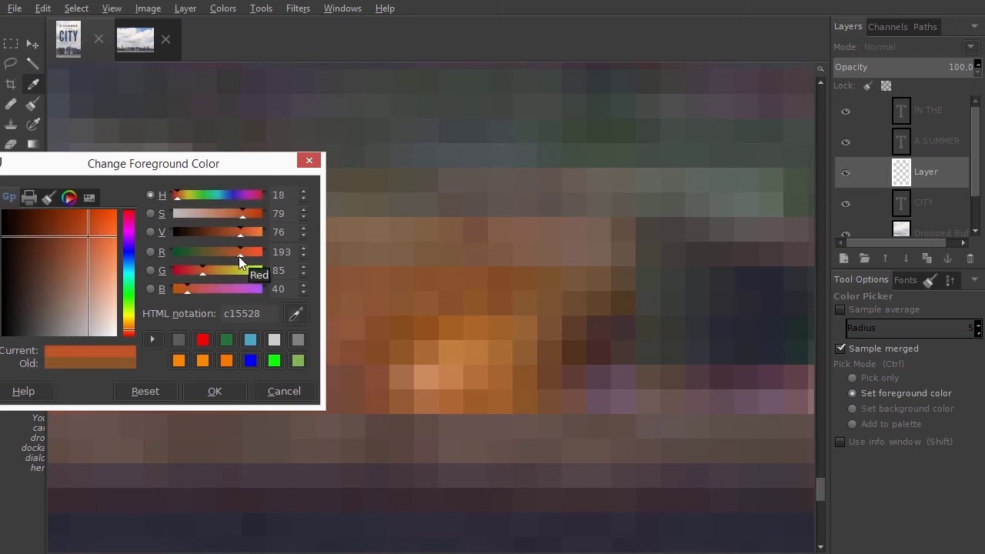
left_click(216, 391)
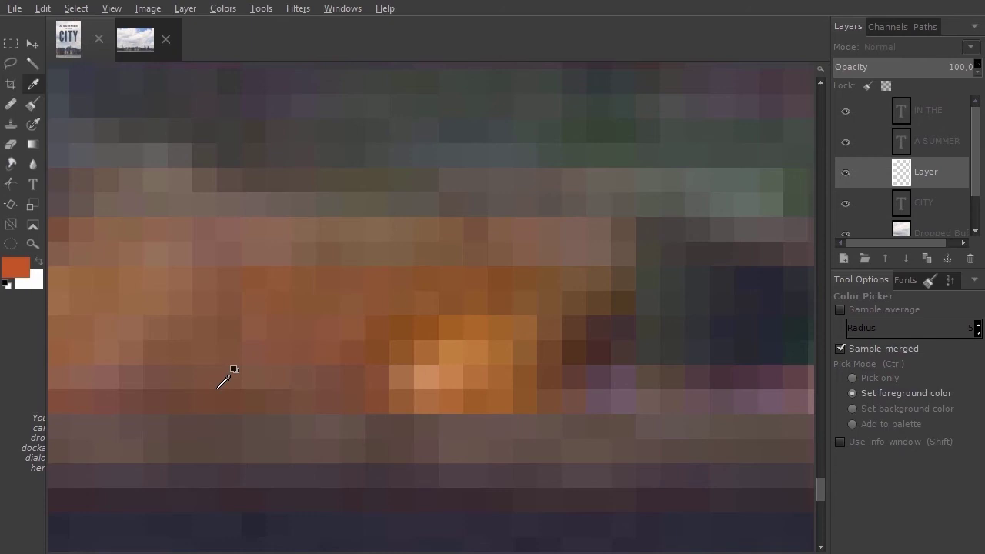
key("shift+ctrl+j")
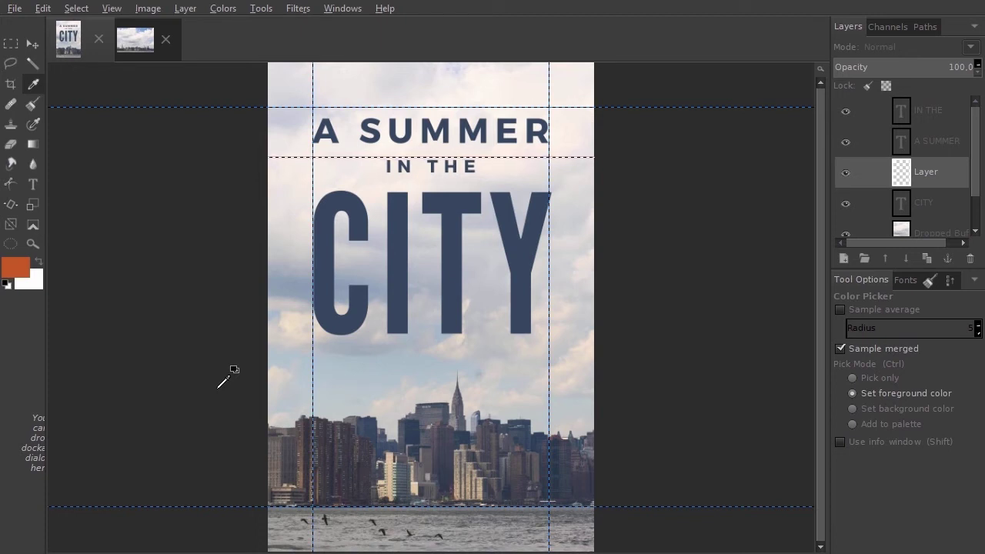
Fill the strip with the orange foreground colour and rename the layer LINE
key("ctrl+comma")
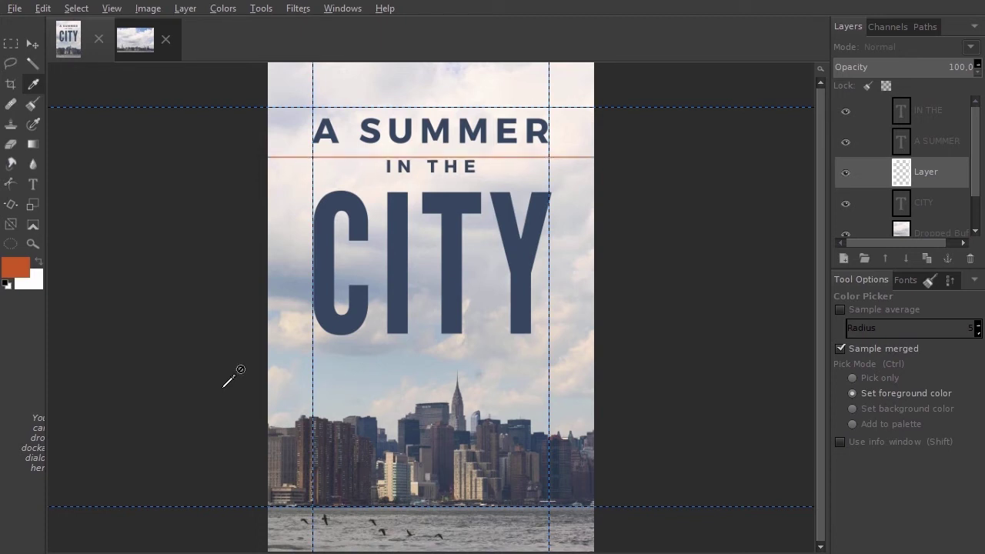
double_click(926, 171)
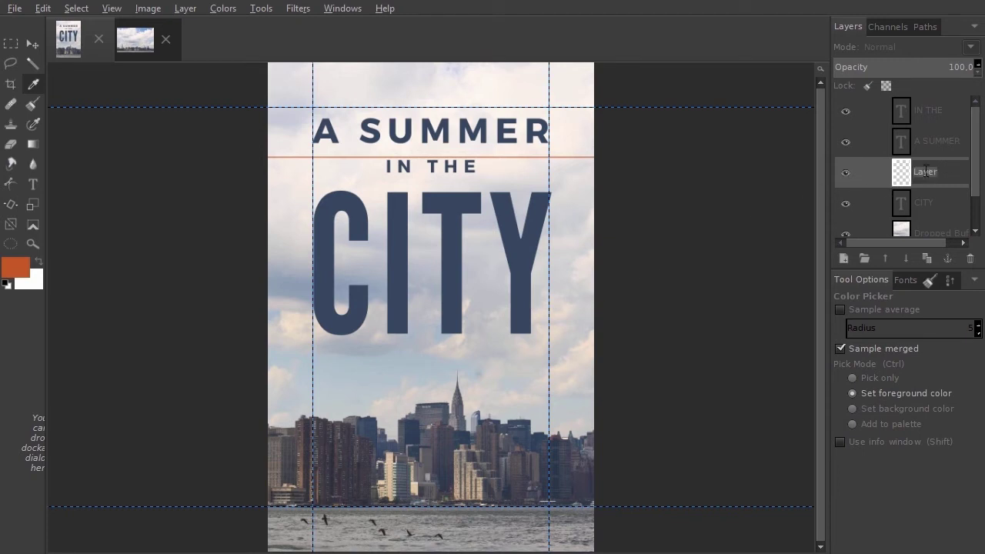
type("Li")
key("Return")
Move the orange line onto the IN THE row, fine-tuning with arrow keys
key("m")
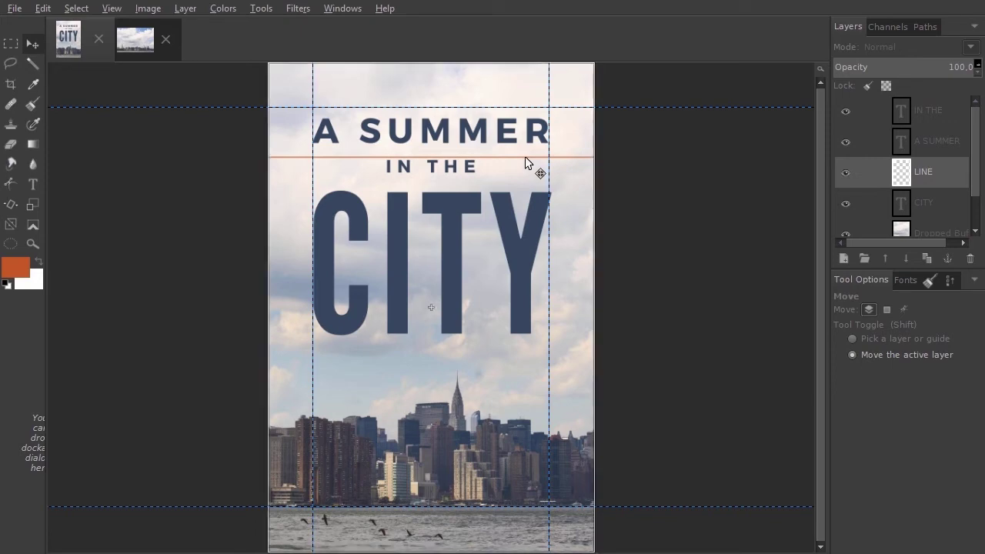
left_click_drag(525, 156, 525, 165)
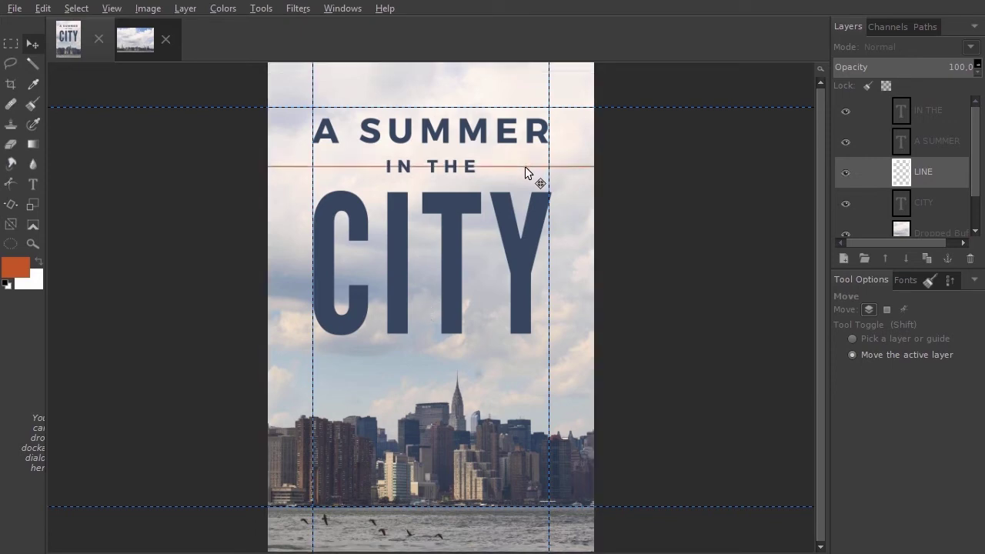
scroll(446, 168, "up", 2)
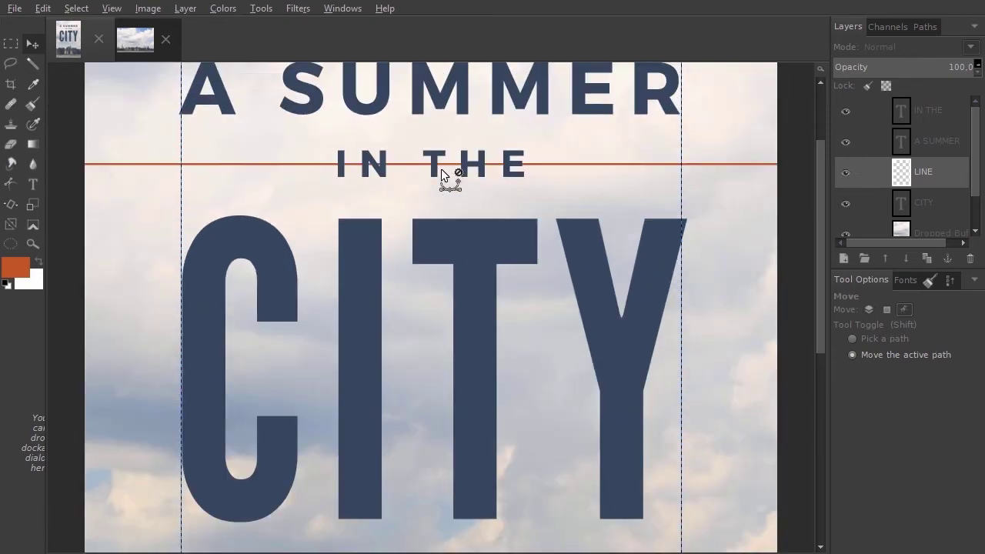
scroll(441, 169, "up", 1)
scroll(540, 162, "up", 1)
scroll(550, 159, "up", 2)
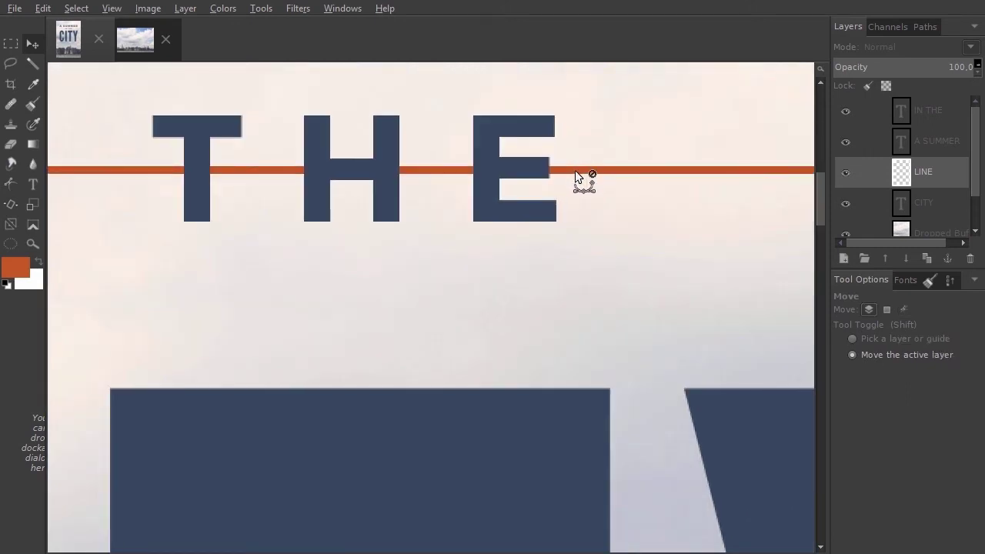
key("Up")
key("Up")
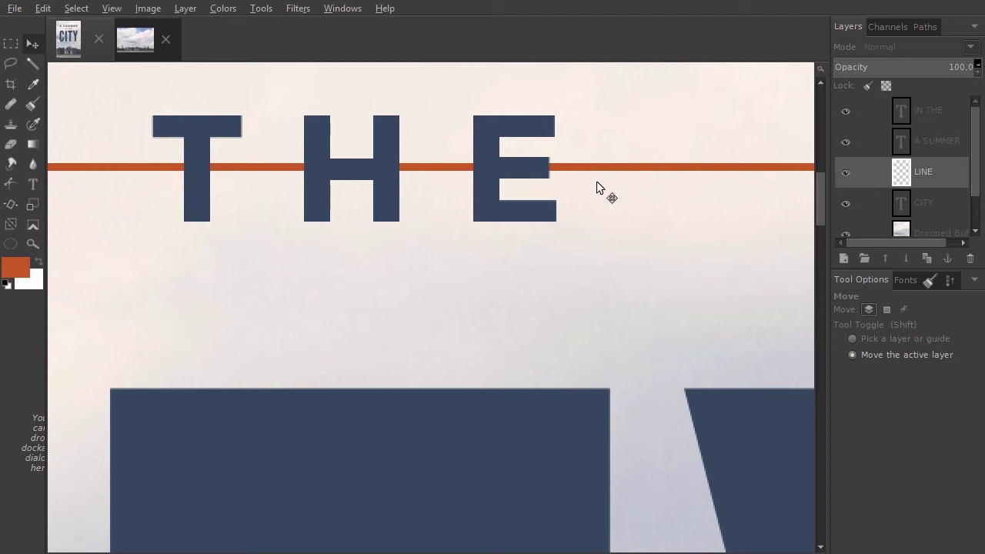
key("Up")
key("Down")
key("shift+ctrl+j")
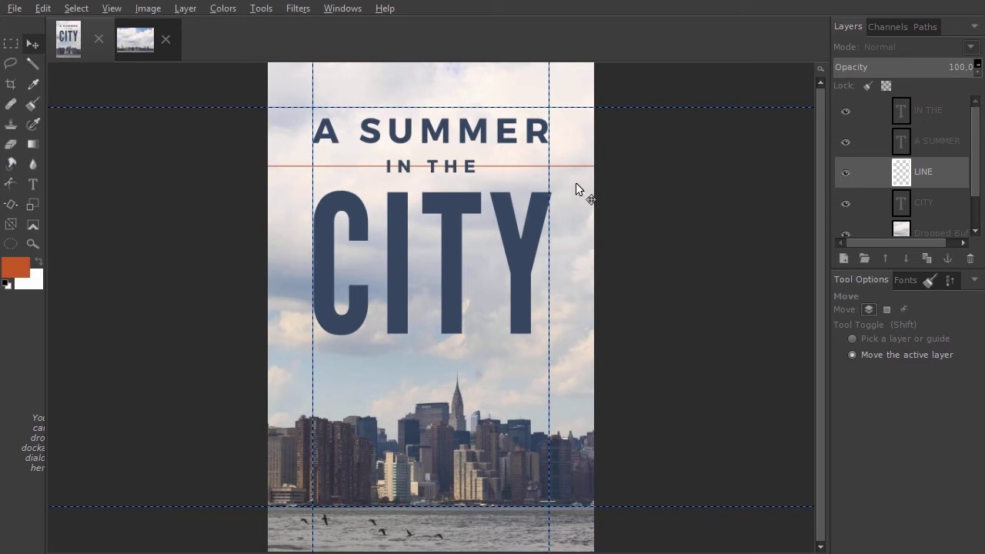
Add a Black (full transparency) layer mask to the LINE layer
right_click(902, 171)
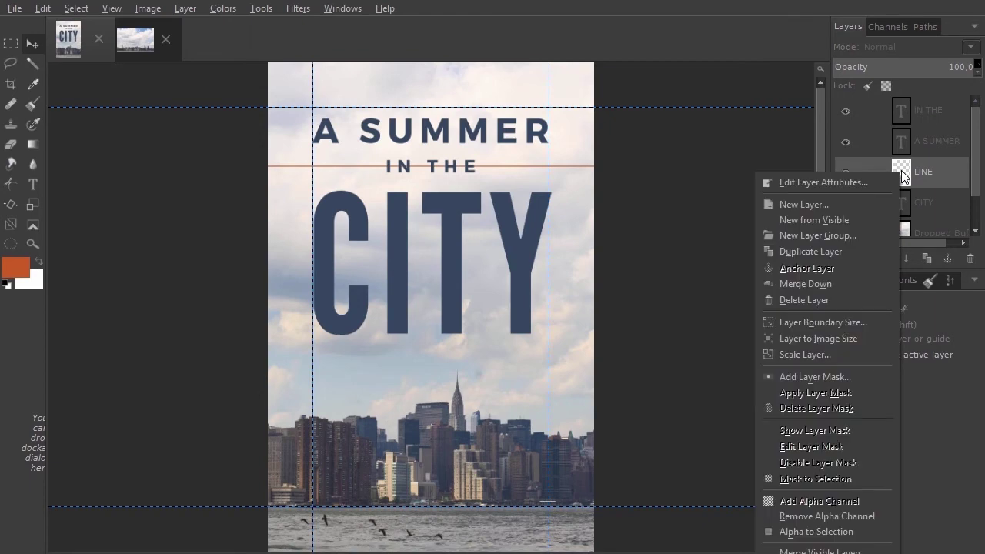
left_click(859, 376)
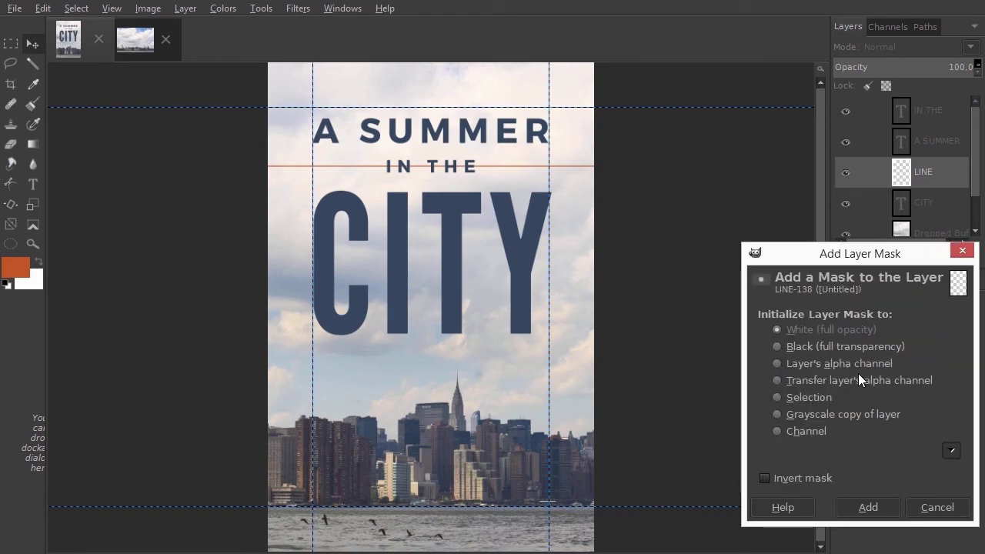
left_click(827, 345)
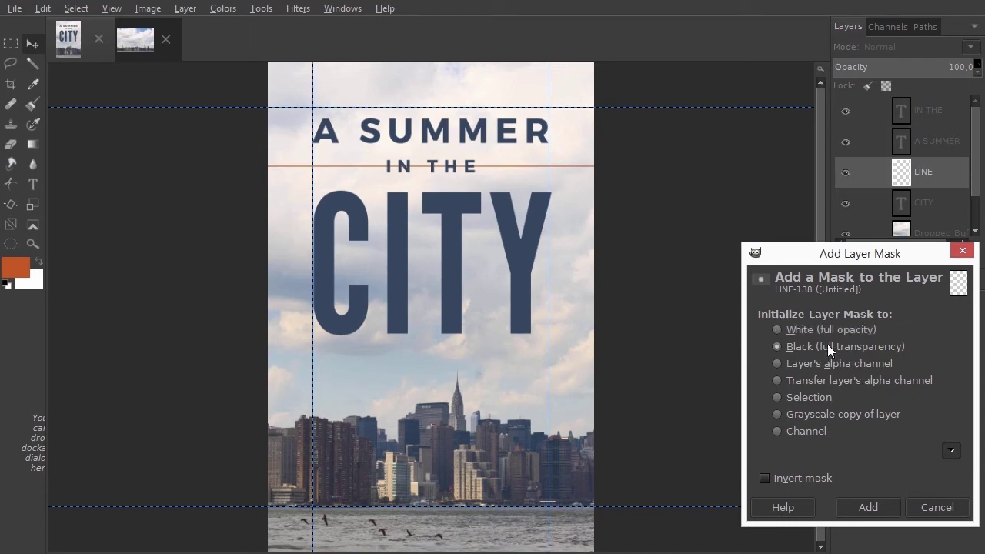
left_click(872, 508)
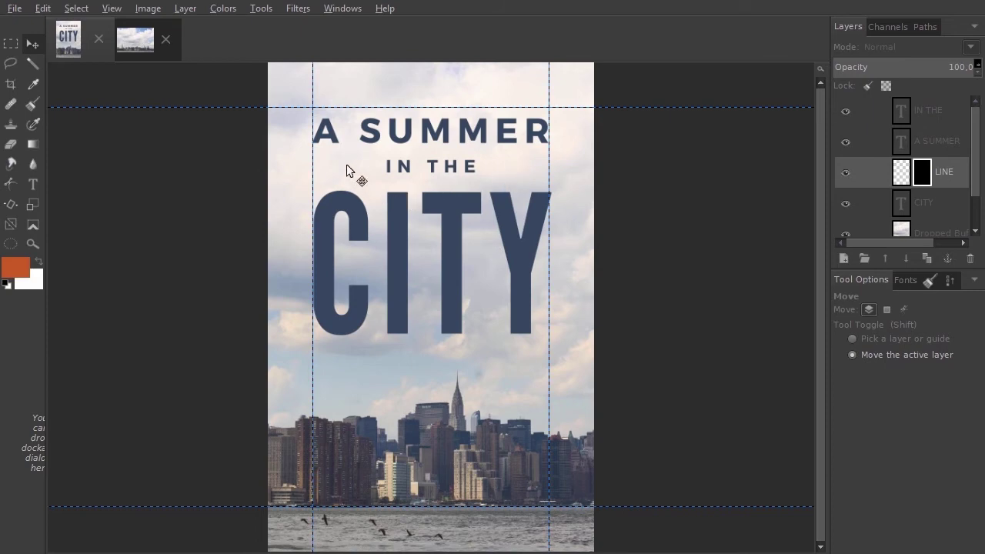
Reveal the orange line to the left of IN THE by filling the mask white there
left_click(10, 44)
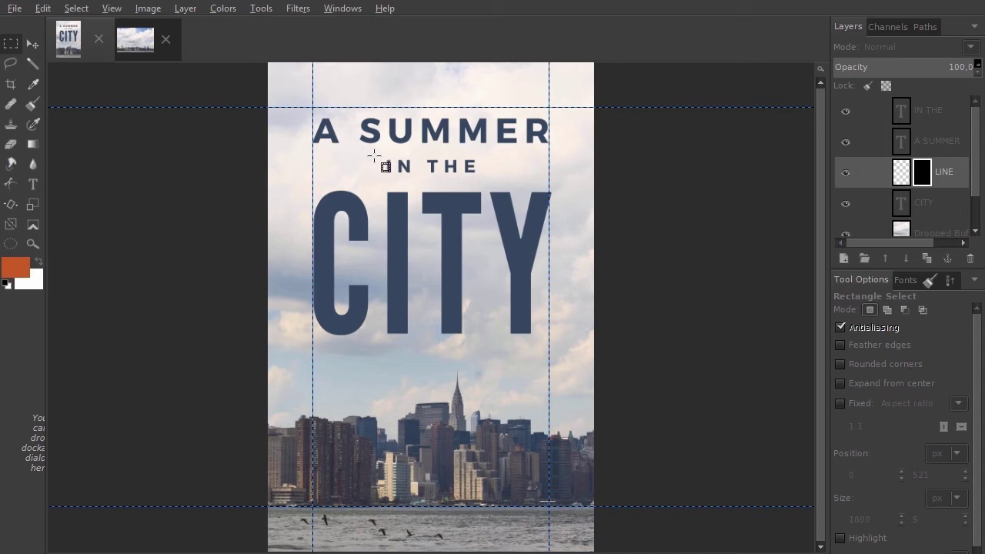
left_click_drag(376, 157, 313, 177)
left_click_drag(311, 177, 311, 178)
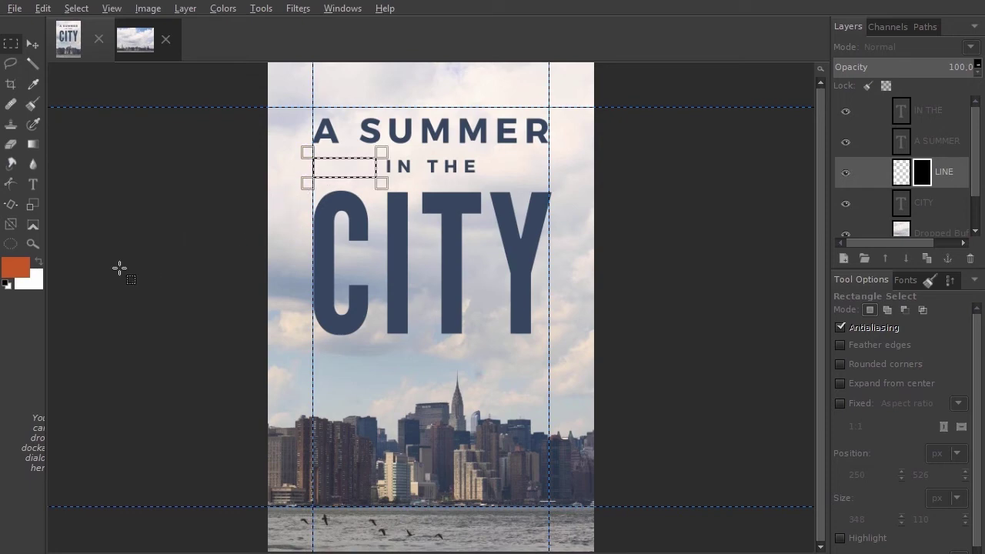
key("d")
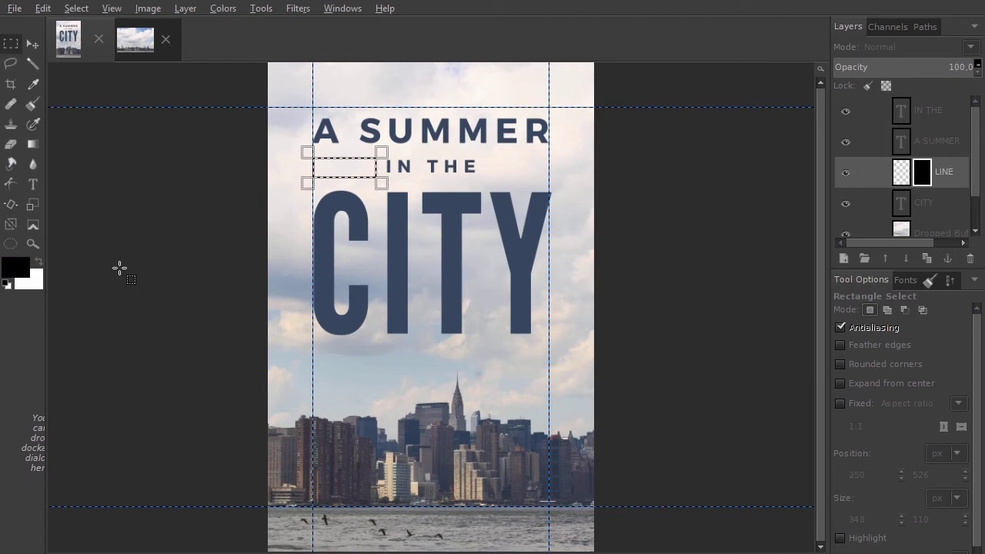
key("ctrl+period")
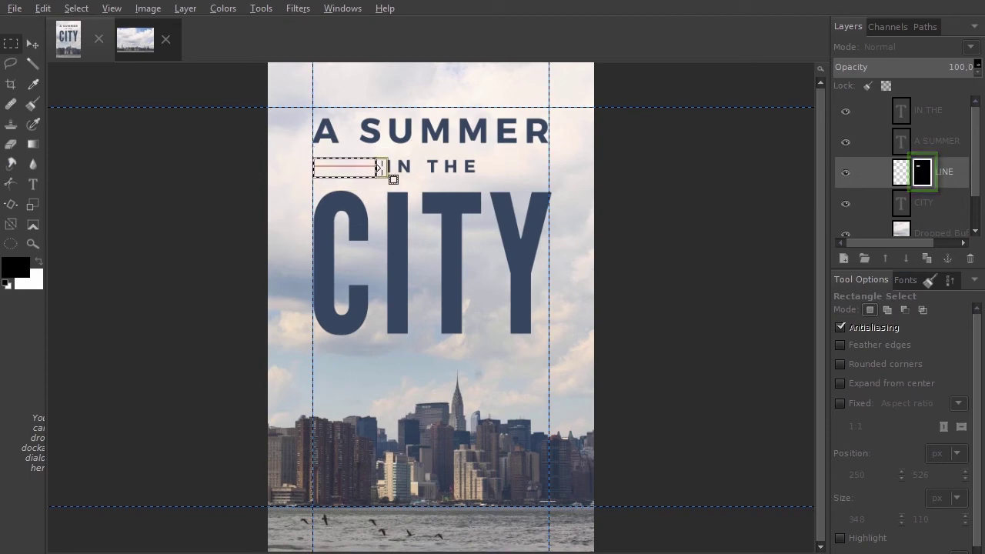
Reveal the orange line to the right of IN THE, up to the right guide
left_click_drag(379, 167, 516, 166)
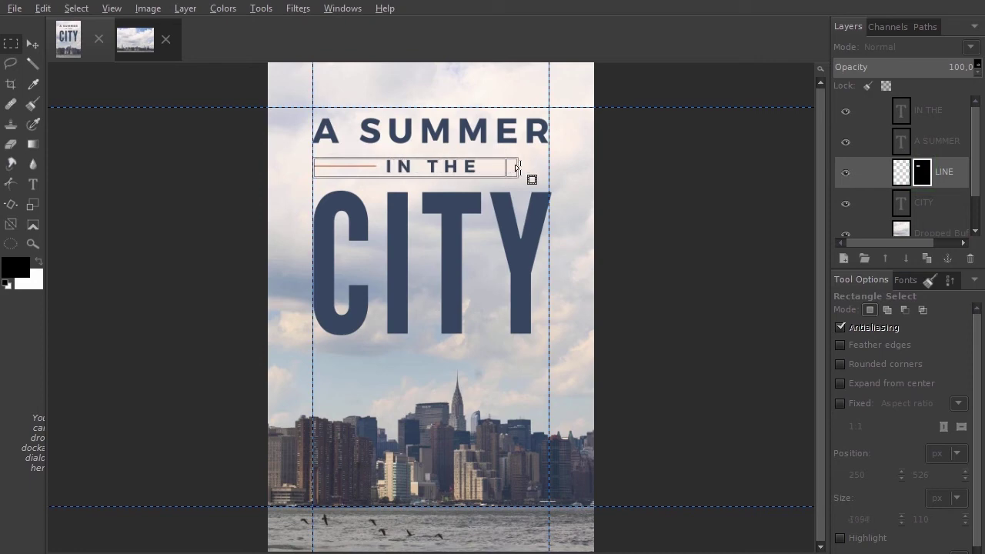
left_click_drag(515, 167, 549, 167)
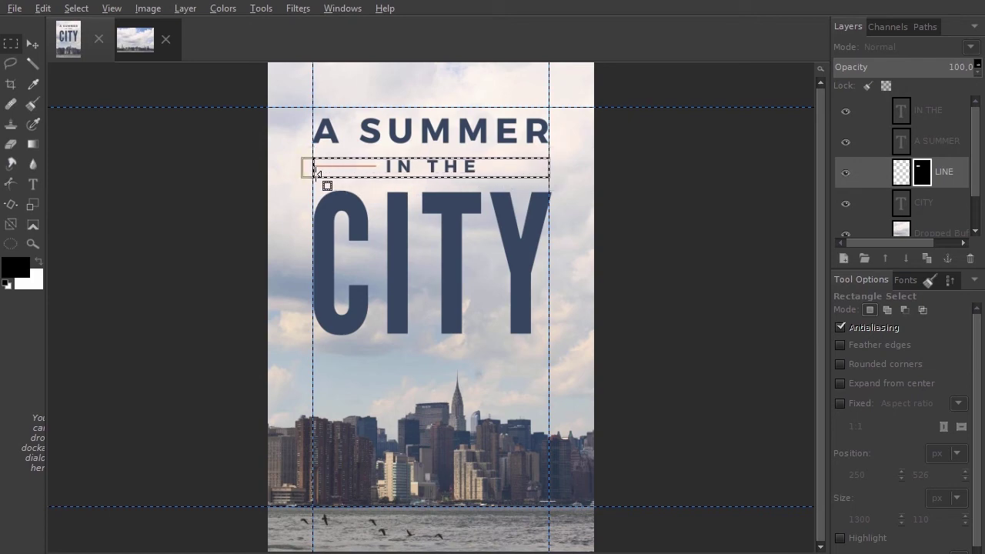
left_click_drag(311, 169, 489, 179)
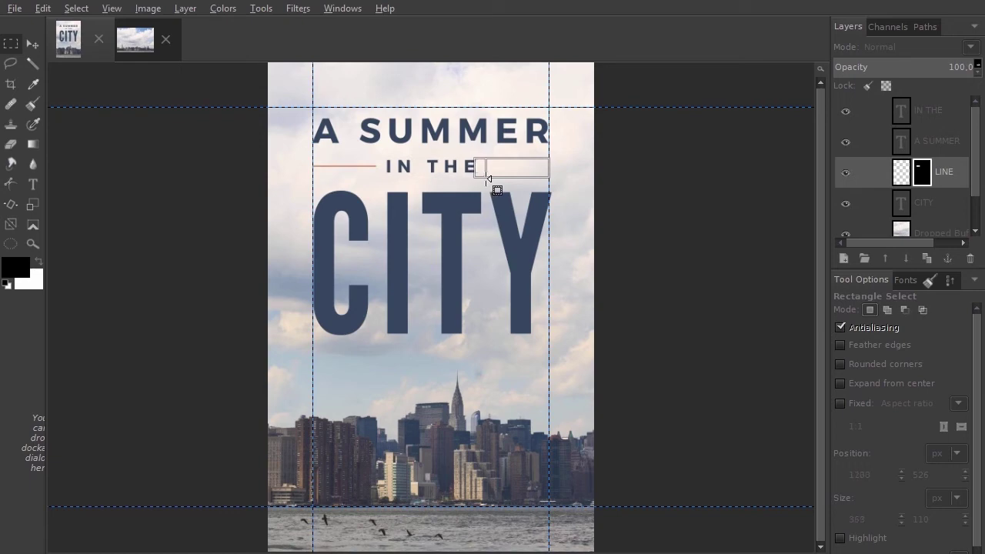
left_click_drag(489, 179, 499, 180)
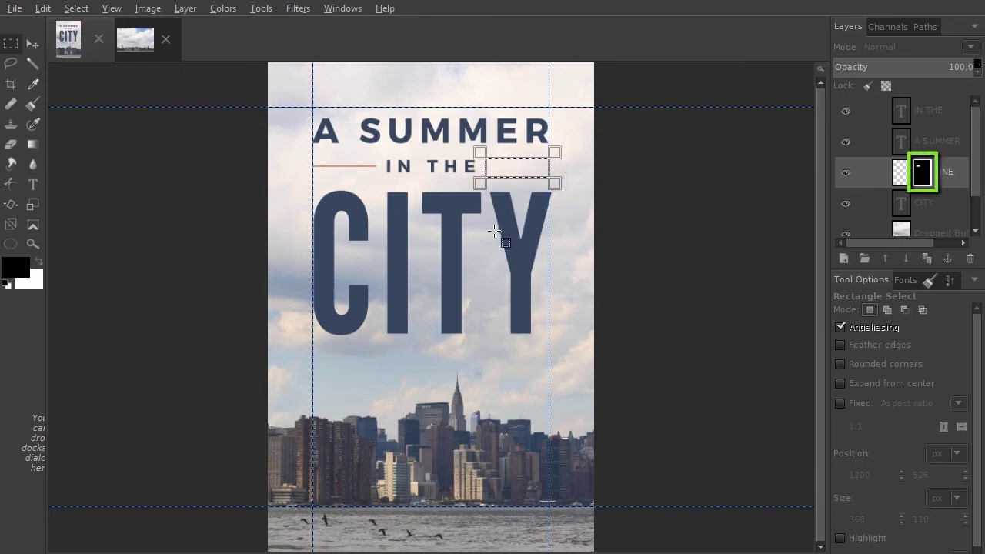
key("ctrl+period")
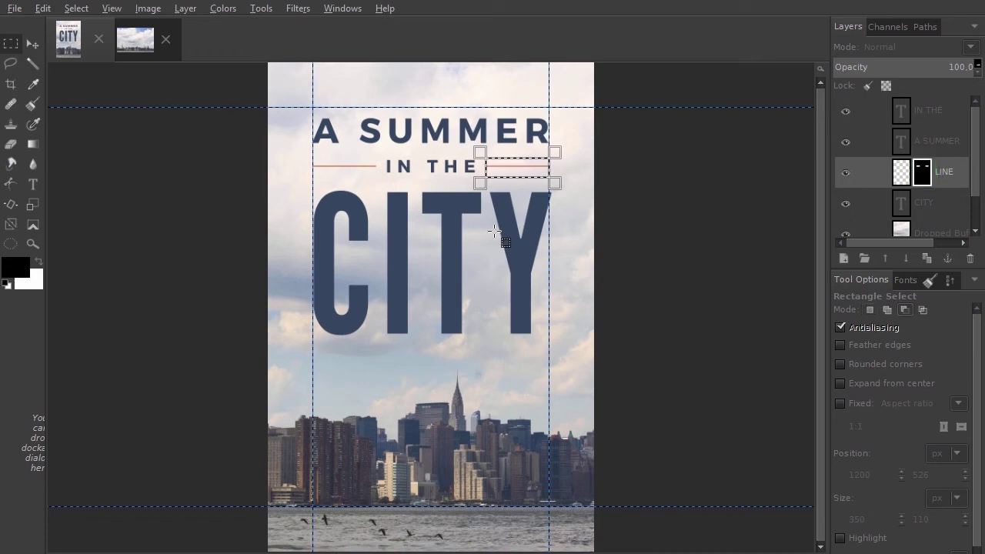
Duplicate the IN THE text layer, move the copy to the cover bottom, and pick white (ffffff) for it
key("ctrl+shift+a")
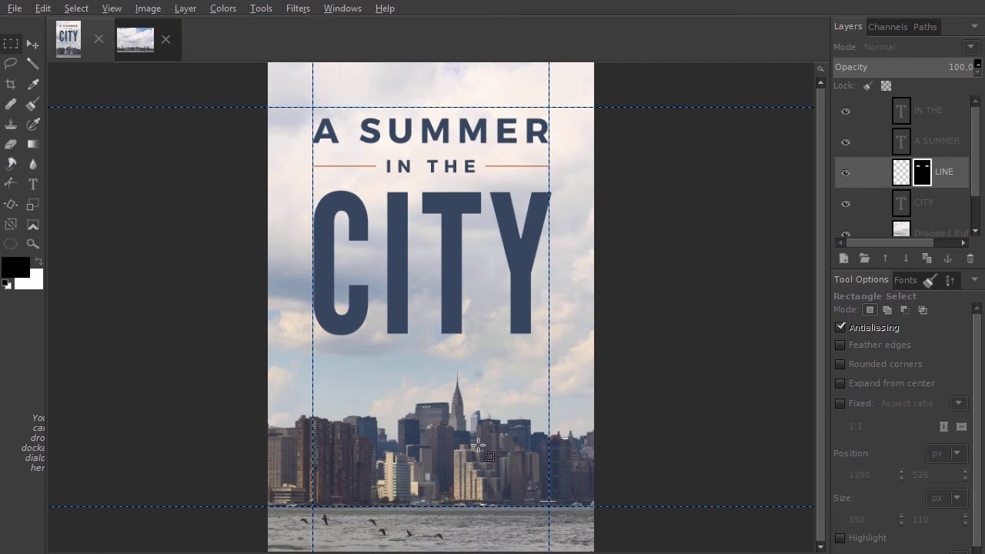
left_click(902, 112)
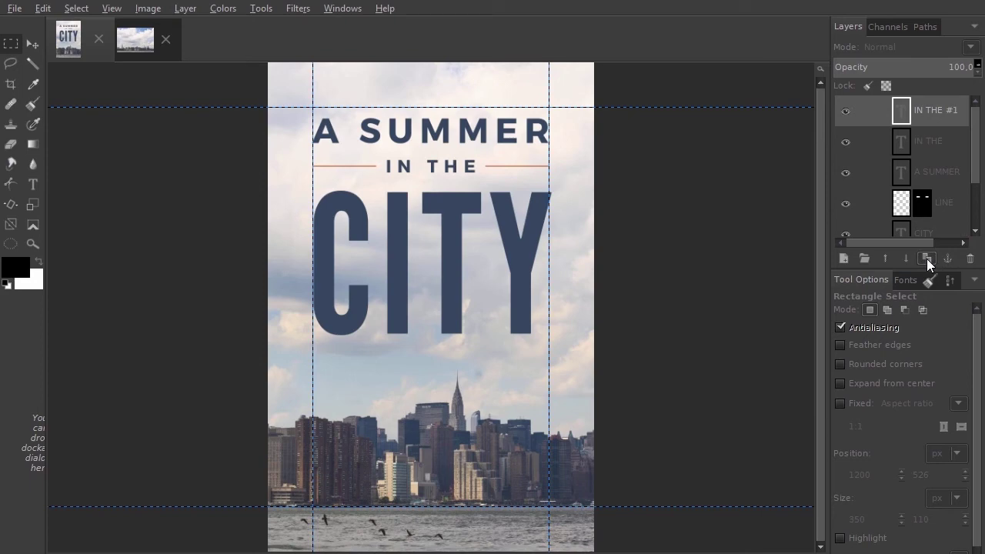
left_click(927, 258)
double_click(900, 112)
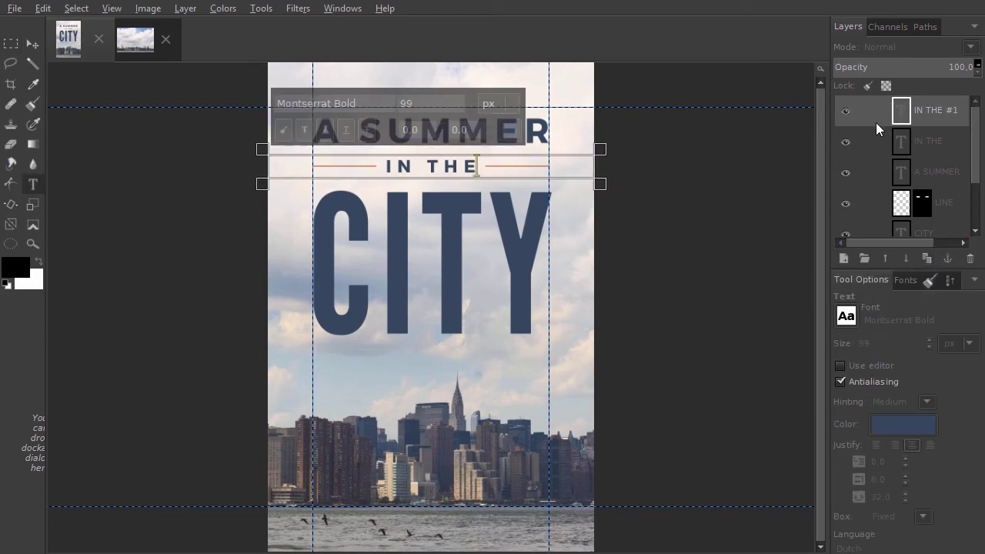
left_click_drag(447, 165, 448, 496)
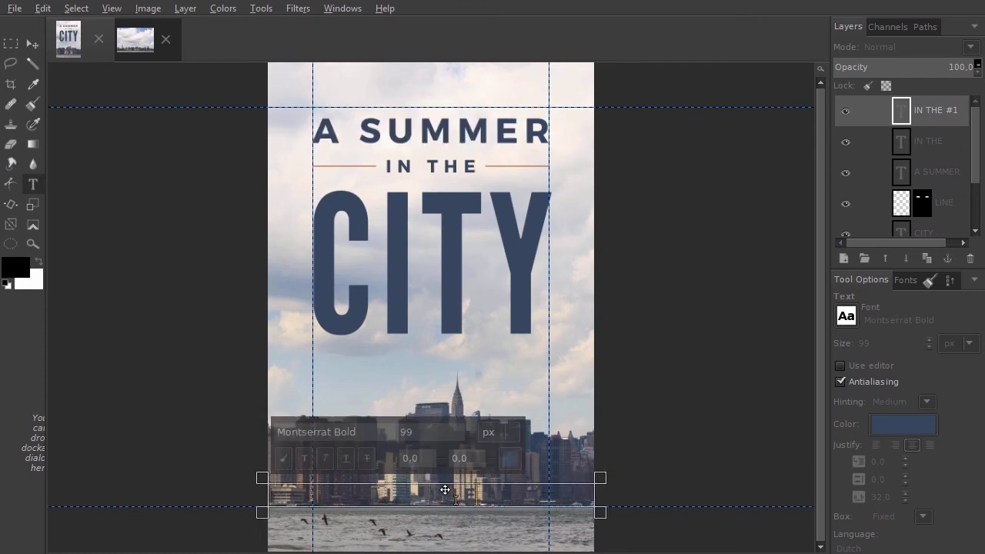
left_click(886, 426)
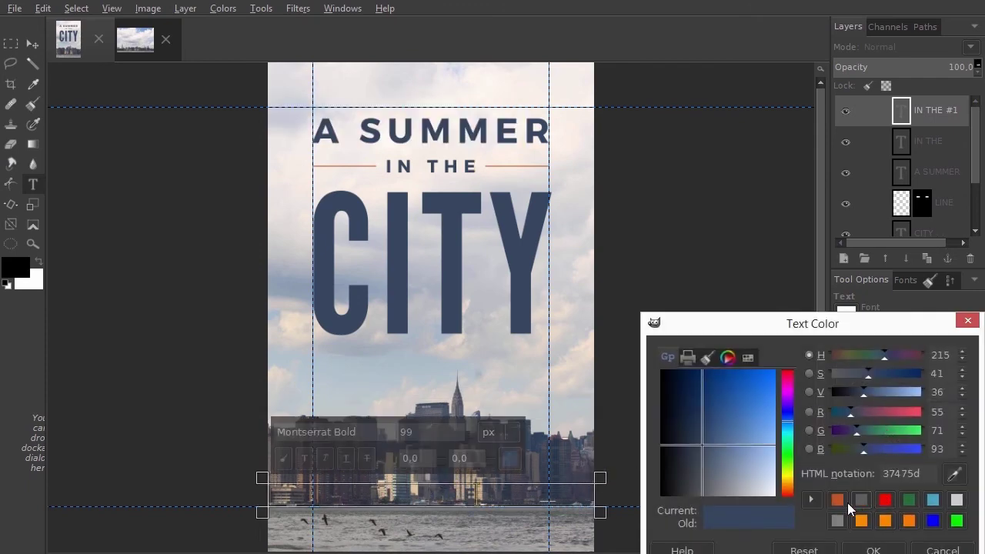
left_click_drag(766, 487, 777, 499)
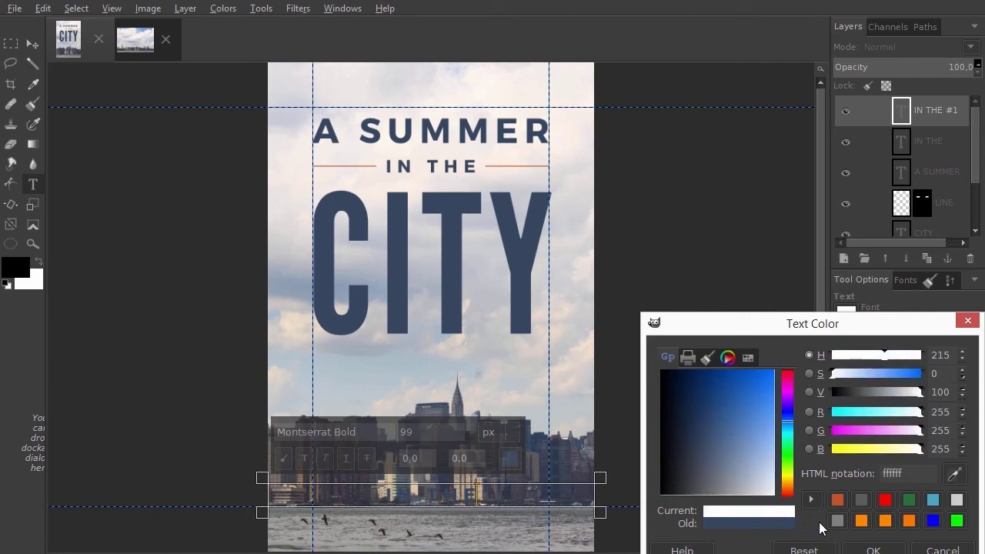
Change the white copy to 'MARK SPRING', widen its letter spacing to 42, and nudge it lower
left_click(876, 550)
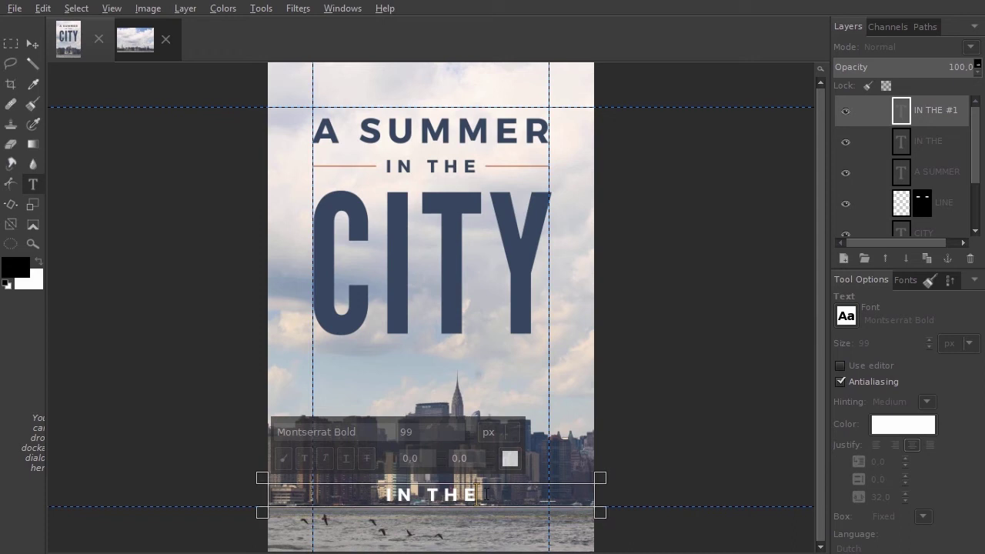
left_click_drag(478, 495, 380, 494)
type("MA")
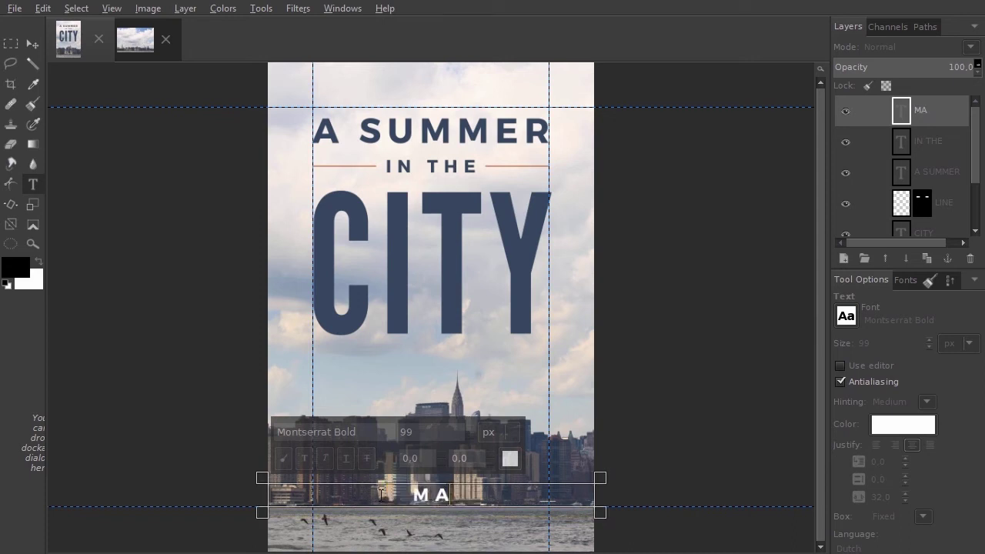
type("RK SPRI")
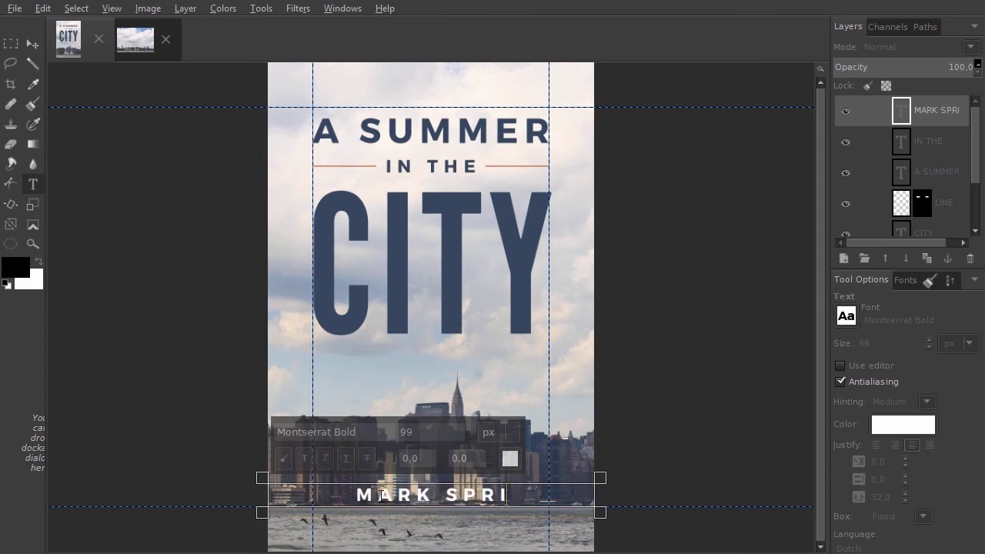
type("NG")
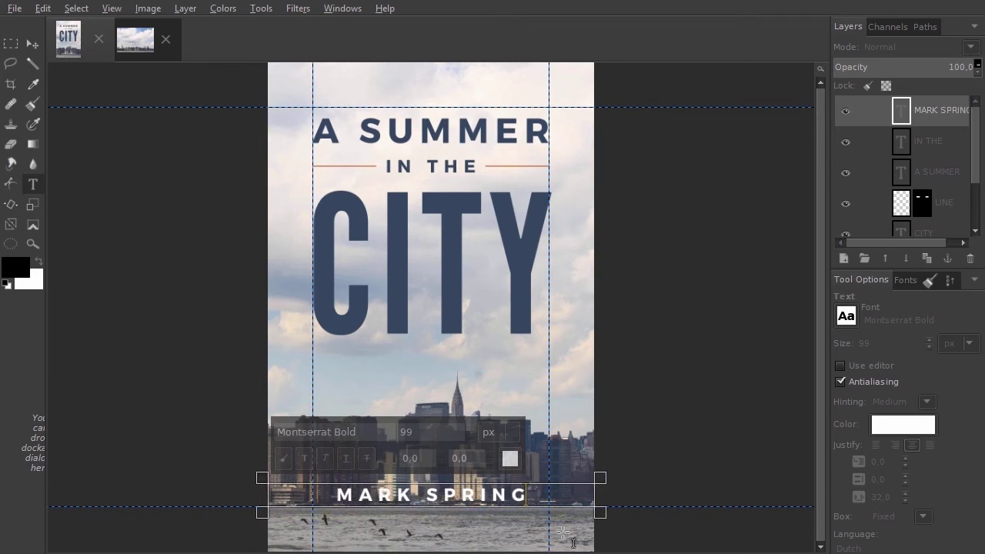
left_click(904, 493)
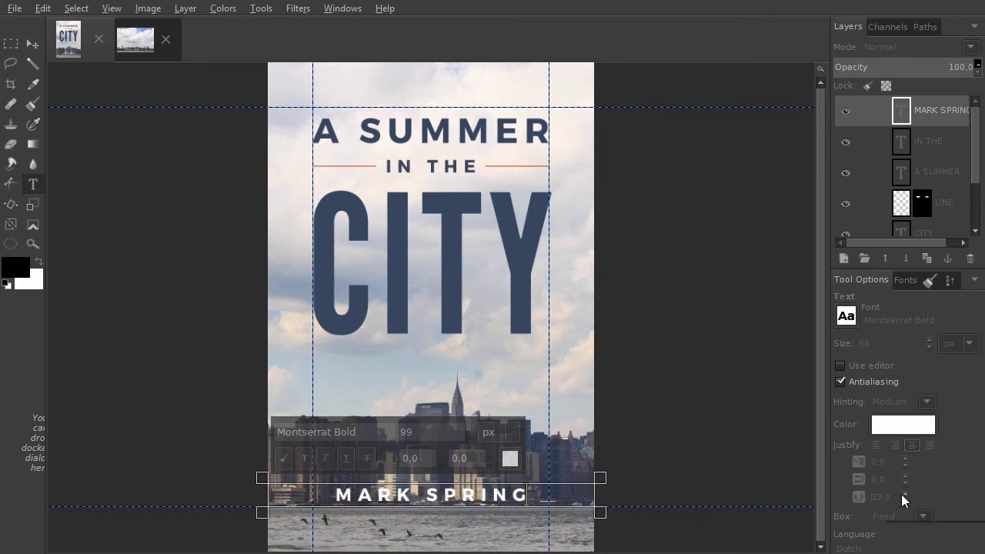
left_click(904, 493)
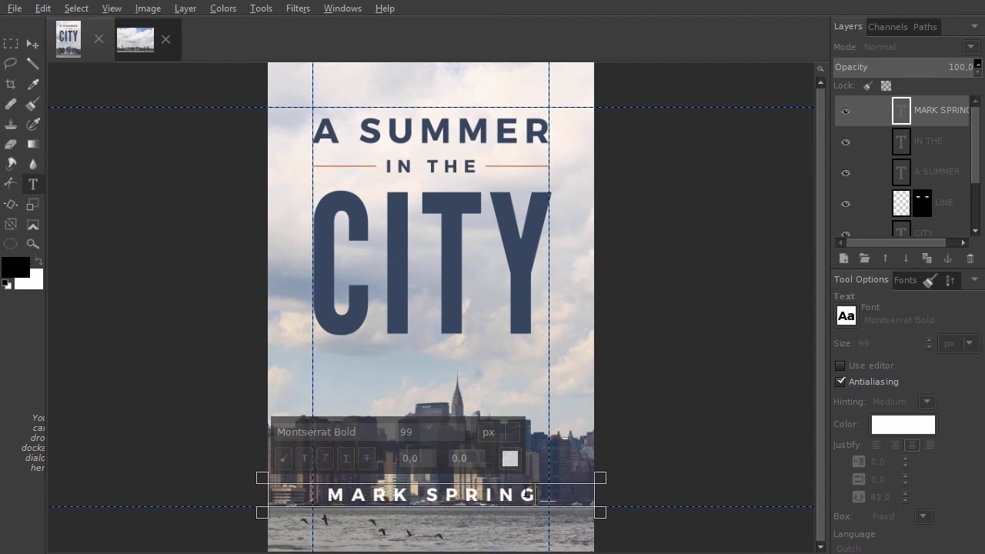
left_click_drag(438, 495, 437, 507)
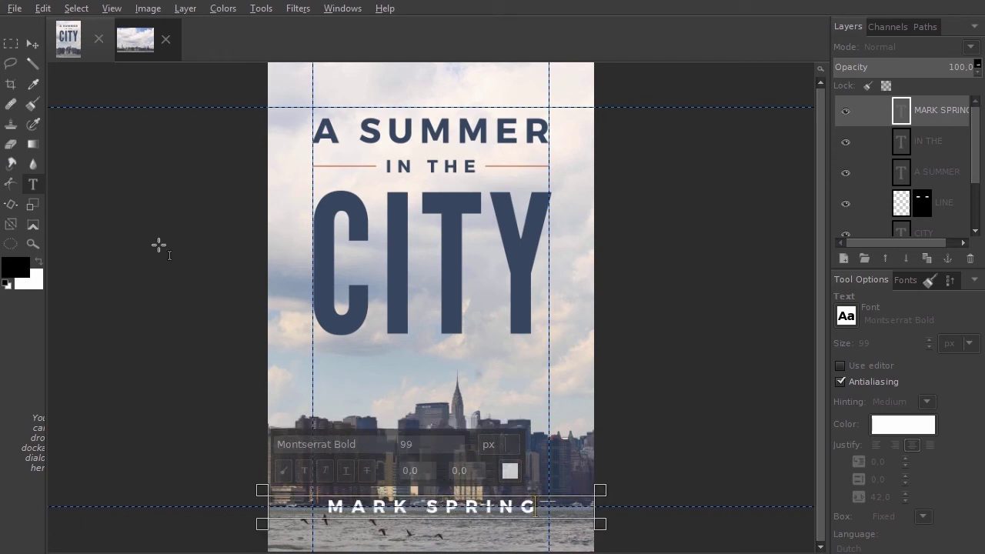
left_click(32, 44)
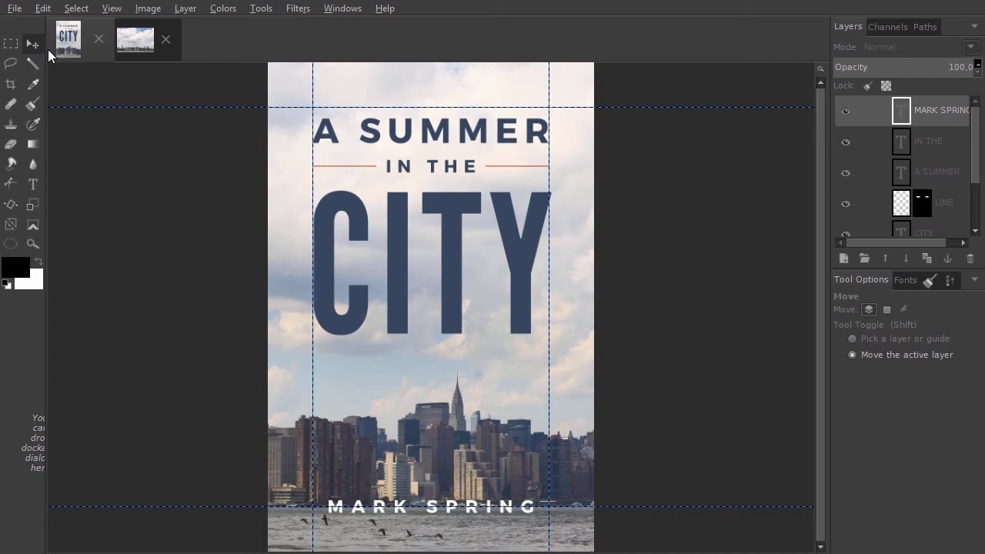
Hide the guides and save the cover as 'City book cover.xcf' in the Book covers folder
key("ctrl+shift+t")
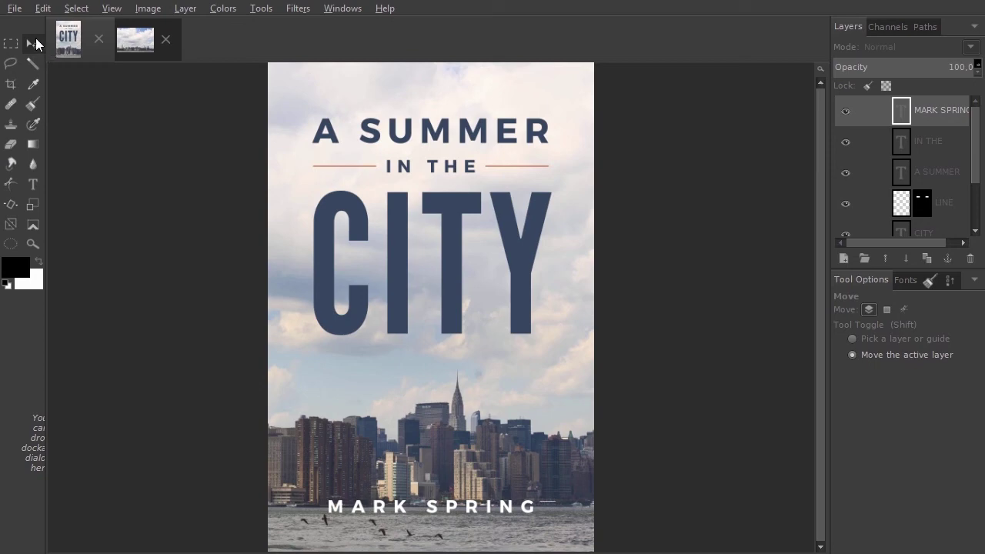
left_click(14, 8)
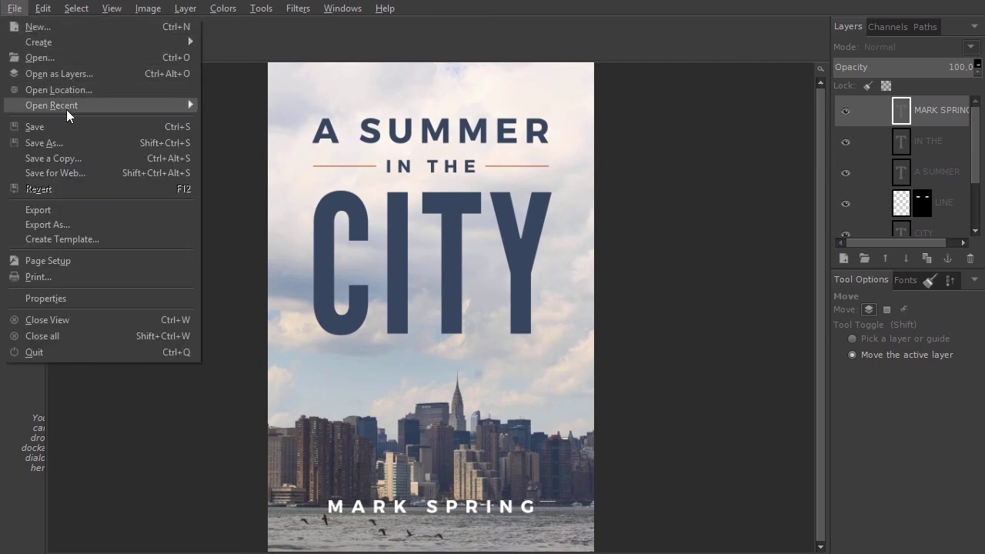
left_click(70, 143)
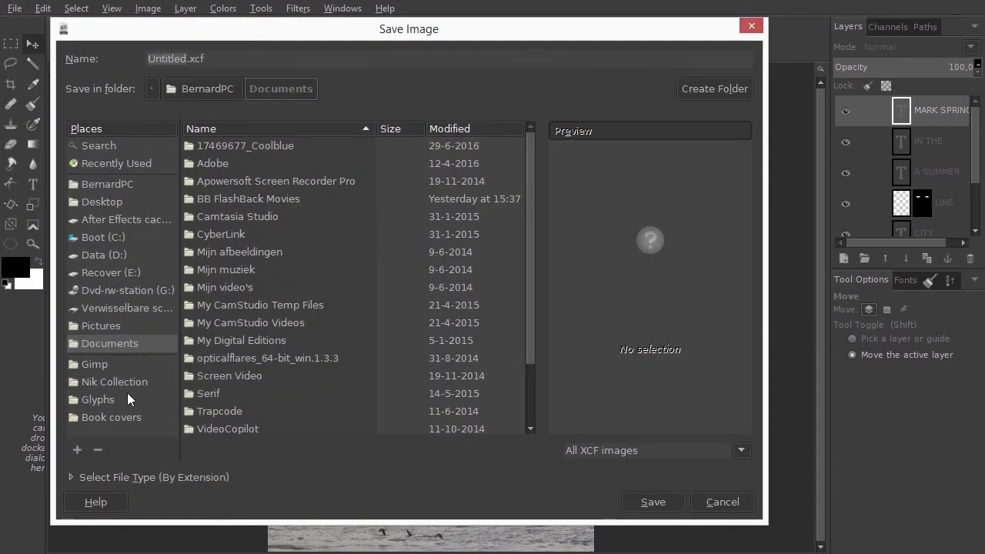
left_click(131, 417)
type("City book cover")
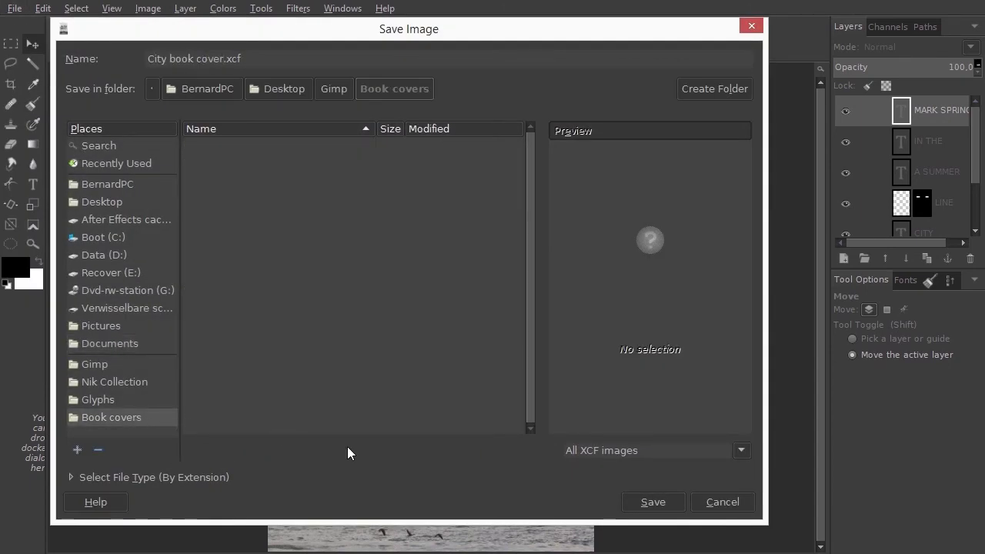
left_click(649, 501)
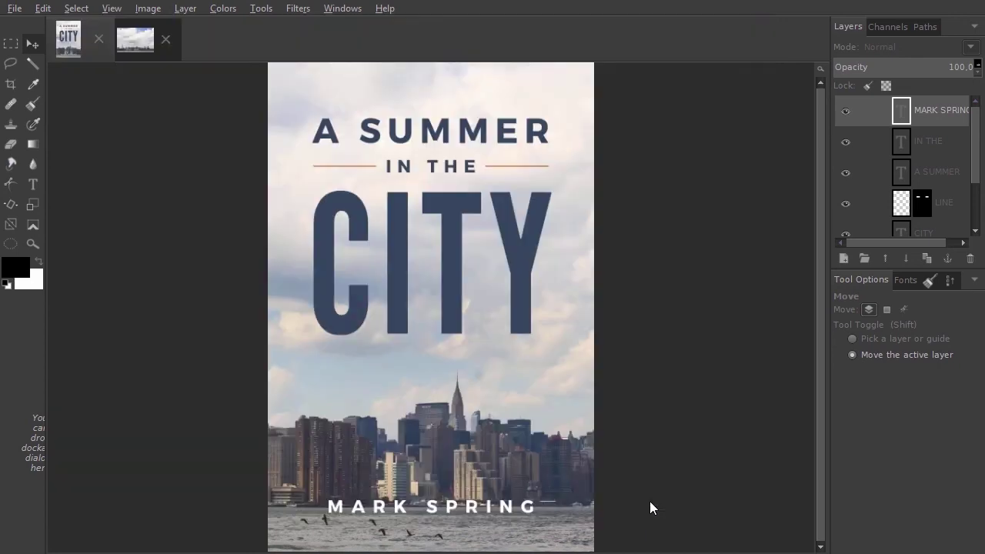
Duplicate the cover image, hide its guides, and flatten the copy into one Background layer
left_click(147, 9)
left_click(156, 29)
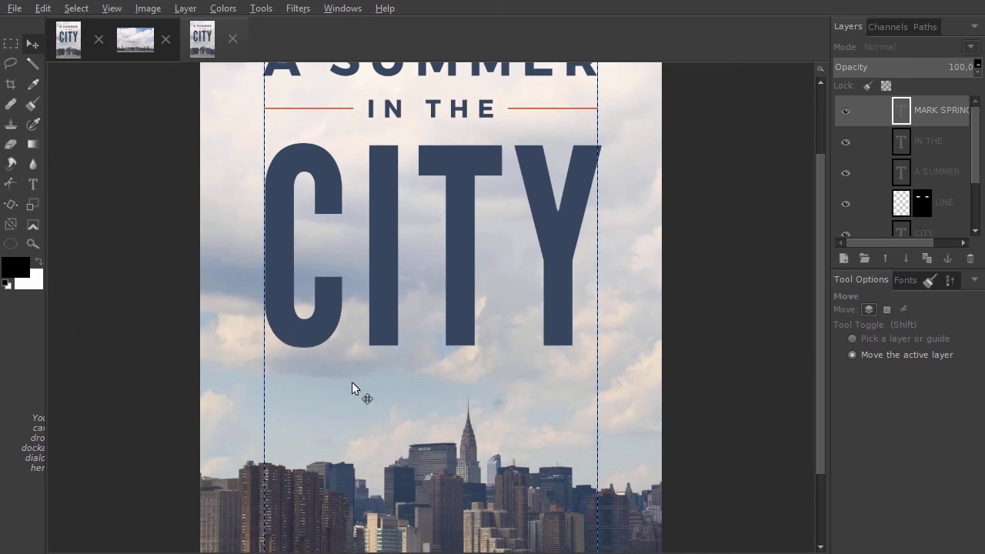
key("shift+ctrl+j")
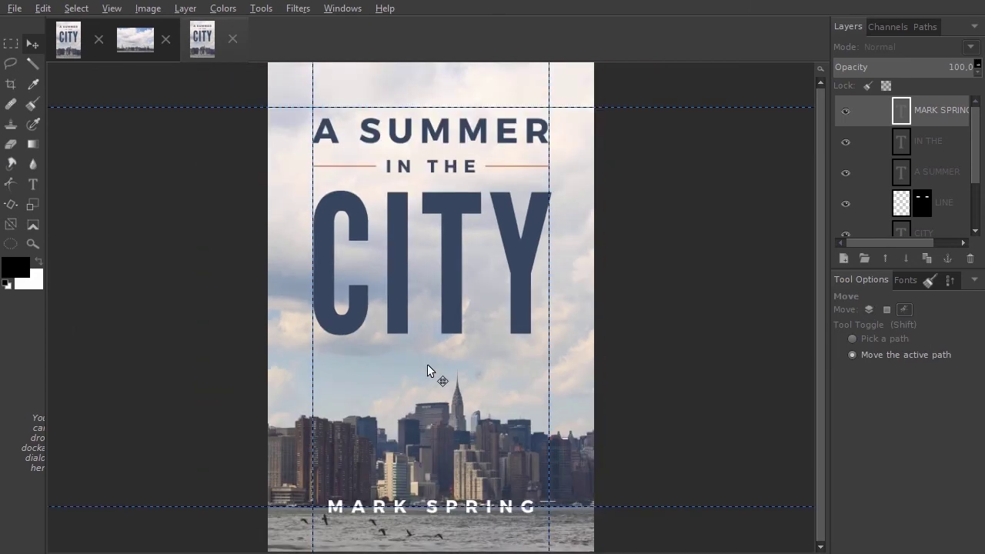
key("shift+ctrl+t")
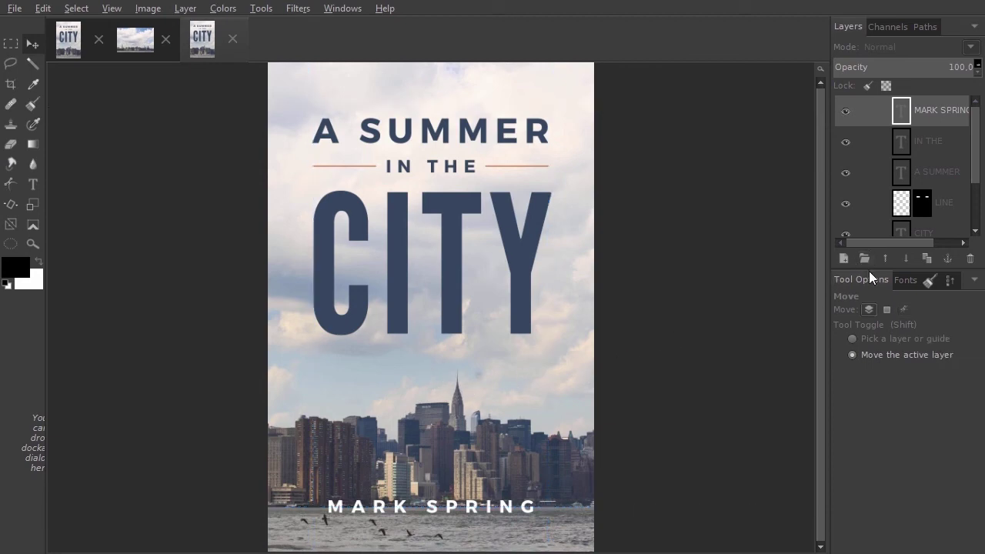
left_click_drag(872, 269, 857, 396)
right_click(881, 331)
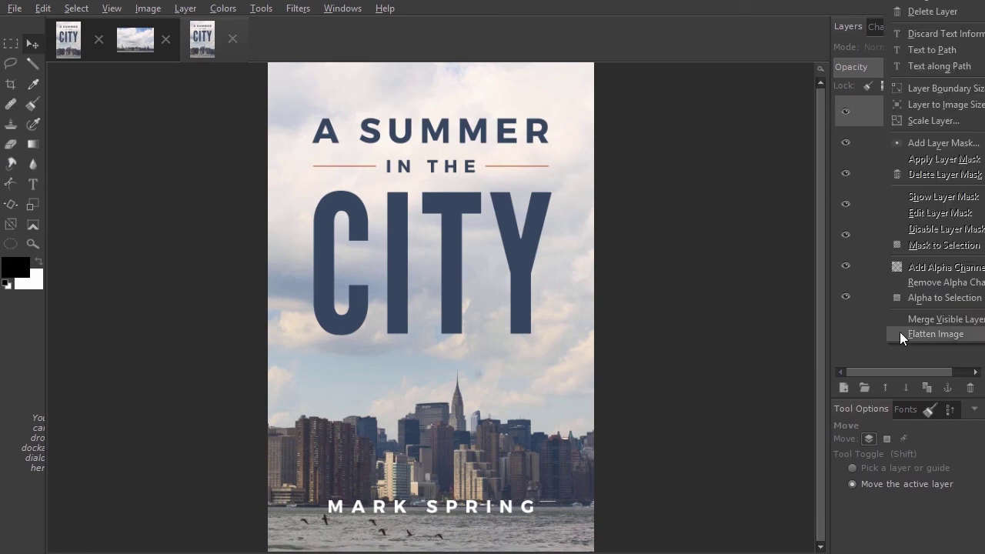
left_click(908, 334)
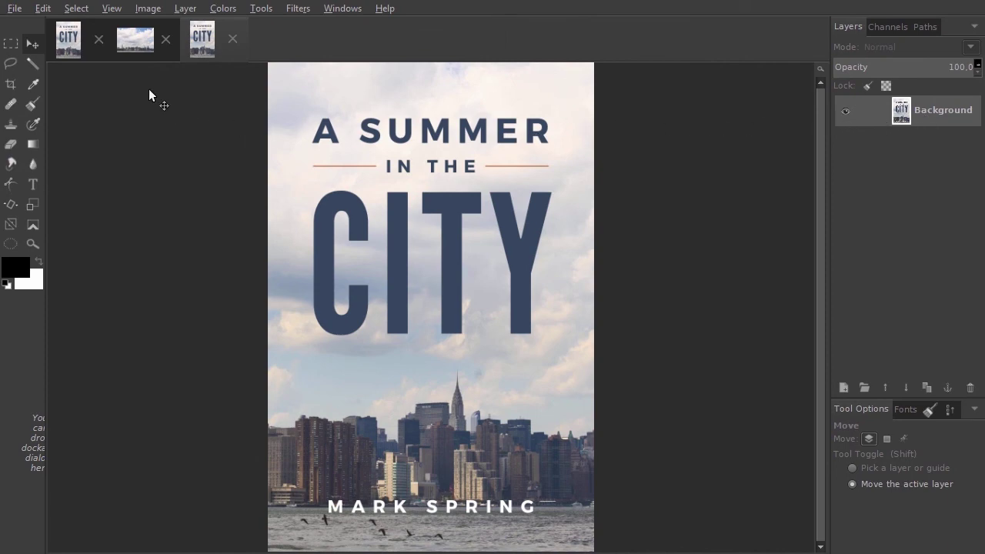
Scale the flattened copy to 160 px height (107 × 160) and view it at 100%
left_click(146, 9)
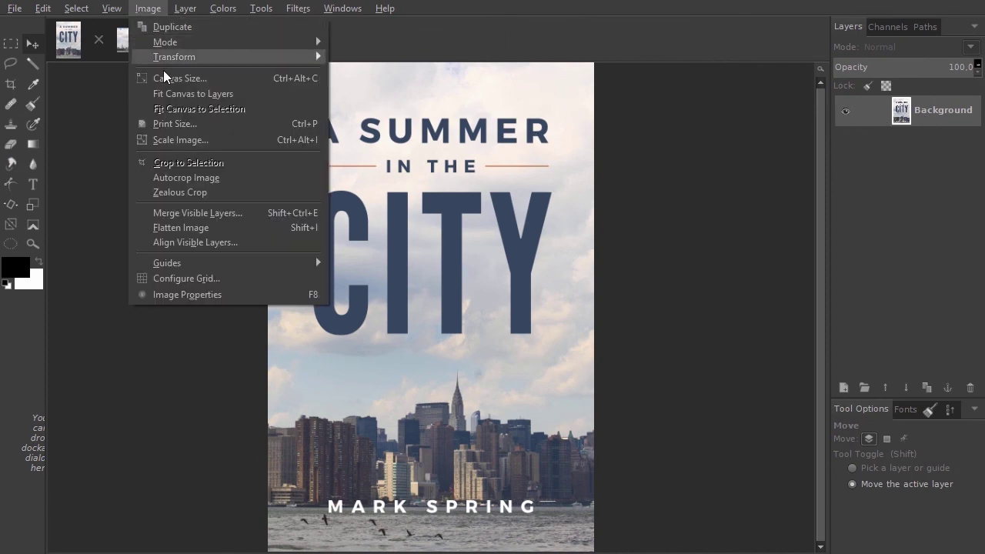
left_click(192, 141)
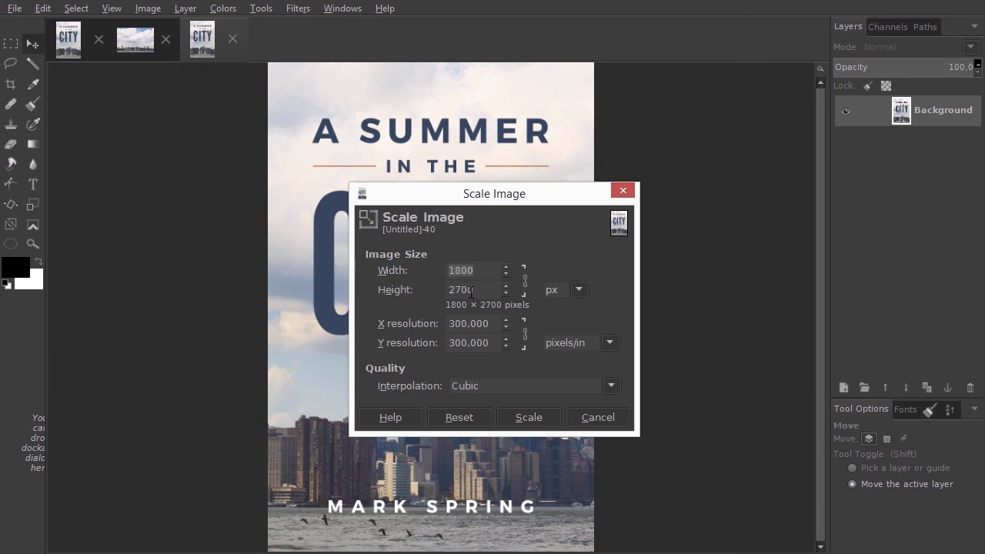
left_click_drag(484, 291, 435, 287)
type("16")
type("0")
left_click(534, 419)
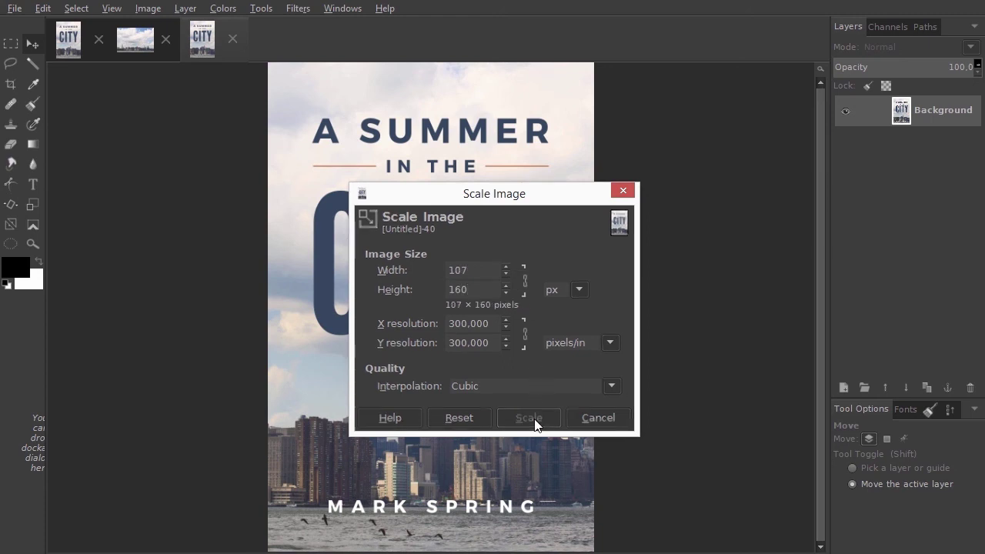
key("ctrl+1")
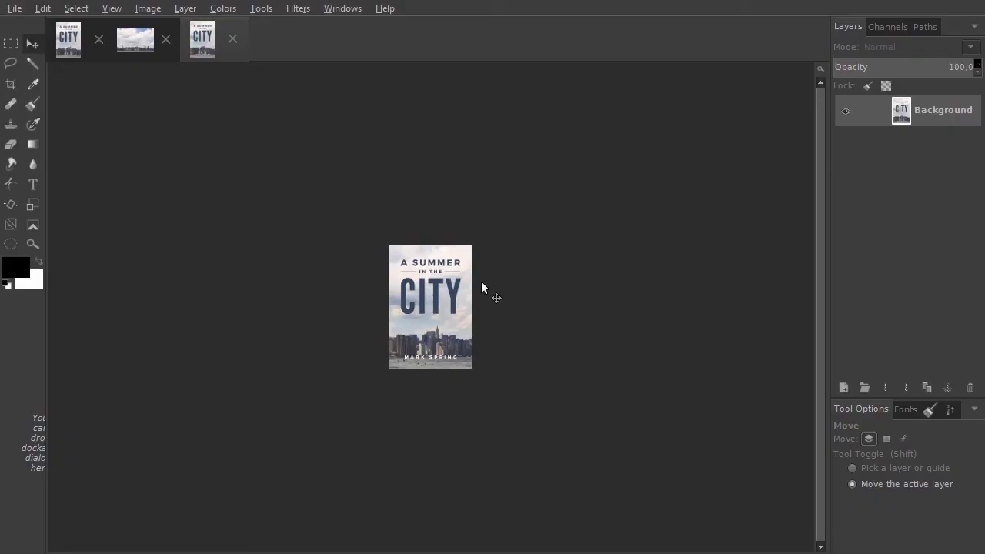
Create a new image from the clipboard Amazon best-sellers screenshot and view it at 100%
left_click(15, 8)
mouse_move(38, 43)
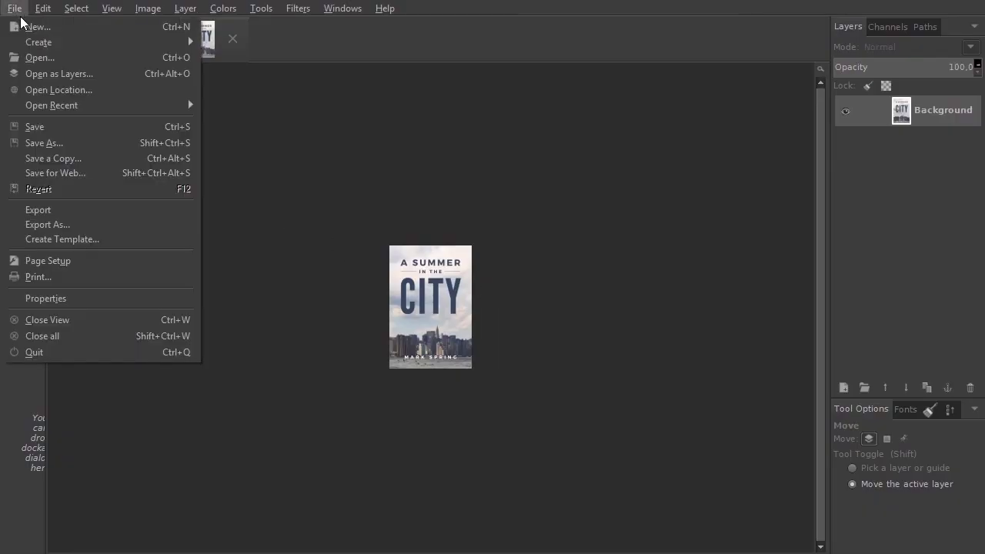
left_click(246, 43)
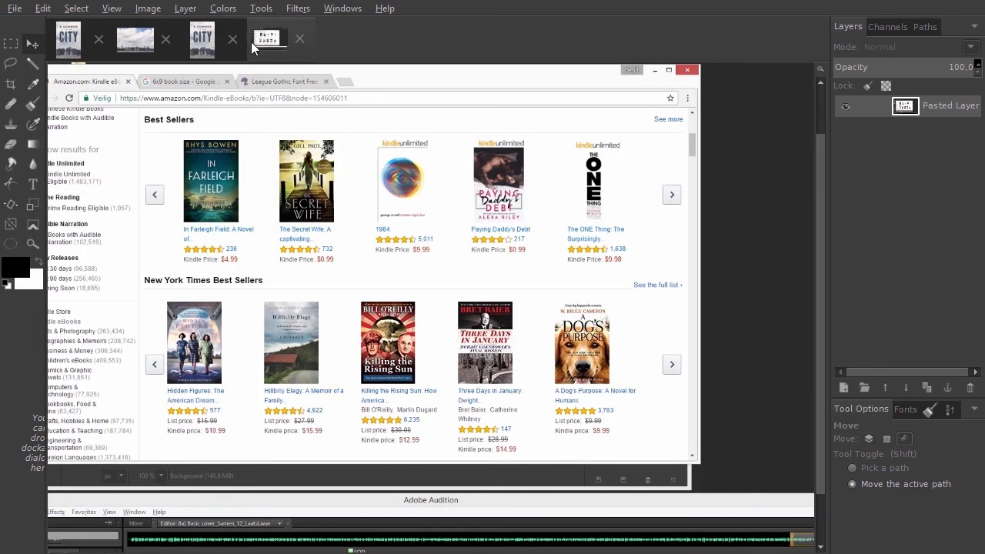
key("1")
mouse_move(254, 158)
left_mouse_down()
mouse_move(332, 251)
mouse_move(301, 247)
left_mouse_up()
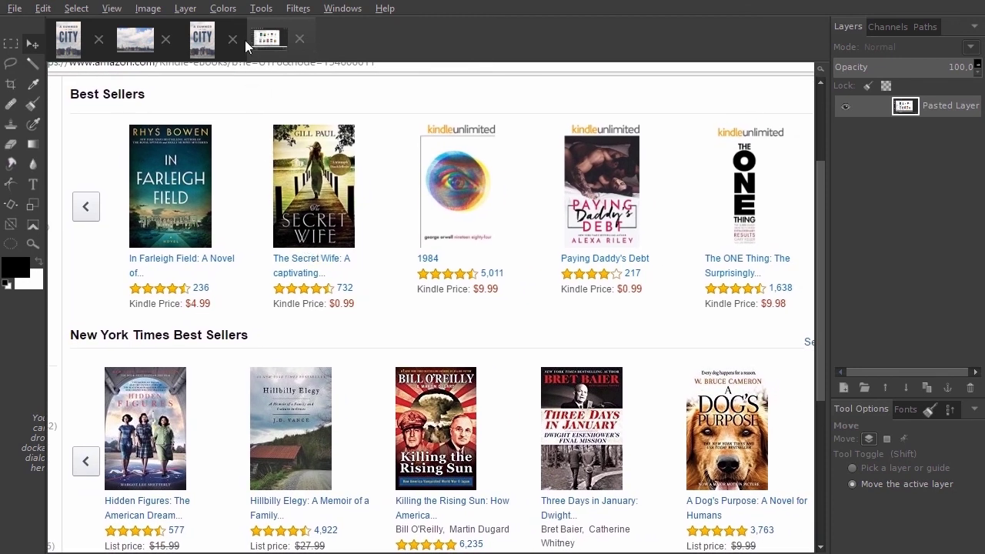
Place the cover thumbnail over the Hillbilly Elegy book in the screenshot, then return to the original cover
left_click(204, 40)
mouse_move(204, 40)
left_mouse_down()
mouse_move(264, 78)
mouse_move(233, 146)
left_mouse_up()
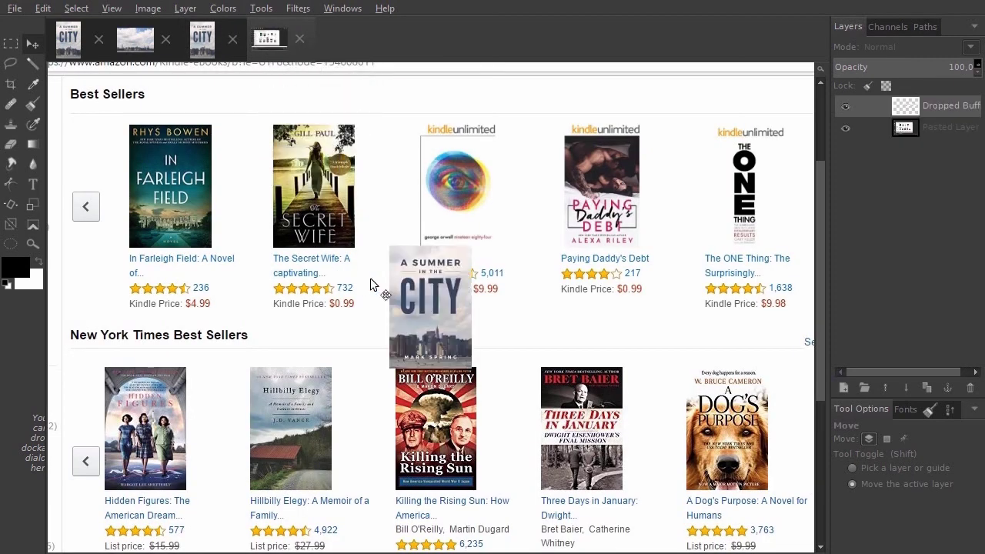
mouse_move(402, 268)
left_mouse_down()
mouse_move(271, 395)
mouse_move(261, 391)
left_mouse_up()
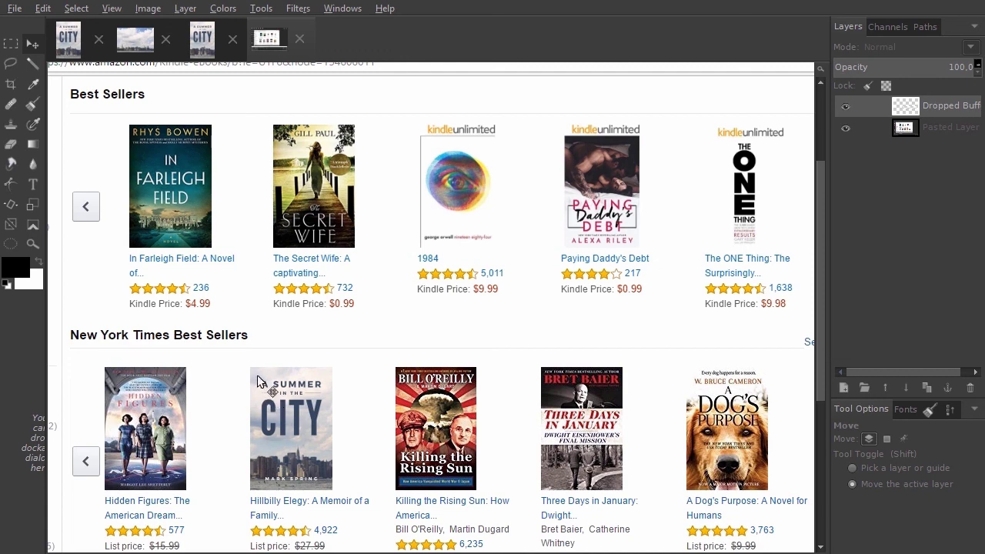
left_click(70, 50)
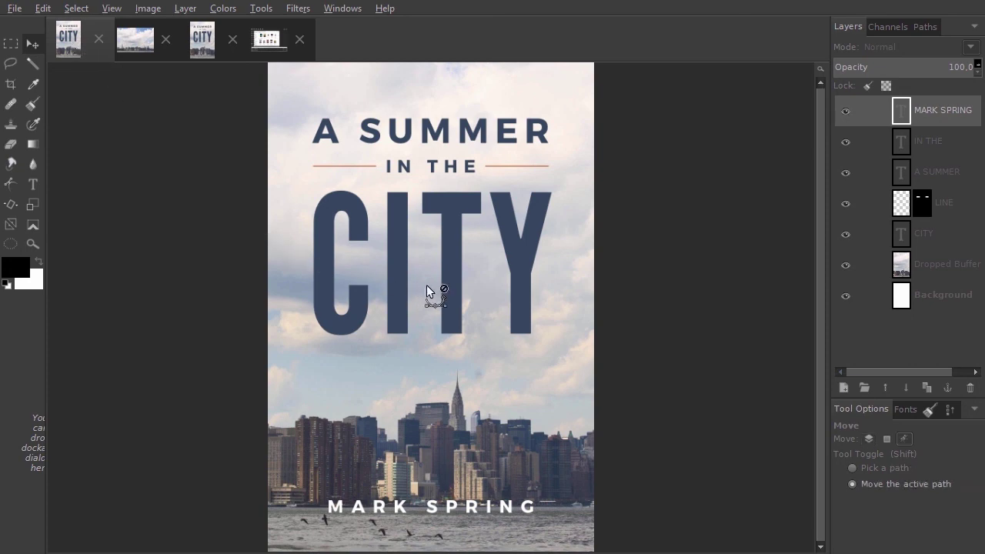
scroll(427, 285, "down", 1)
scroll(426, 285, "down", 1)
scroll(424, 283, "down", 1)
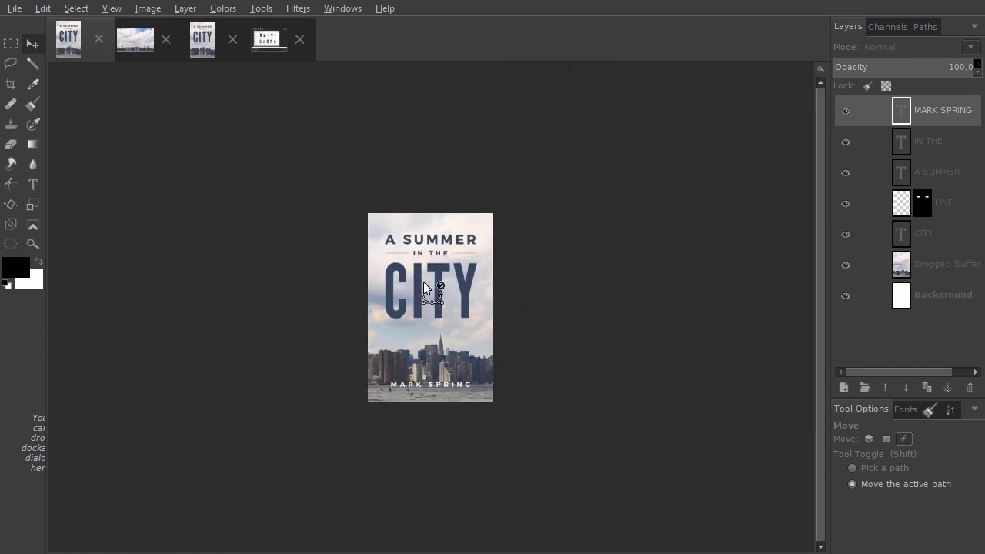
scroll(423, 282, "down", 1)
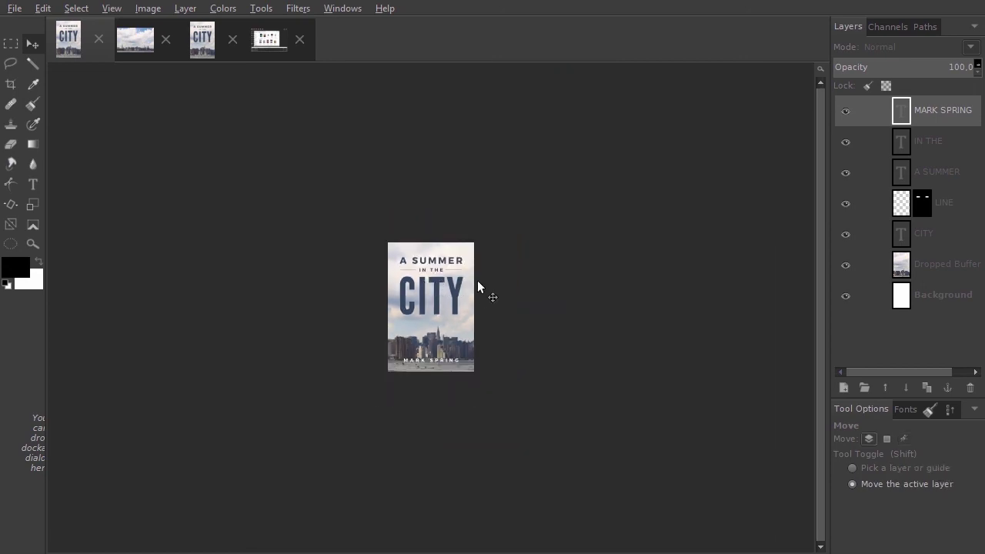